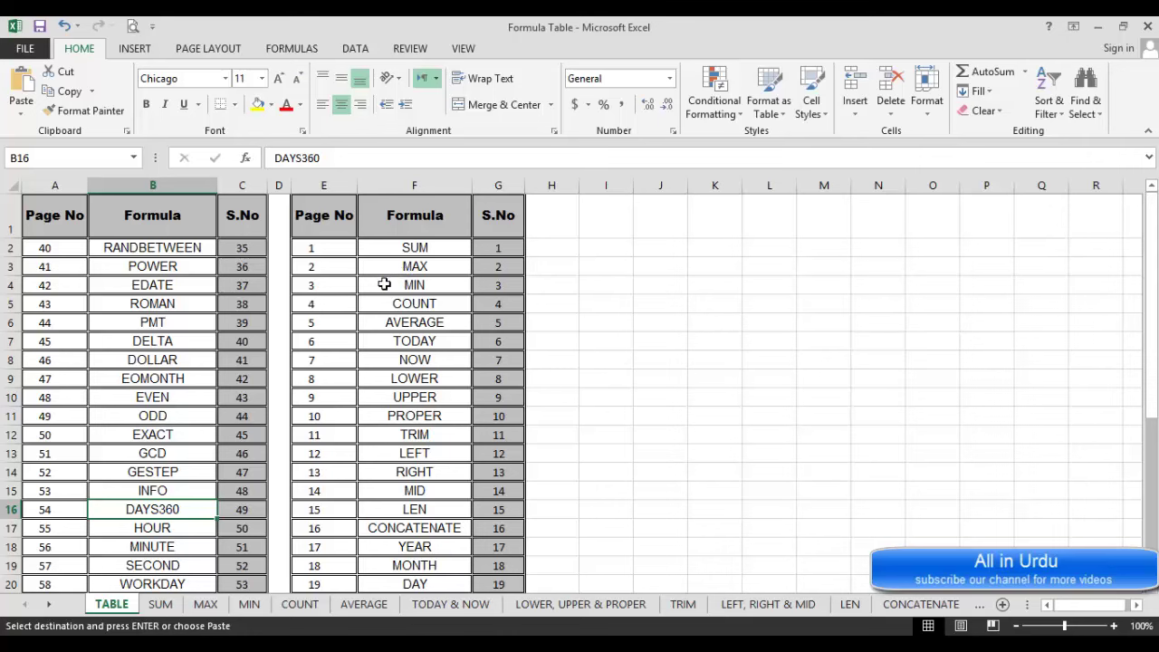
# Switch to the SUM sheet with its Name/Amount tables and empty Total cells.
pyautogui.scroll(-4, 375, 341)
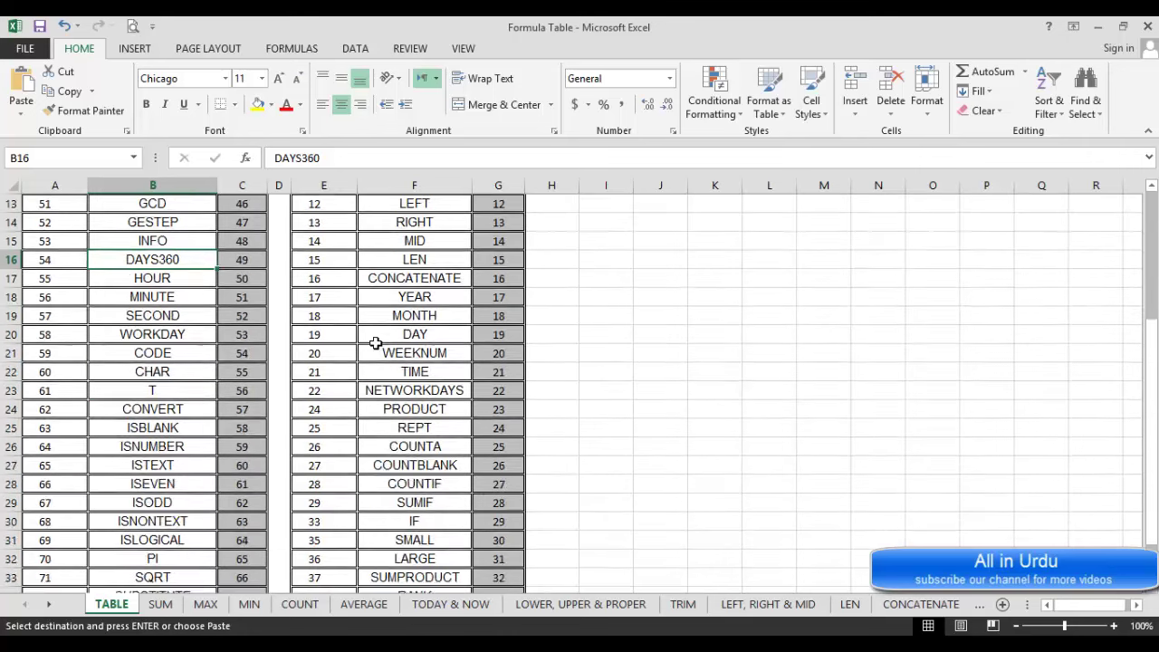
pyautogui.scroll(-2, 376, 343)
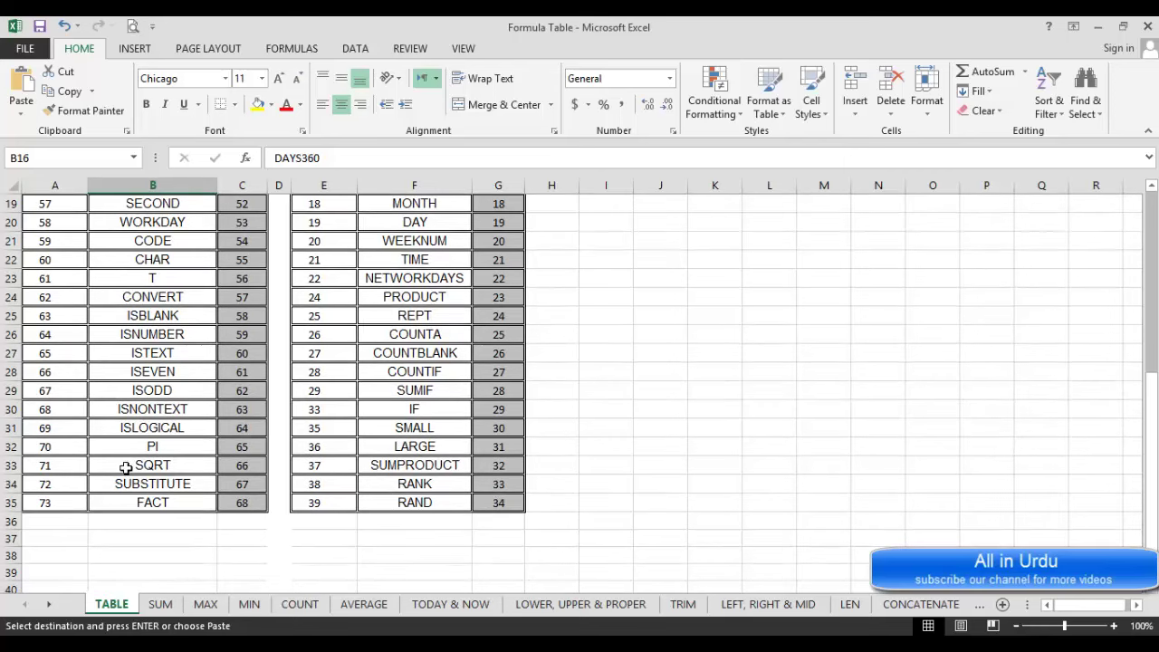
pyautogui.scroll(3, 374, 416)
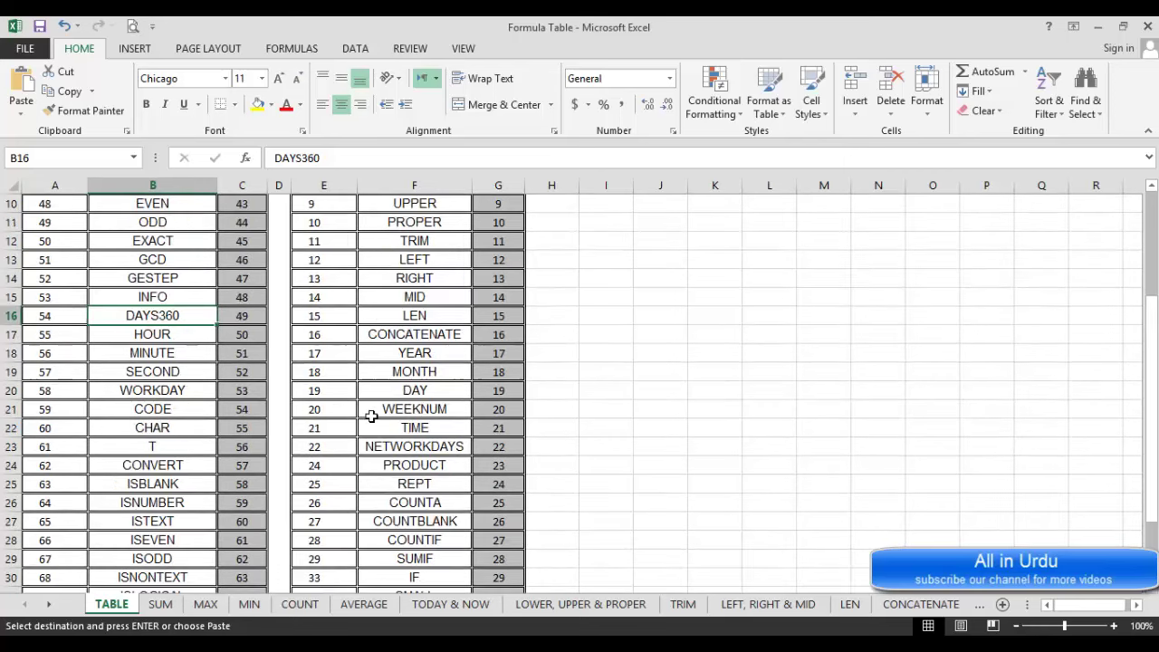
pyautogui.scroll(2, 371, 416)
pyautogui.scroll(1, 371, 414)
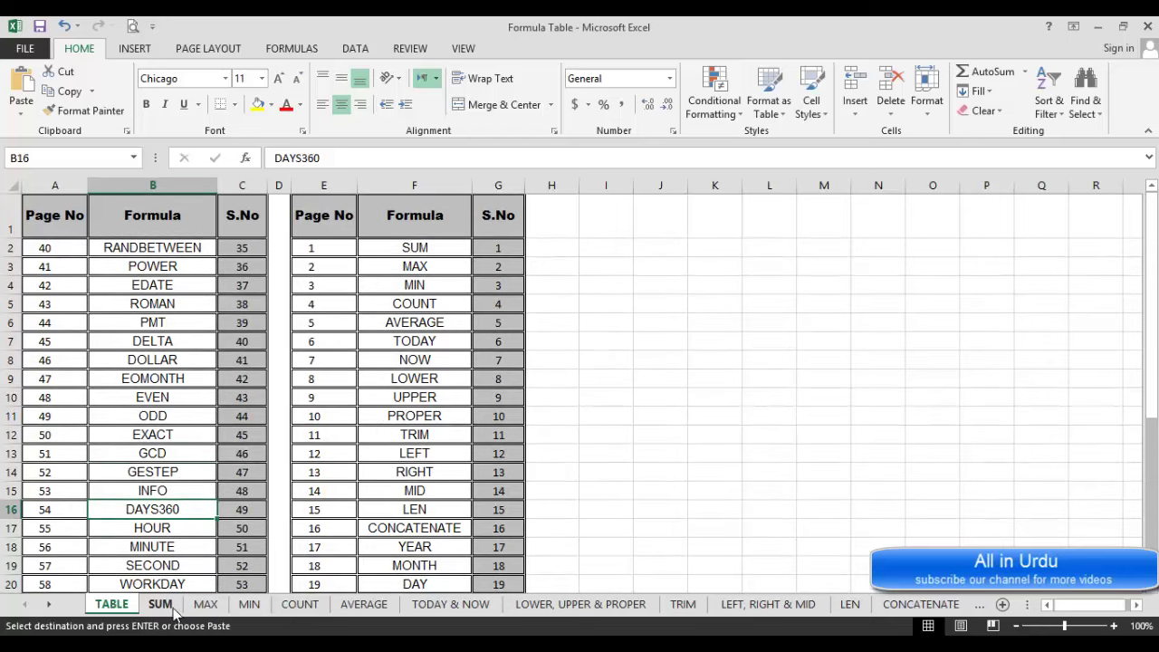
pyautogui.click(503, 246)
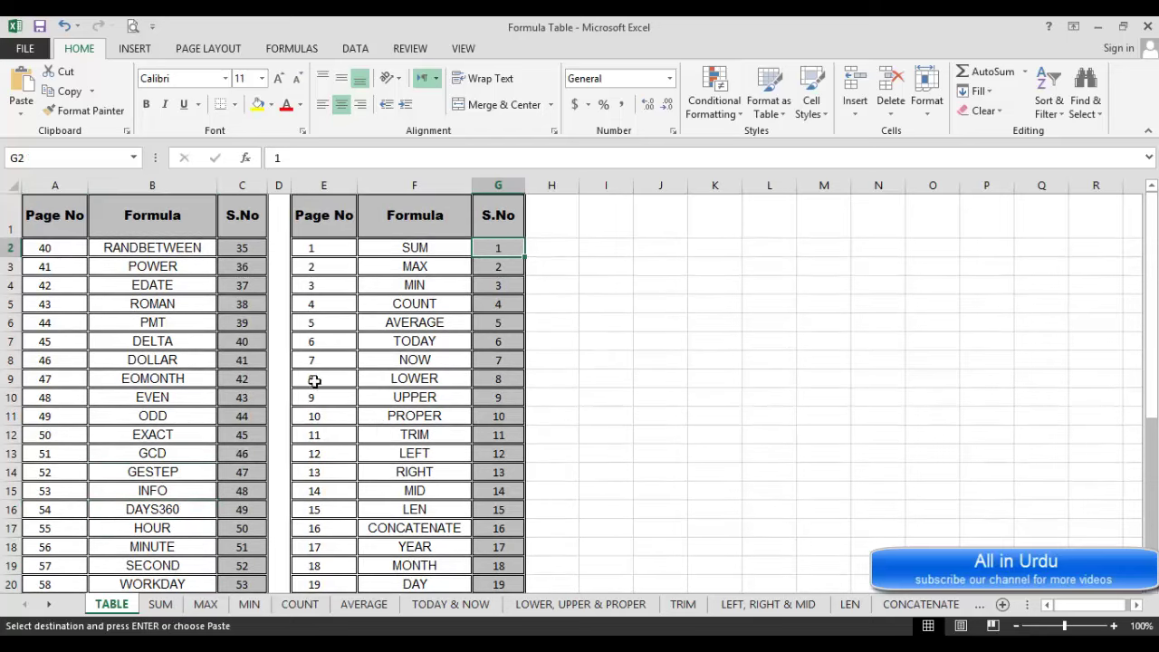
pyautogui.click(162, 604)
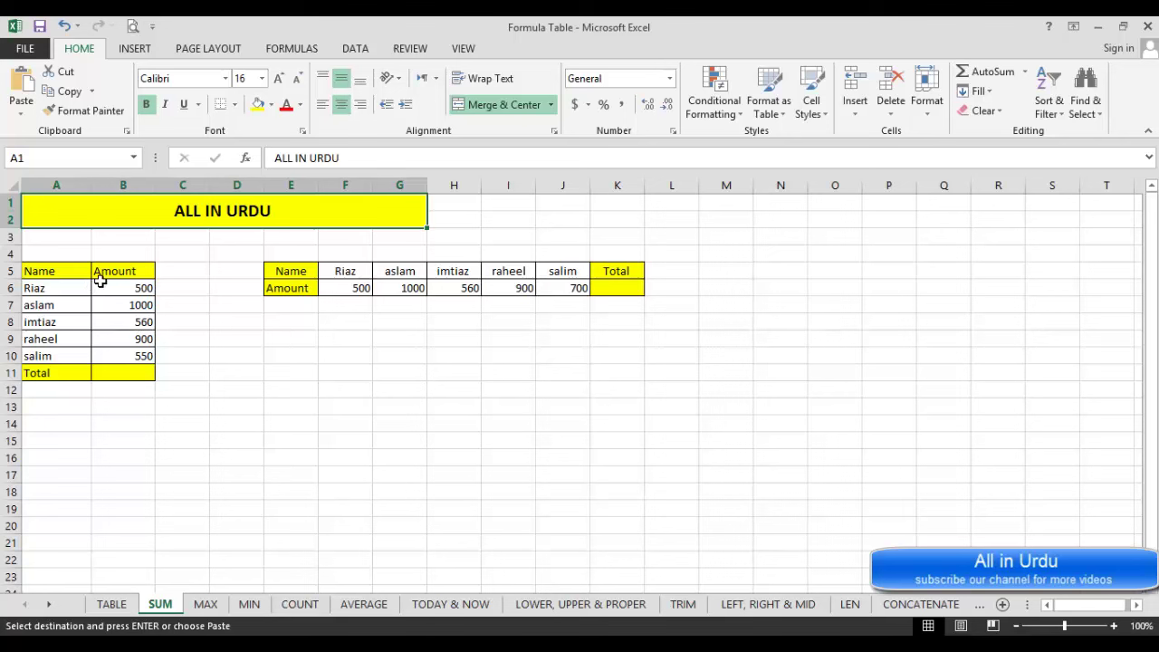
# Preview the sum of amounts B6:B10 in the status bar from Total cell B11.
pyautogui.click(137, 366)
pyautogui.moveTo(142, 288); pyautogui.dragTo(142, 358)
pyautogui.click(135, 372)
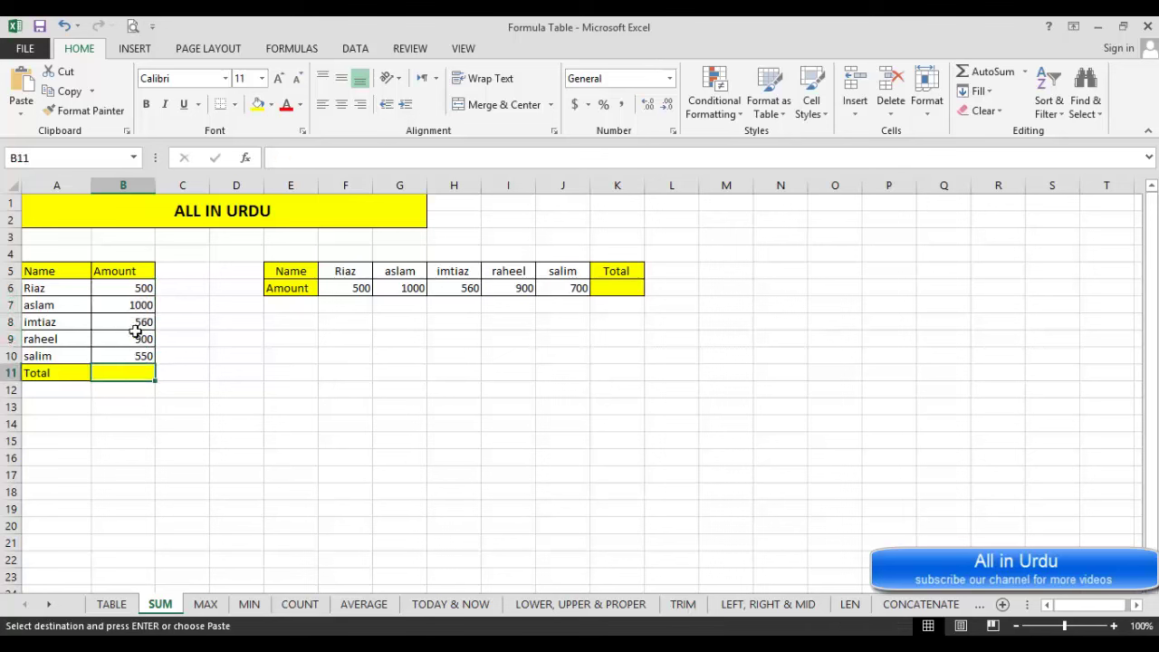
pyautogui.click(169, 402)
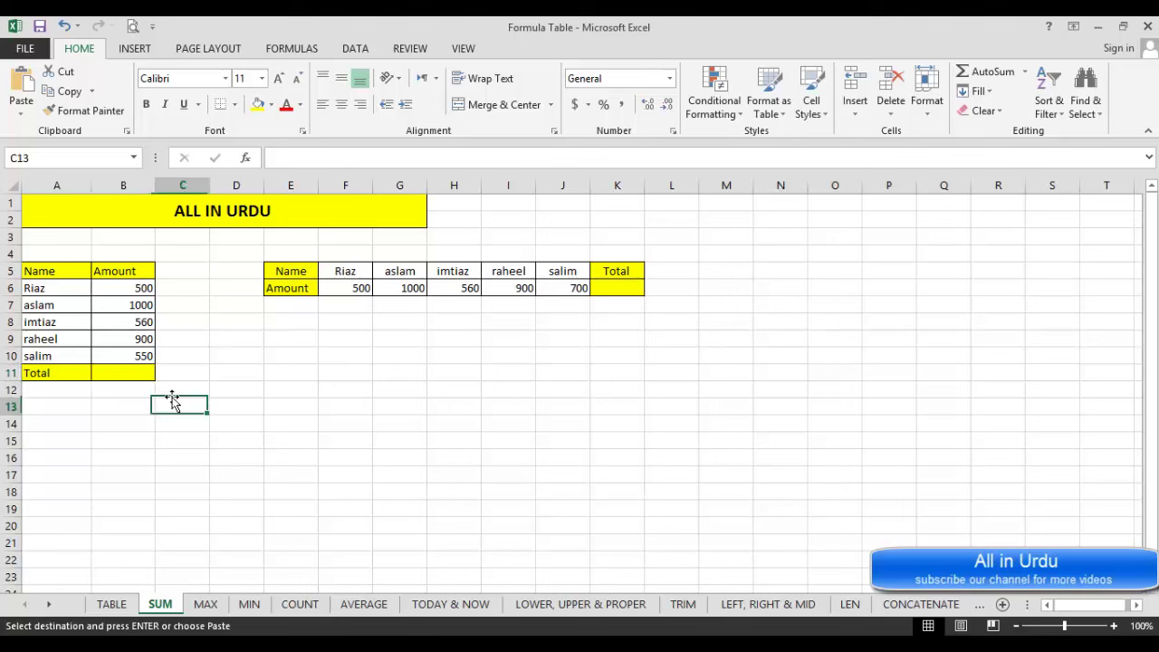
pyautogui.click(140, 377)
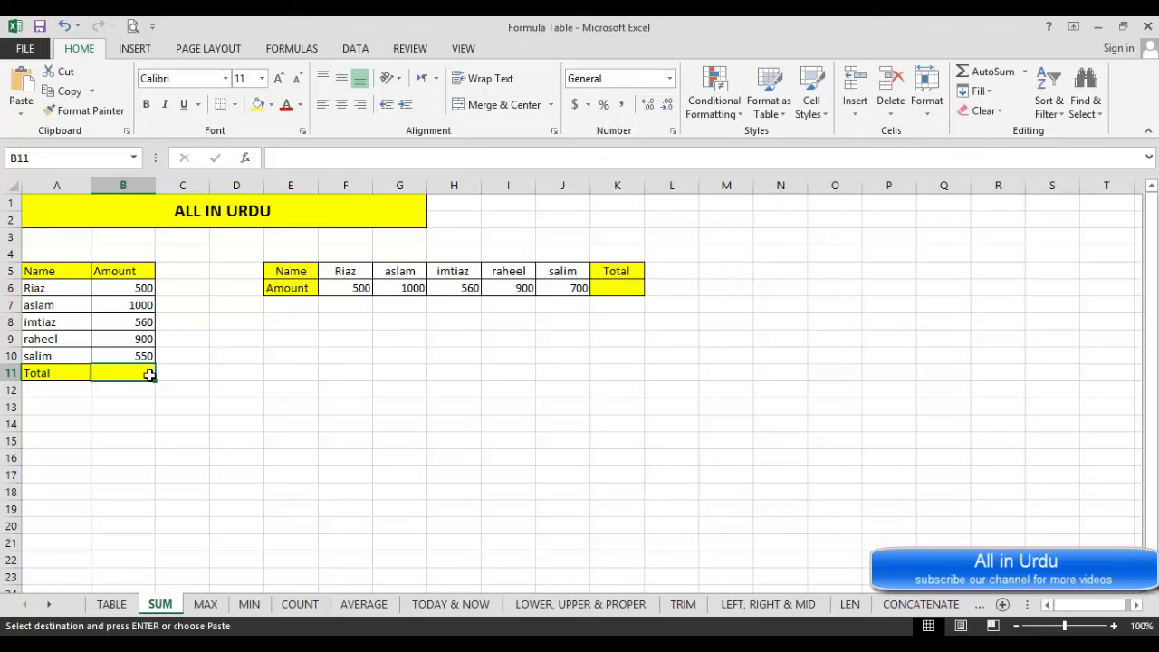
# Enter =SUM(B6:B10) in B11 to total the five amounts as 3510, then check them.
pyautogui.write('=S')
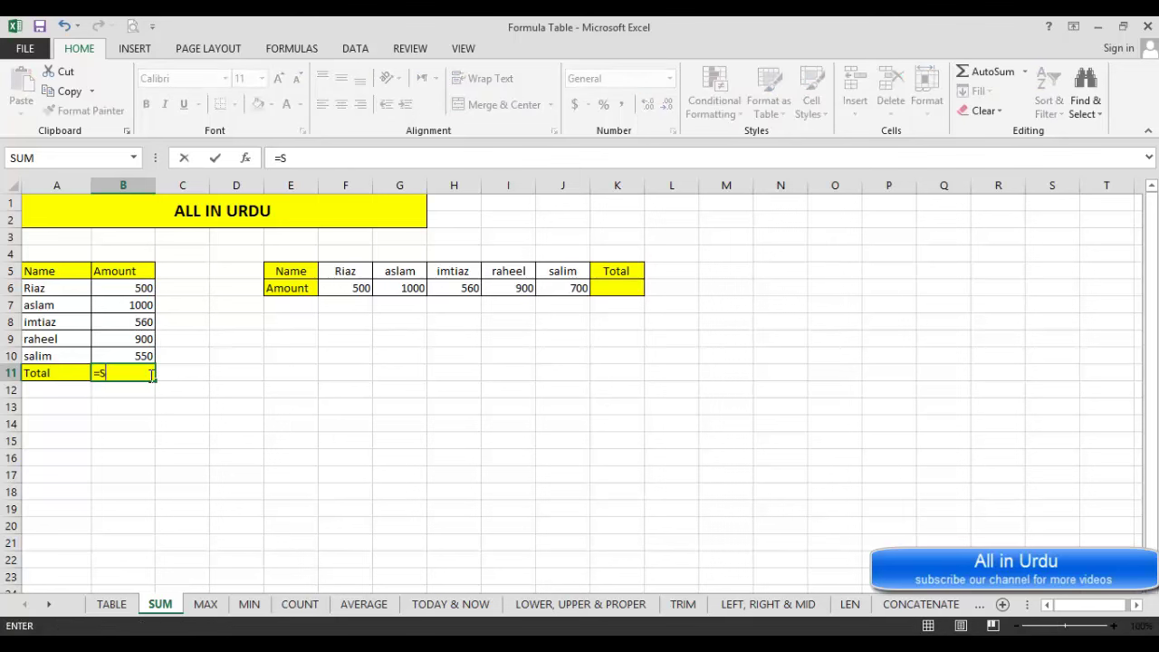
pyautogui.write('UM')
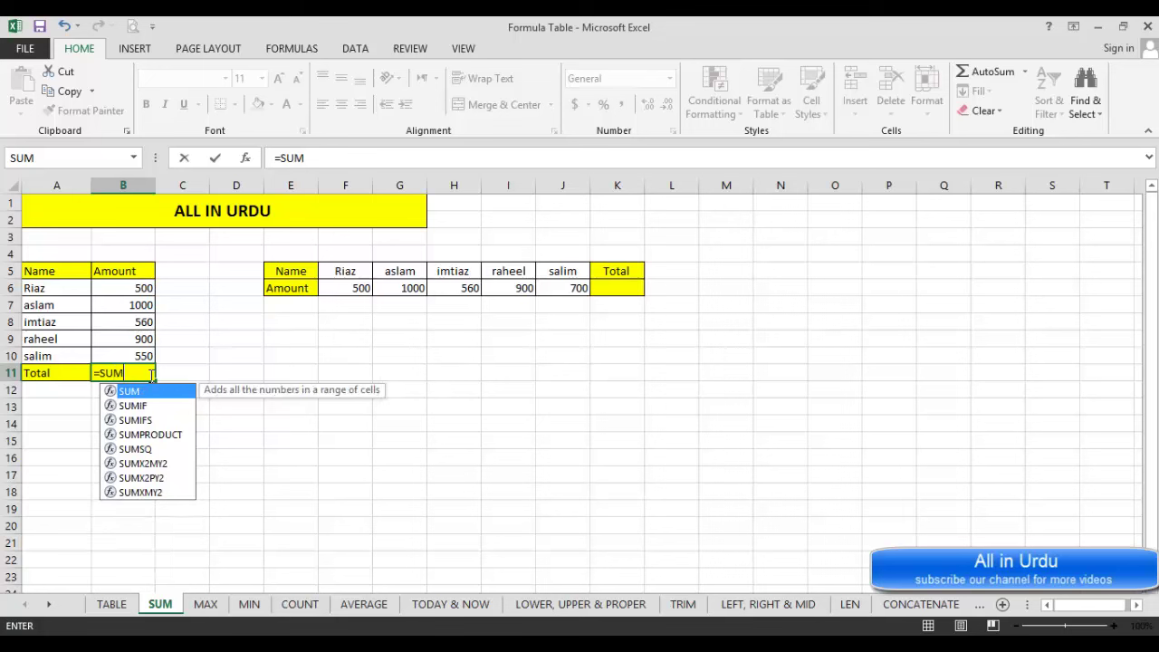
pyautogui.press('BackSpace')
pyautogui.press('BackSpace')
pyautogui.press('BackSpace')
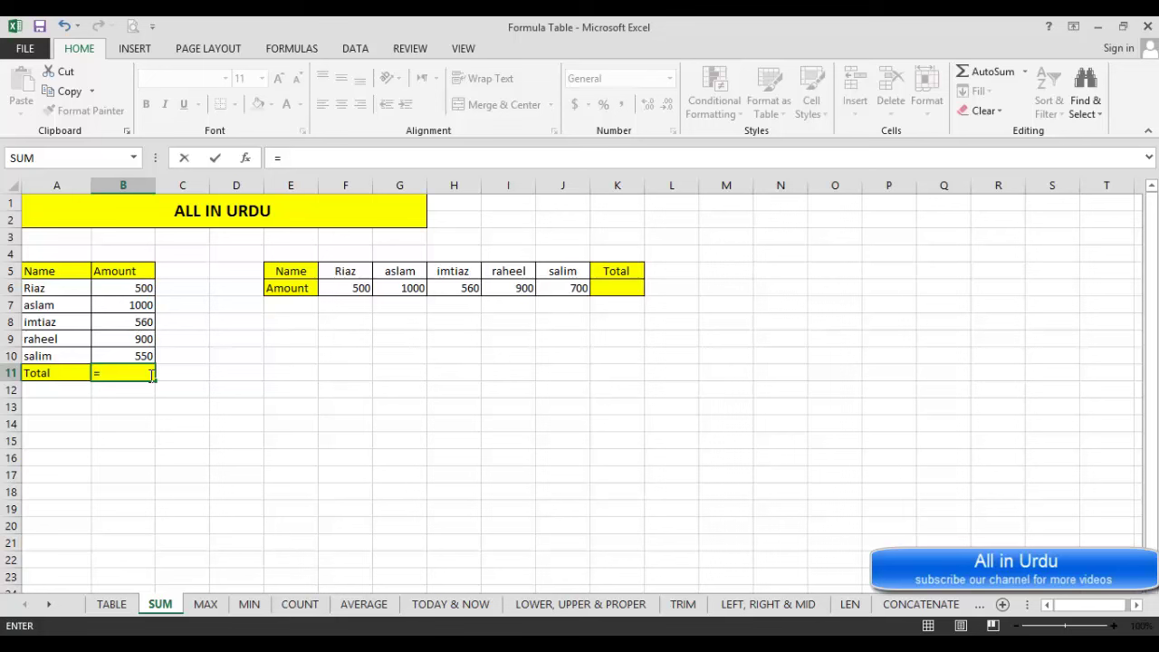
pyautogui.write('sum')
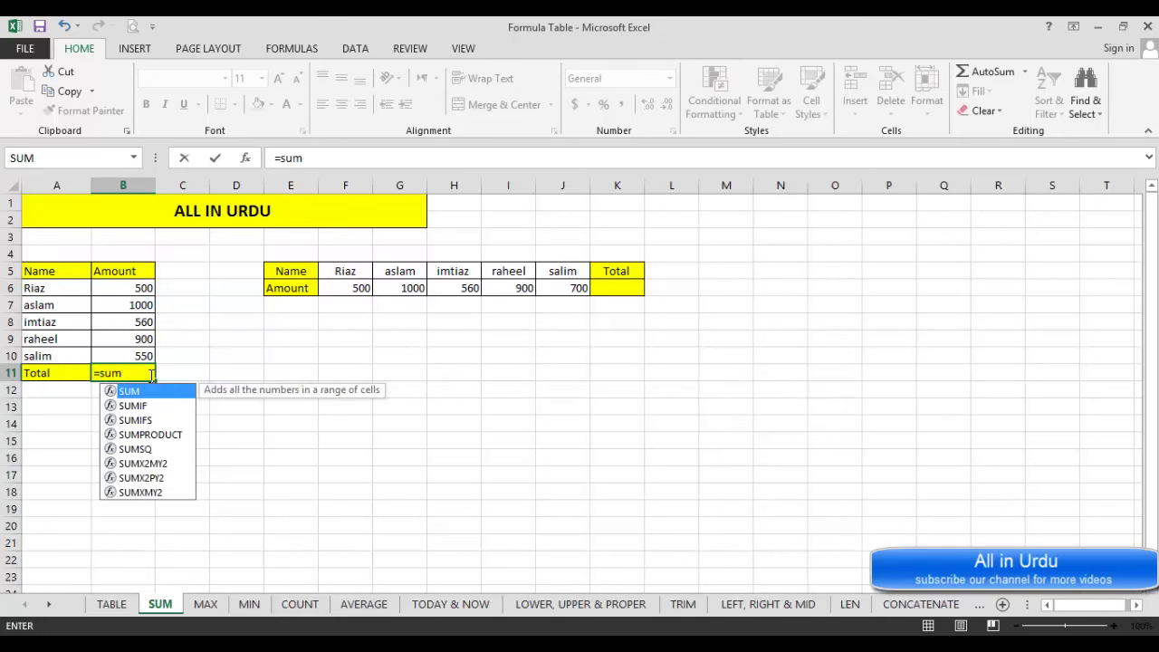
pyautogui.write('(')
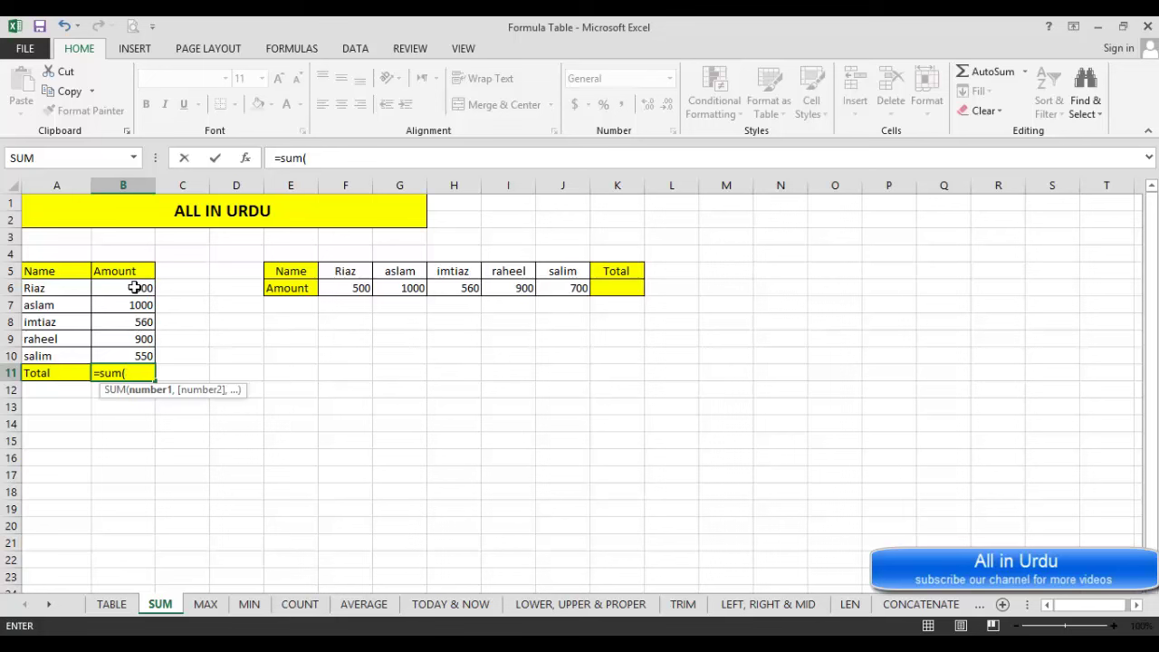
pyautogui.moveTo(134, 287); pyautogui.dragTo(130, 356)
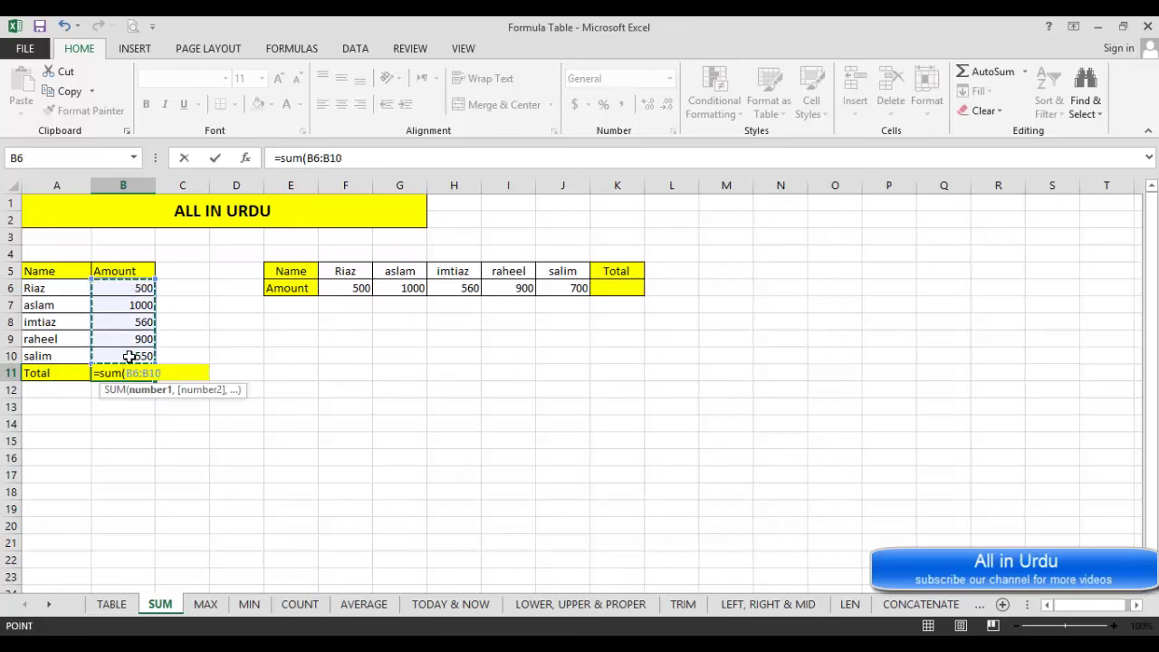
pyautogui.write(')')
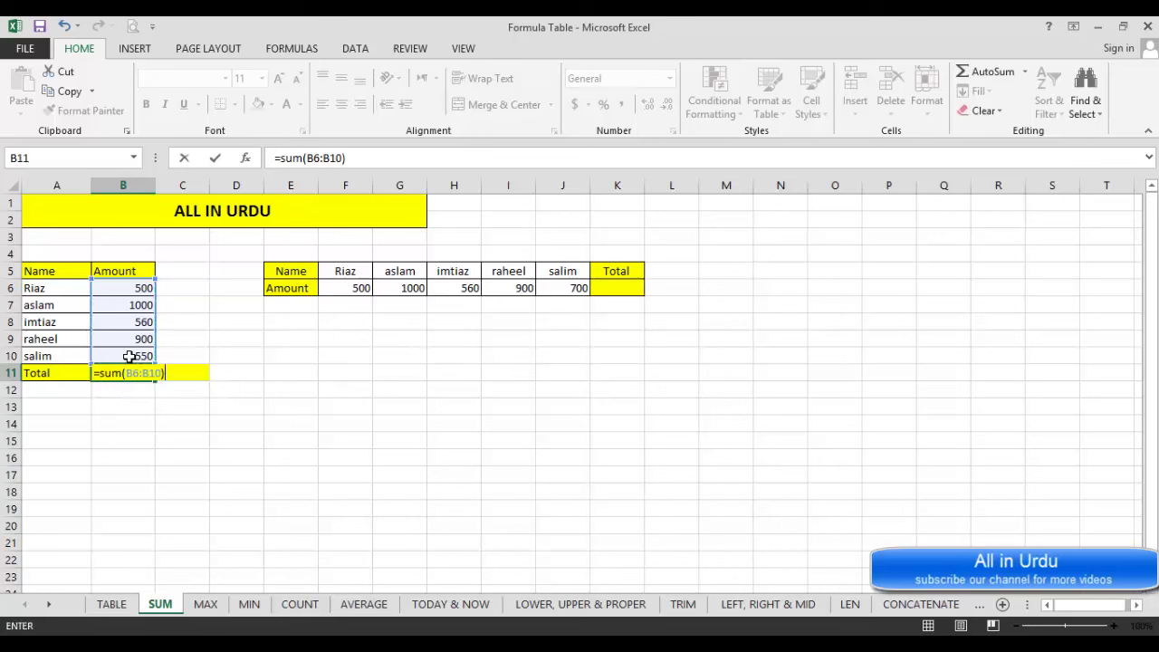
pyautogui.press('Return')
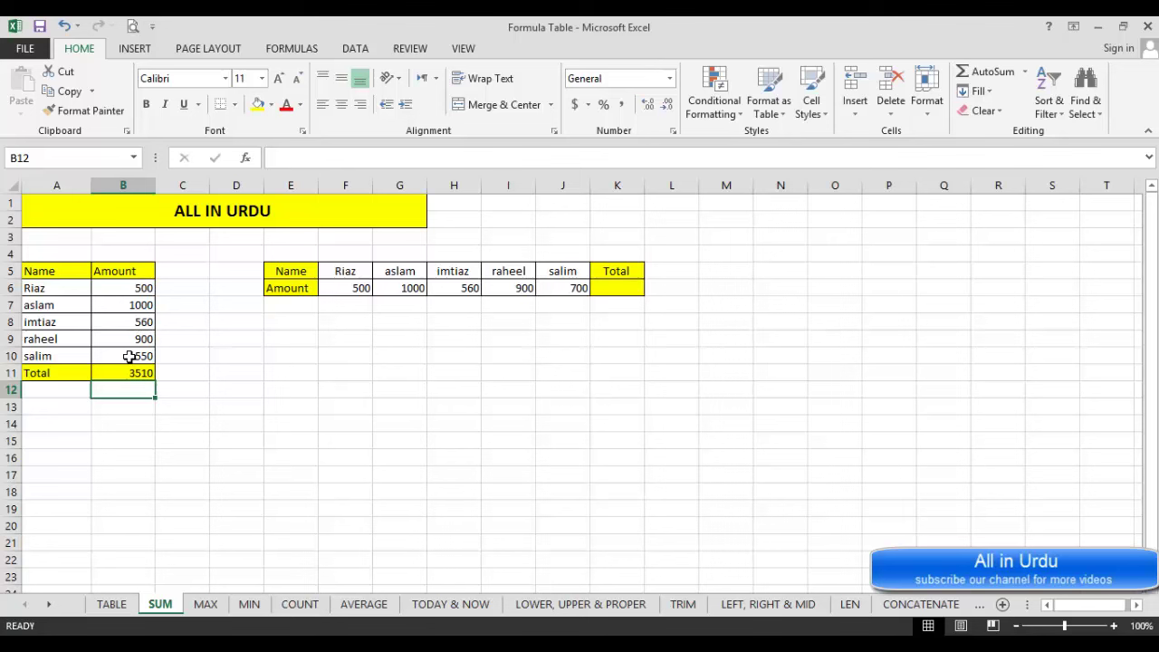
pyautogui.click(112, 290)
pyautogui.moveTo(112, 297); pyautogui.dragTo(114, 355)
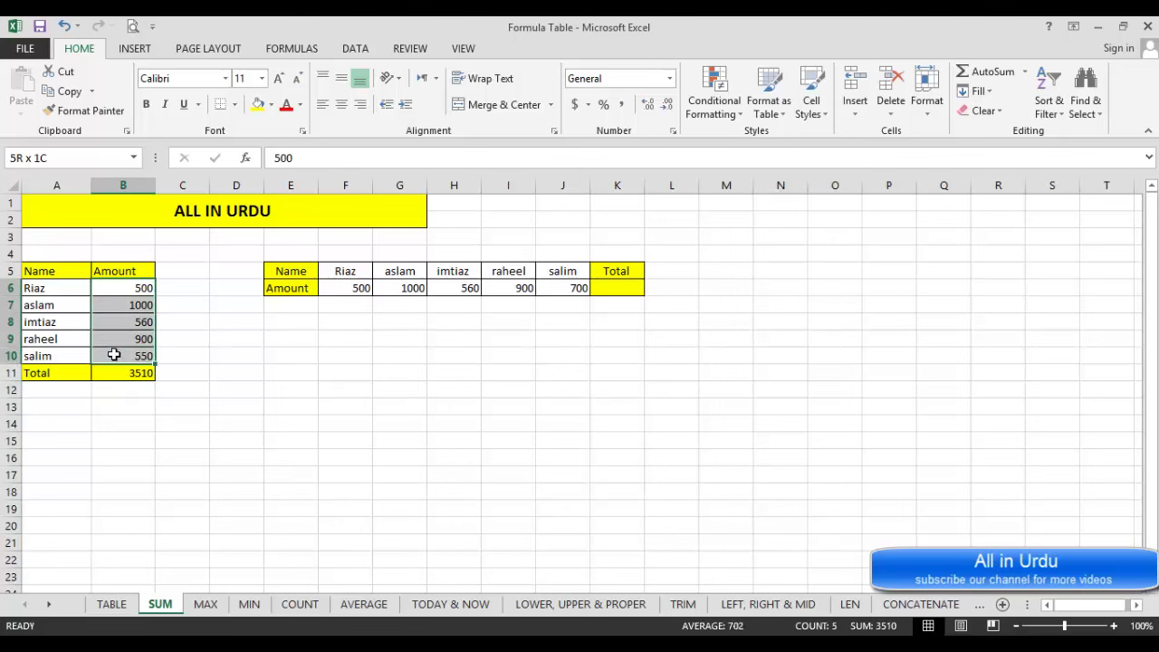
# Change aslam's amount in B7 from 1000 to 6000.
pyautogui.click(127, 302)
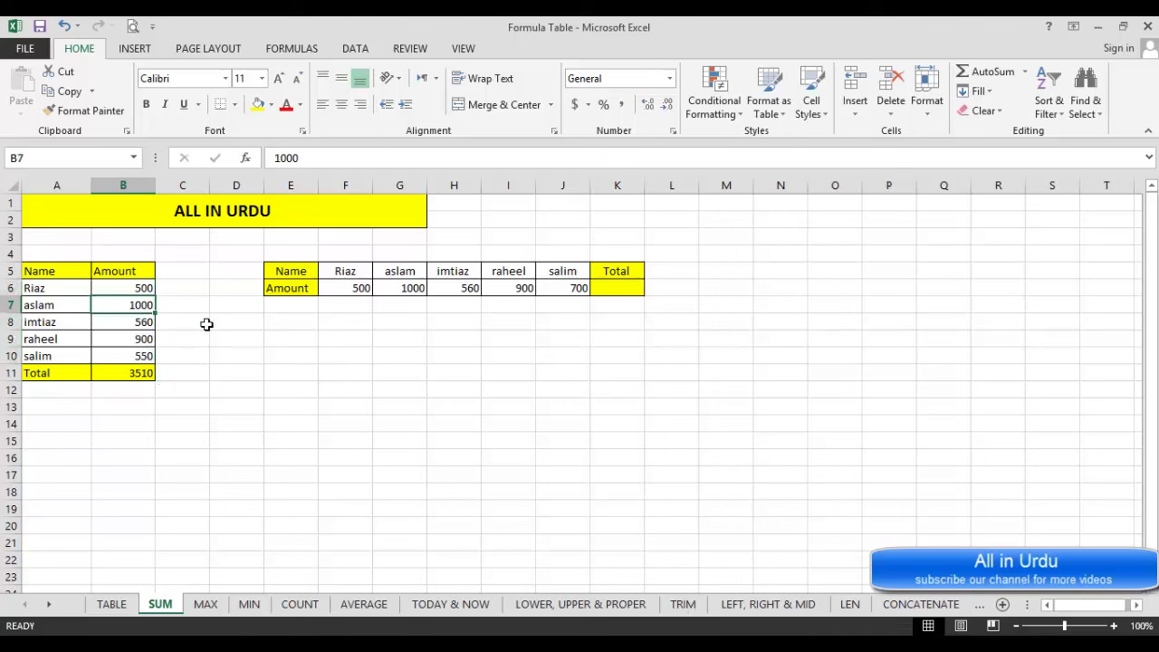
pyautogui.write('600')
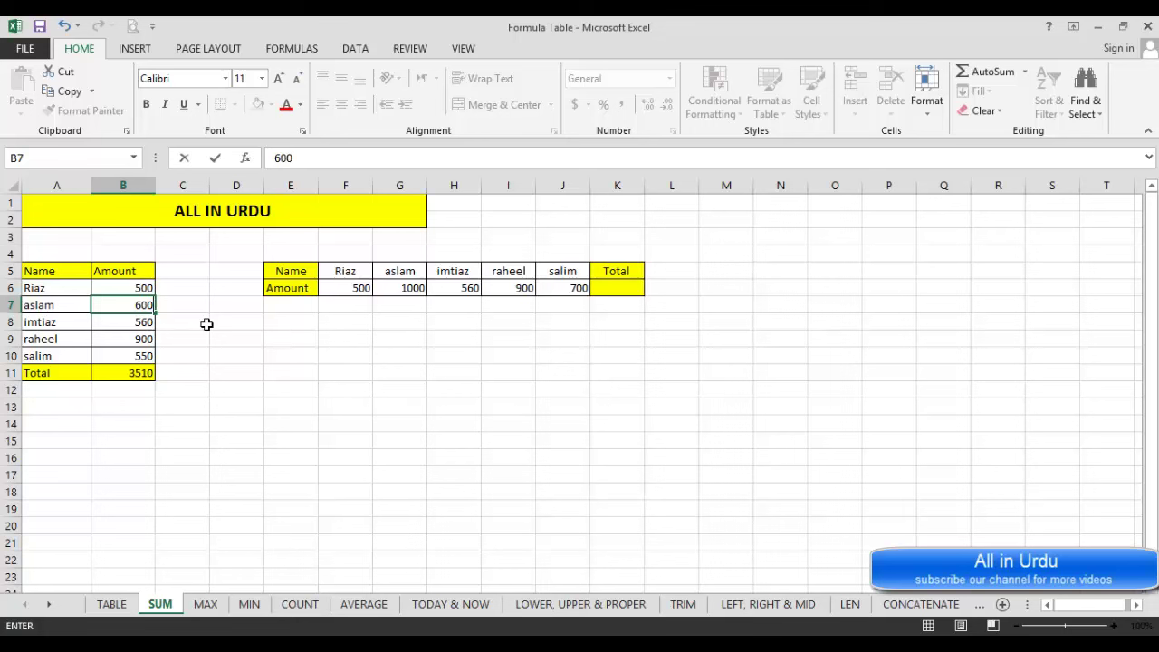
pyautogui.press('Return')
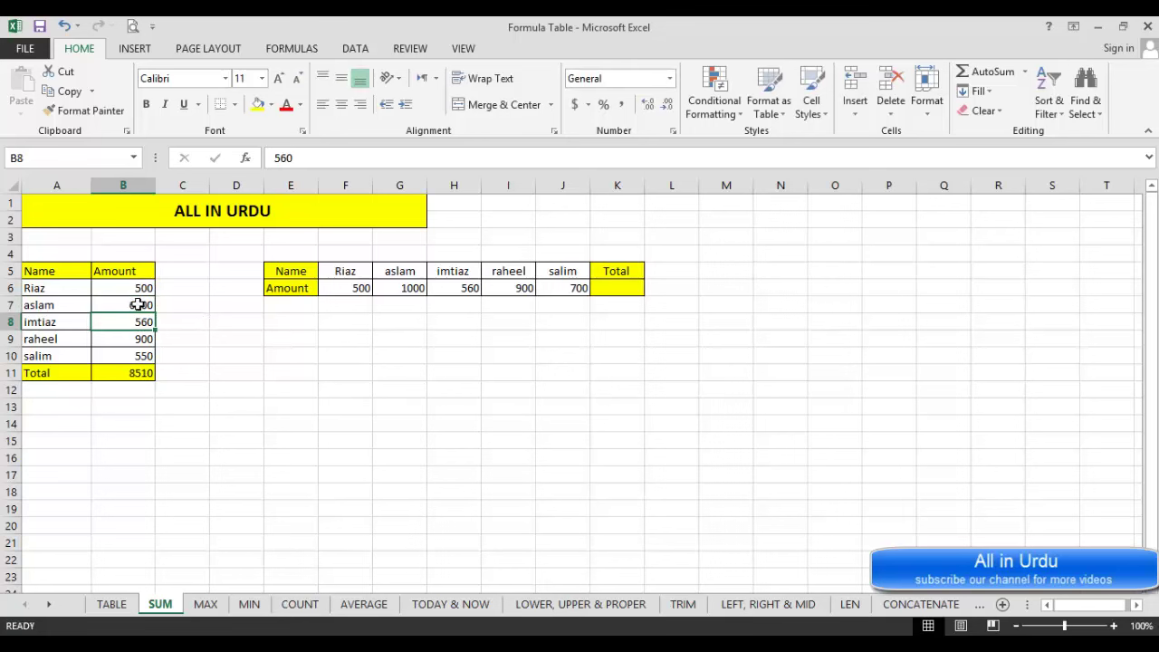
# Inspect the =SUM(B6:B10) formula in B11 and confirm the total recalculates to 8510.
pyautogui.click(127, 374)
pyautogui.doubleClick(127, 374)
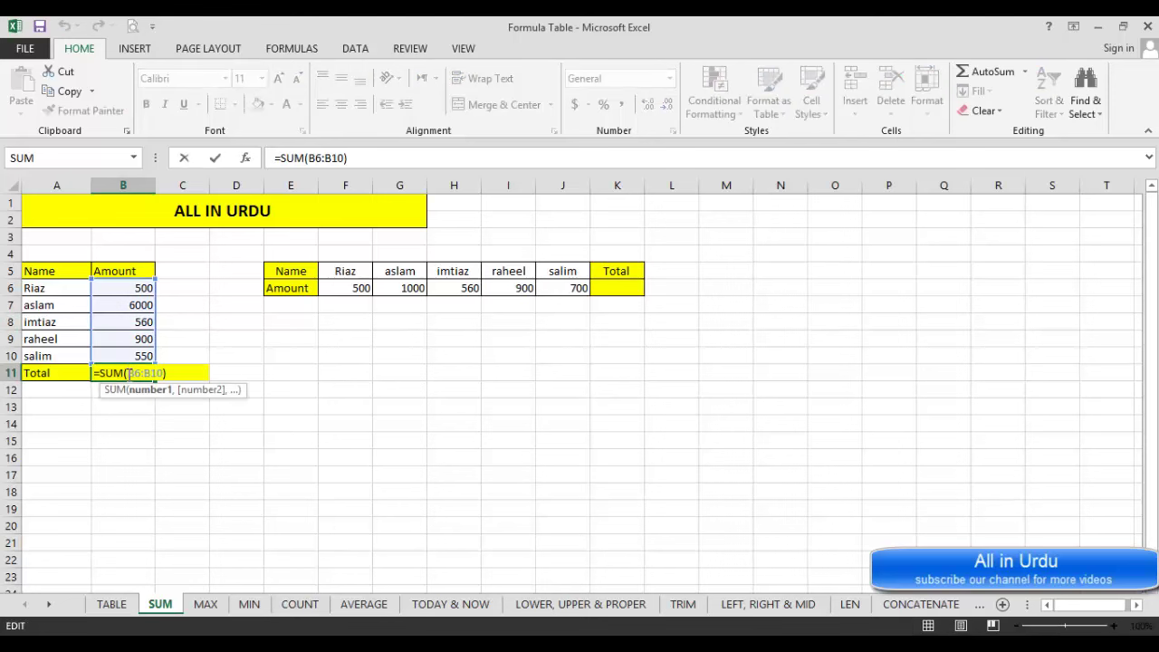
pyautogui.press('F1')
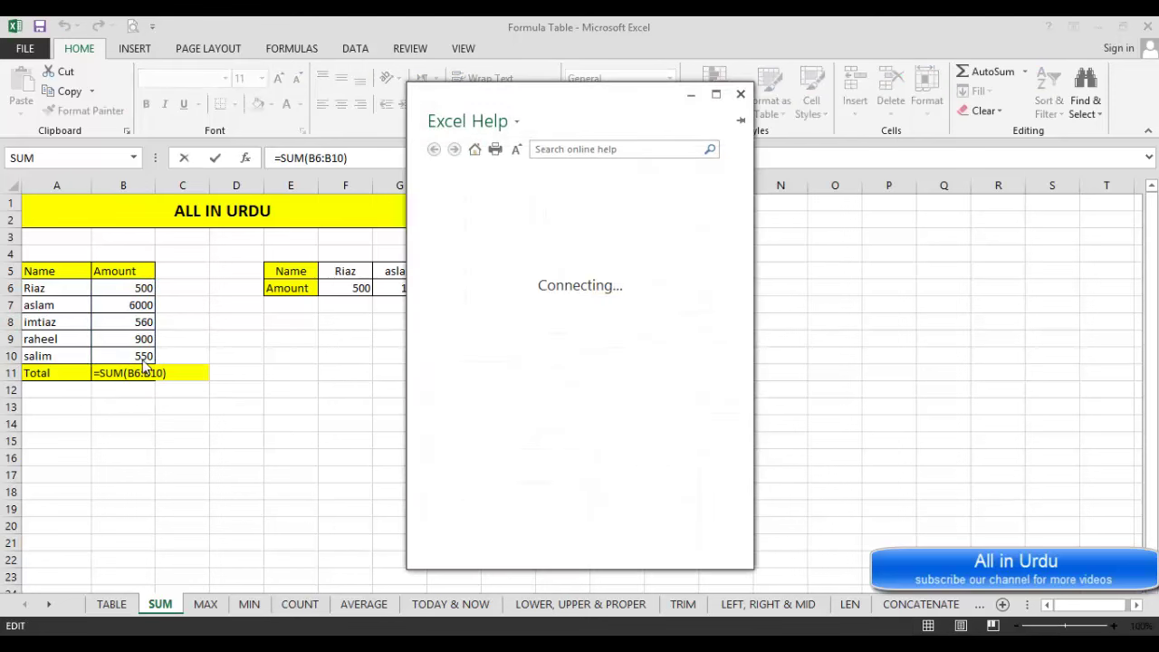
pyautogui.click(741, 94)
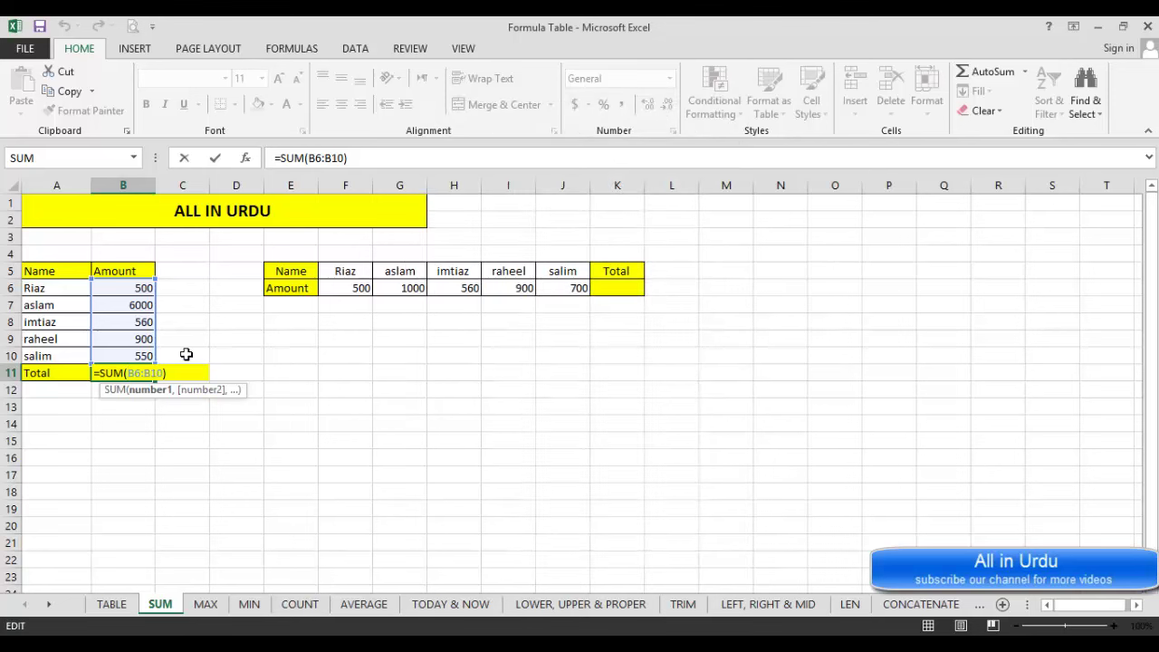
pyautogui.press('Return')
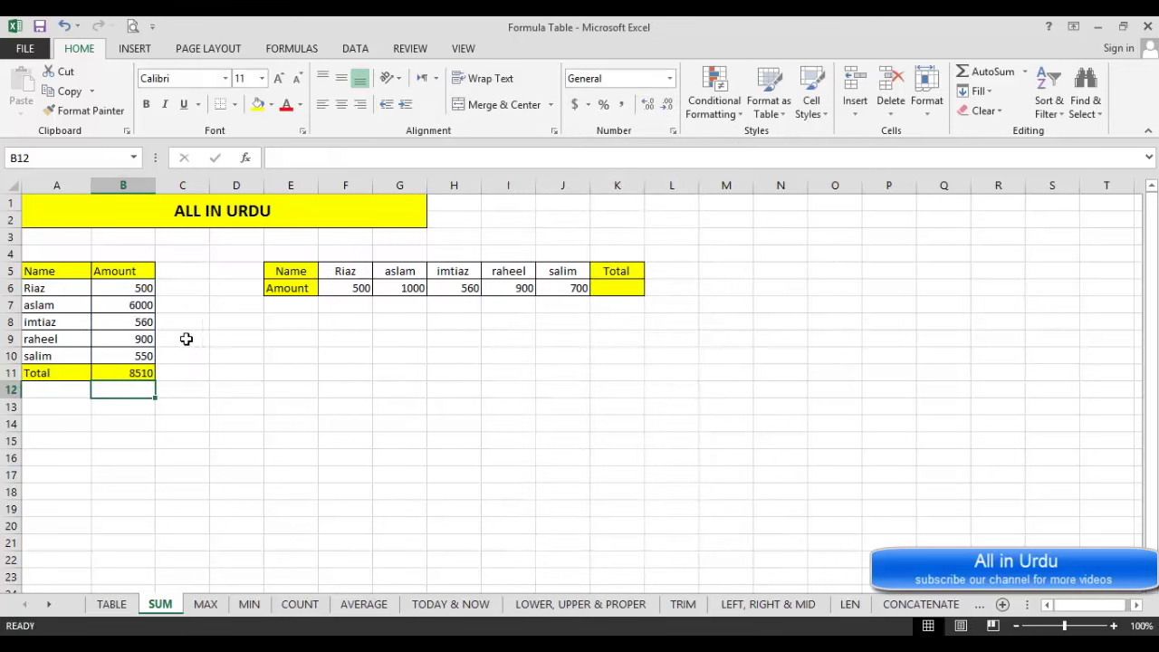
pyautogui.click(132, 290)
pyautogui.moveTo(133, 315); pyautogui.dragTo(134, 356)
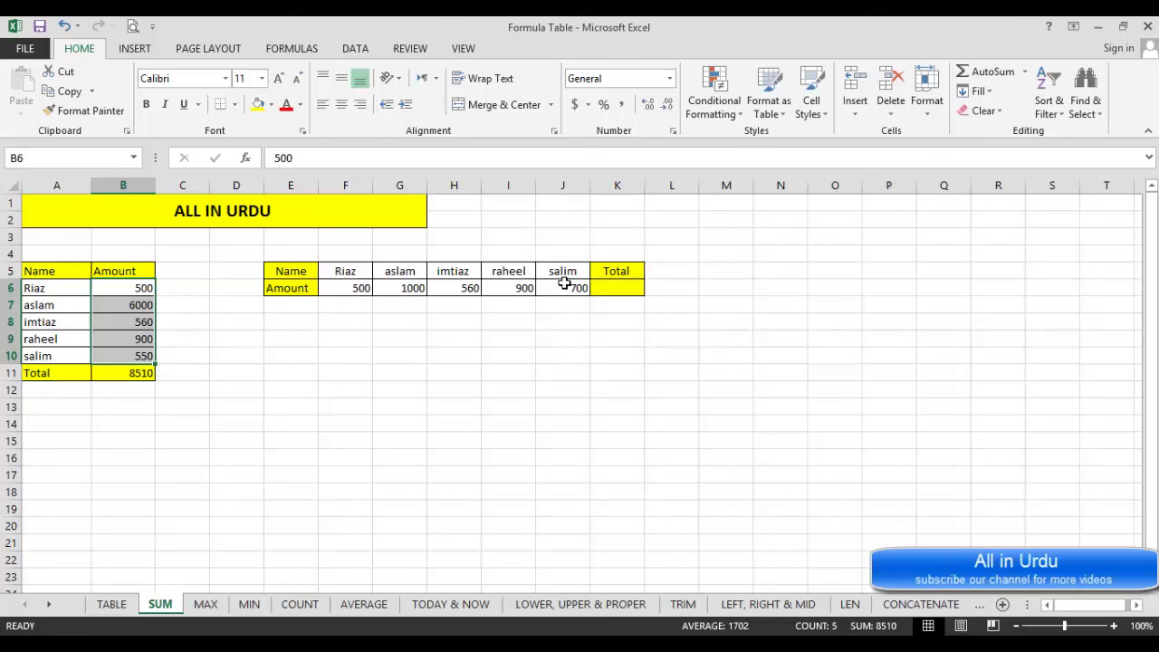
# Enter =SUM(F6:J6) in K6 for a row total of 3660, then go to the MAX sheet.
pyautogui.click(613, 287)
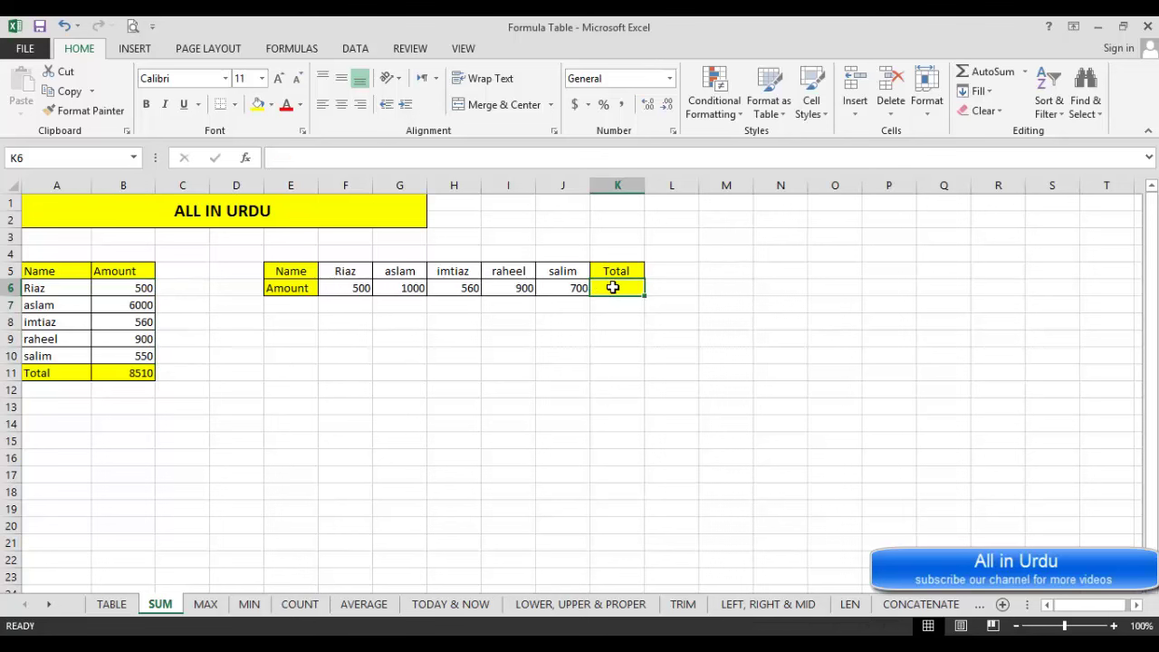
pyautogui.write('=')
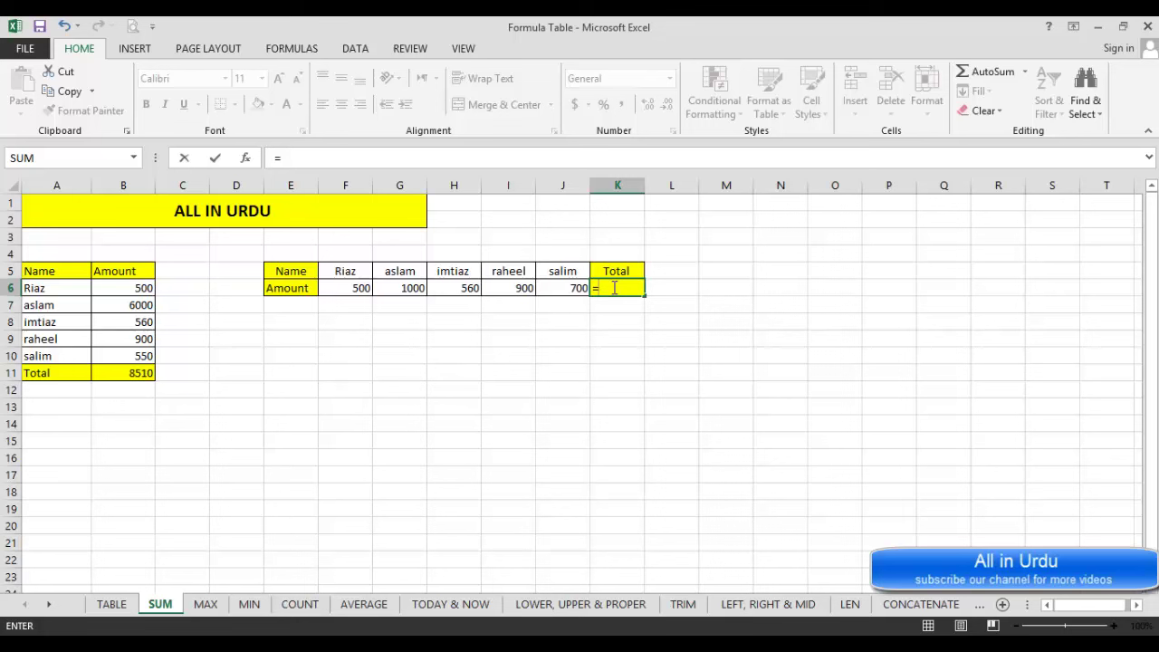
pyautogui.write('=su')
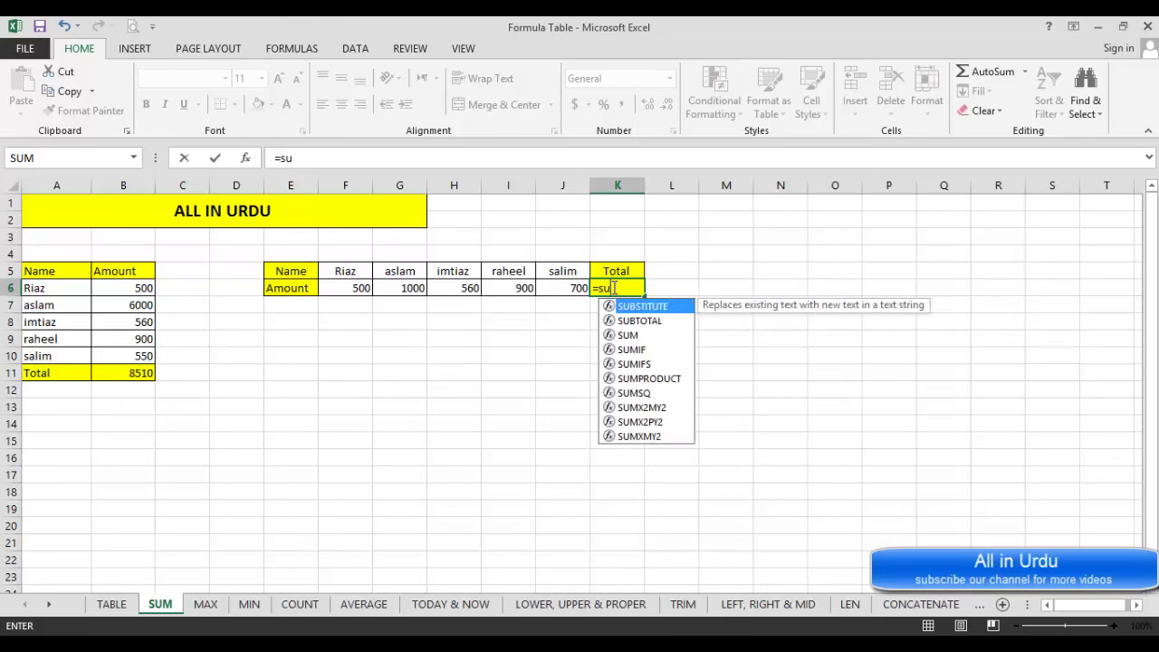
pyautogui.write('m(')
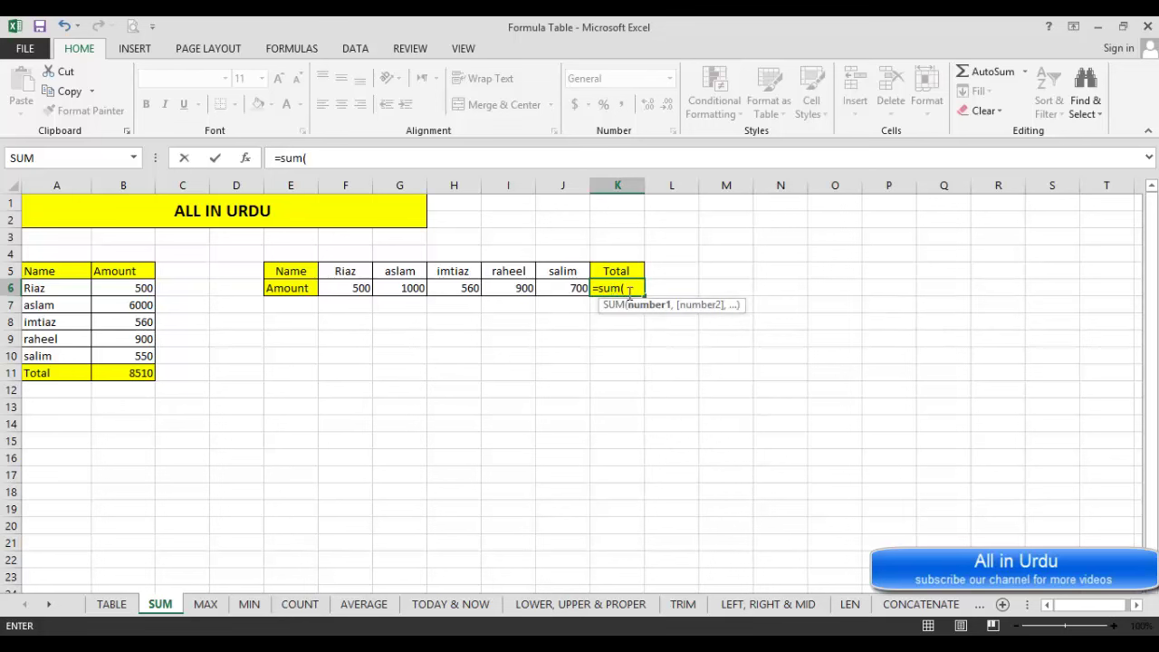
pyautogui.moveTo(572, 288); pyautogui.dragTo(360, 288)
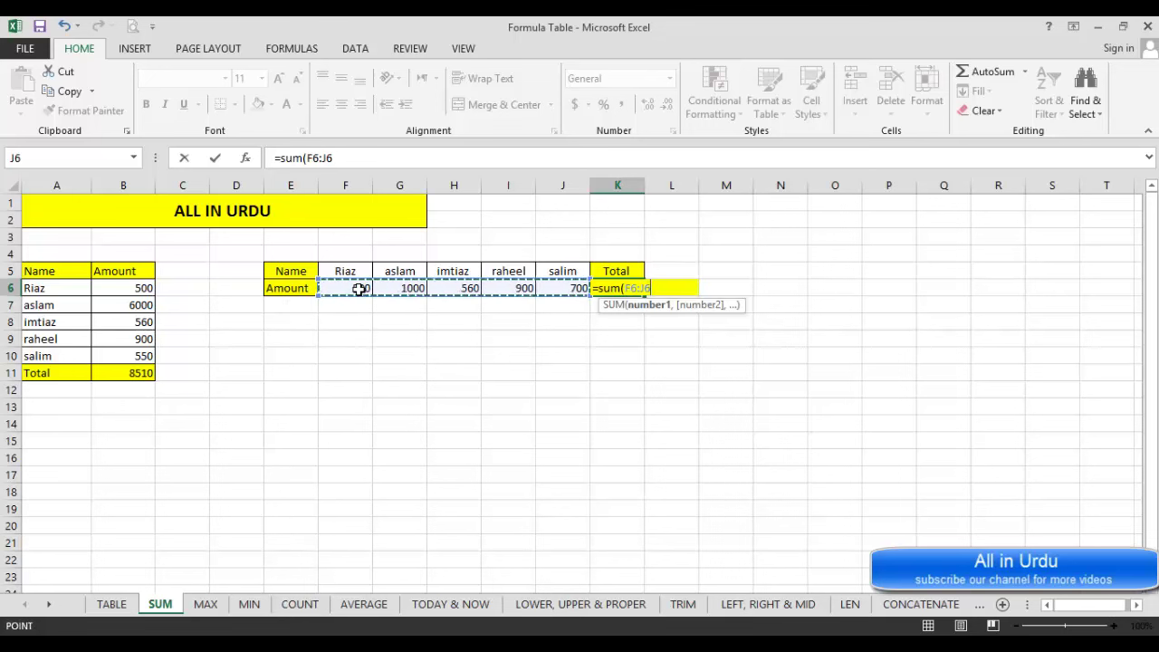
pyautogui.write(')')
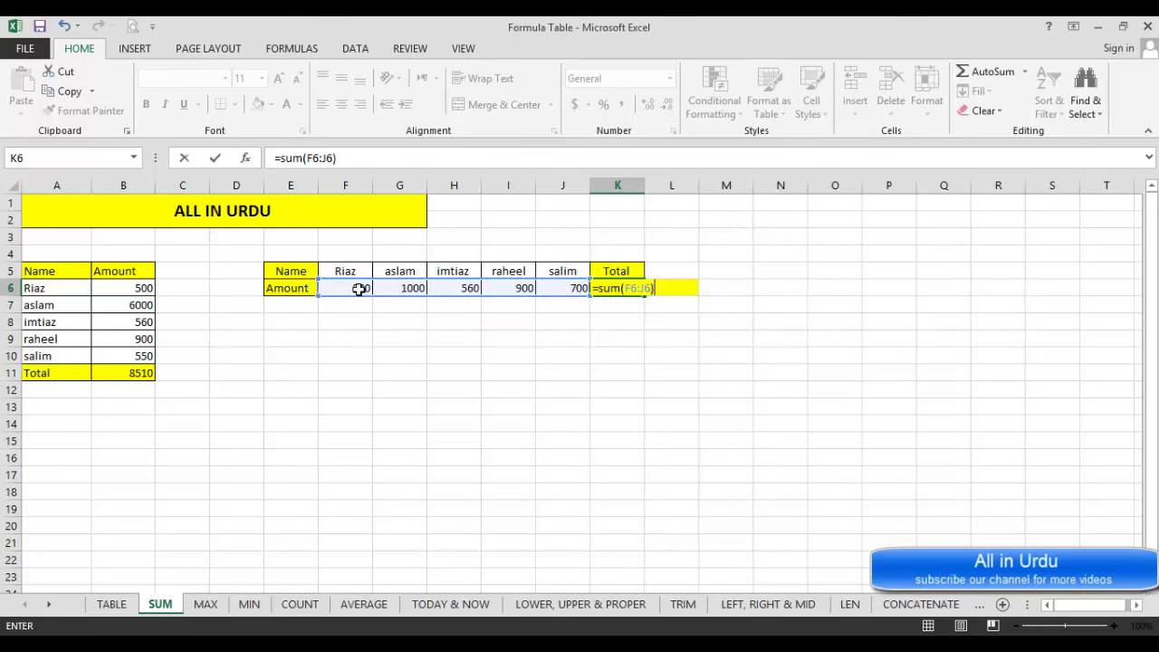
pyautogui.press('Return')
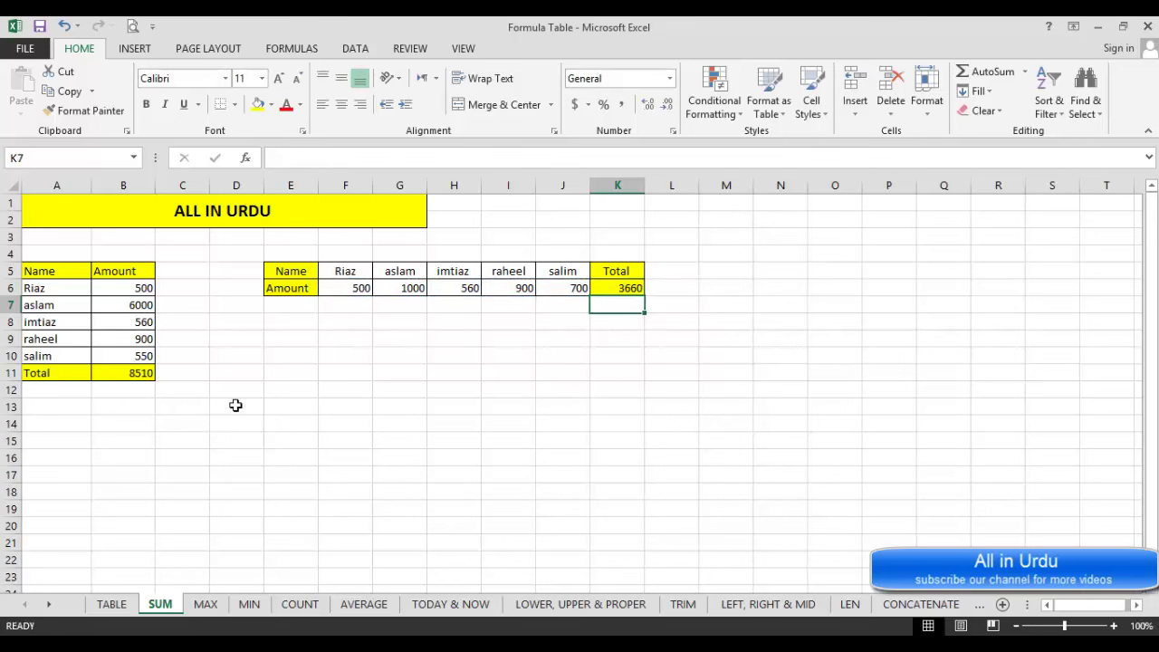
pyautogui.click(206, 604)
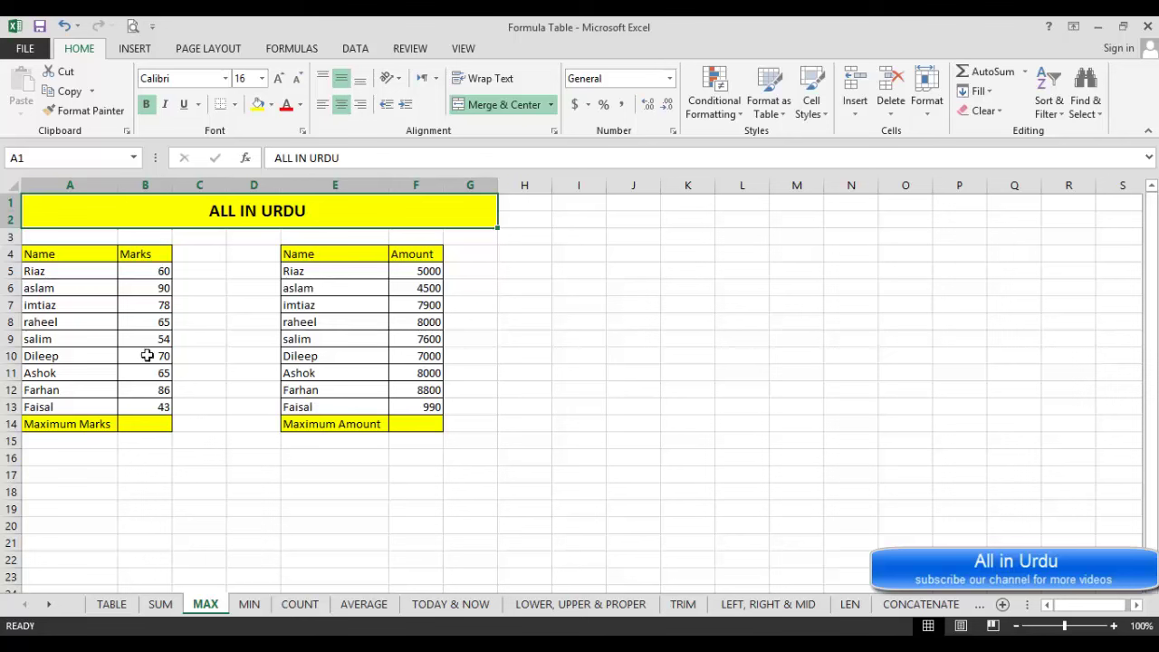
# Enter =MAX(B5:B13) in the Maximum Marks cell B14, showing 90.
pyautogui.click(142, 424)
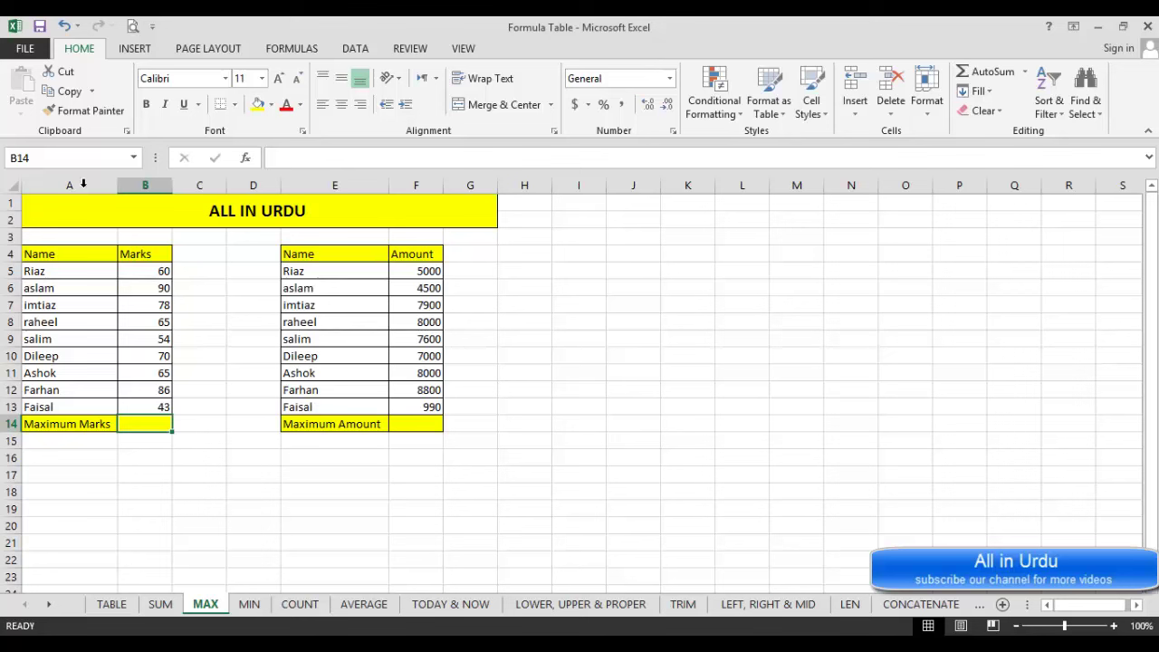
pyautogui.click(138, 273)
pyautogui.moveTo(142, 286); pyautogui.dragTo(138, 408)
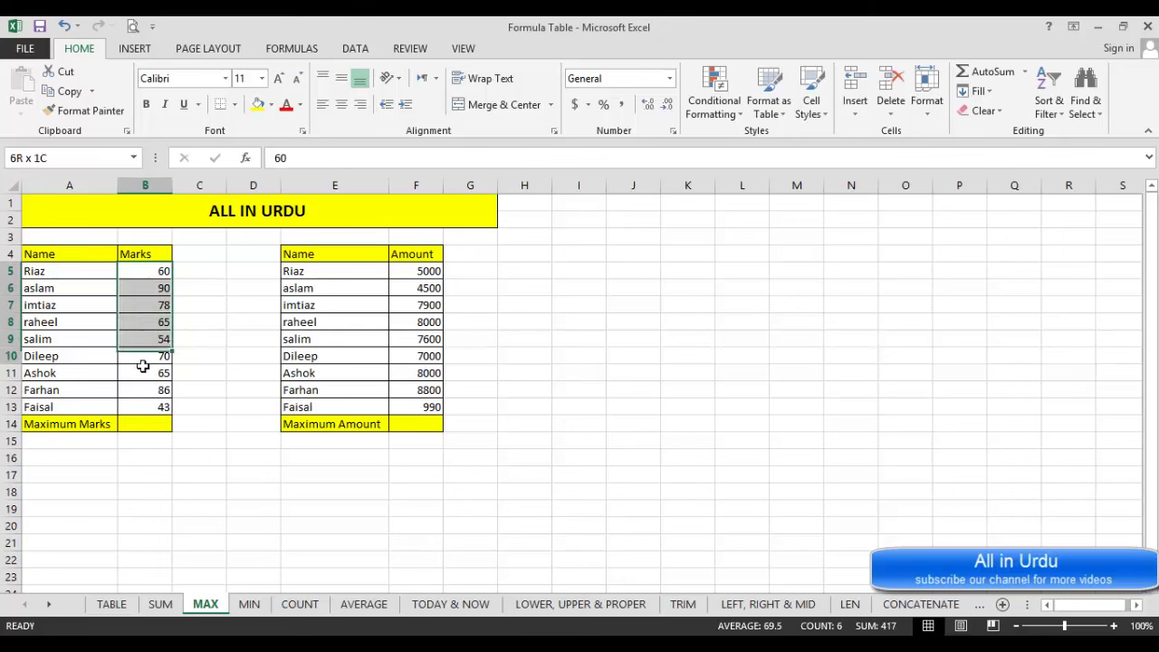
pyautogui.click(136, 423)
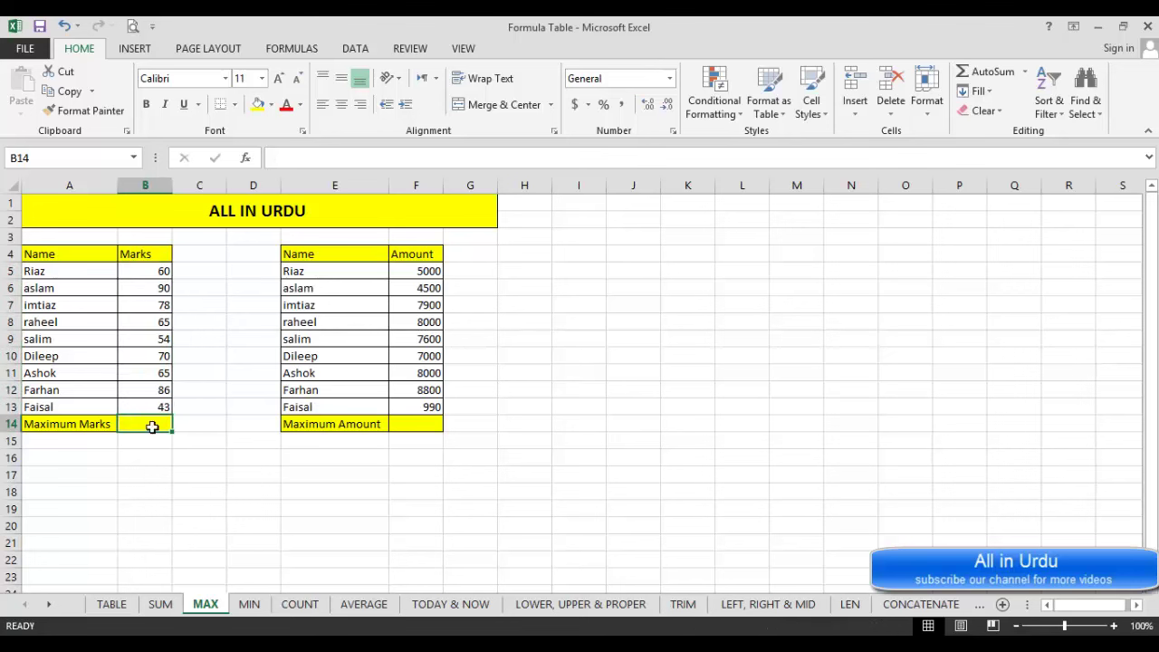
pyautogui.write('=')
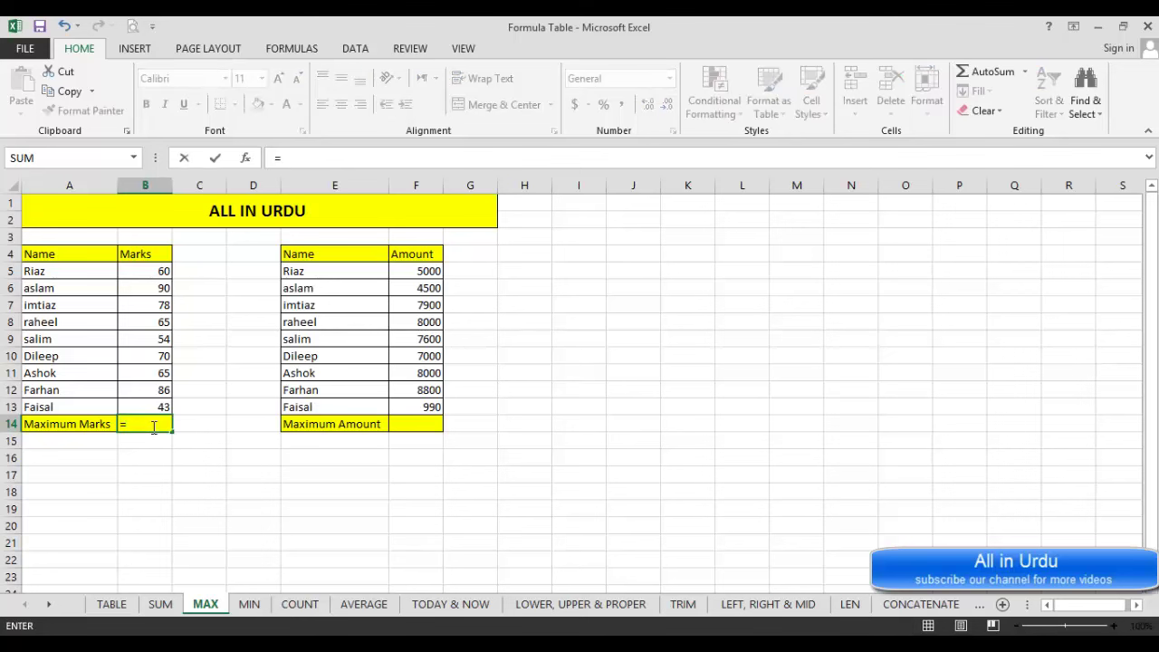
pyautogui.write('ma')
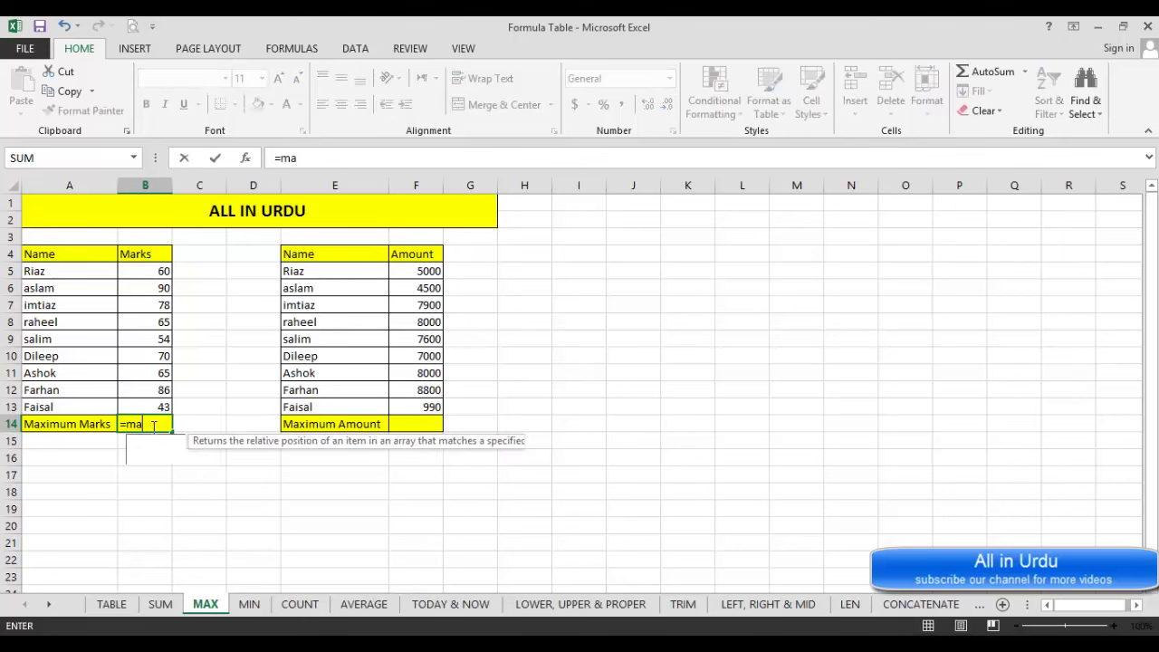
pyautogui.write('x(')
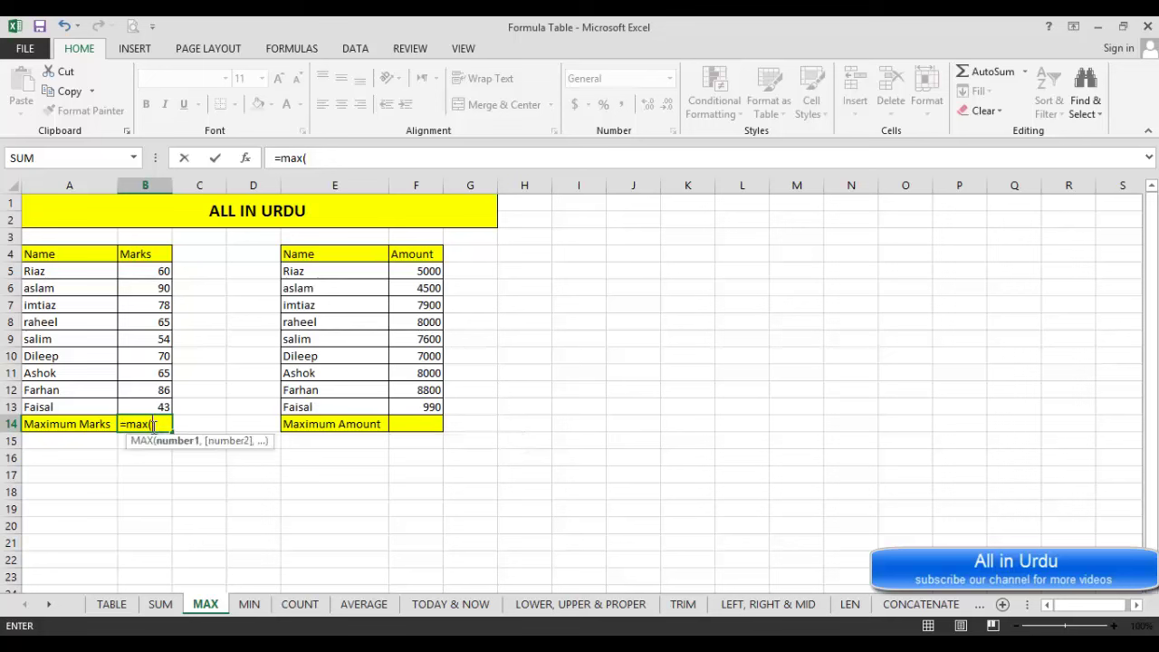
pyautogui.moveTo(122, 407); pyautogui.dragTo(145, 270)
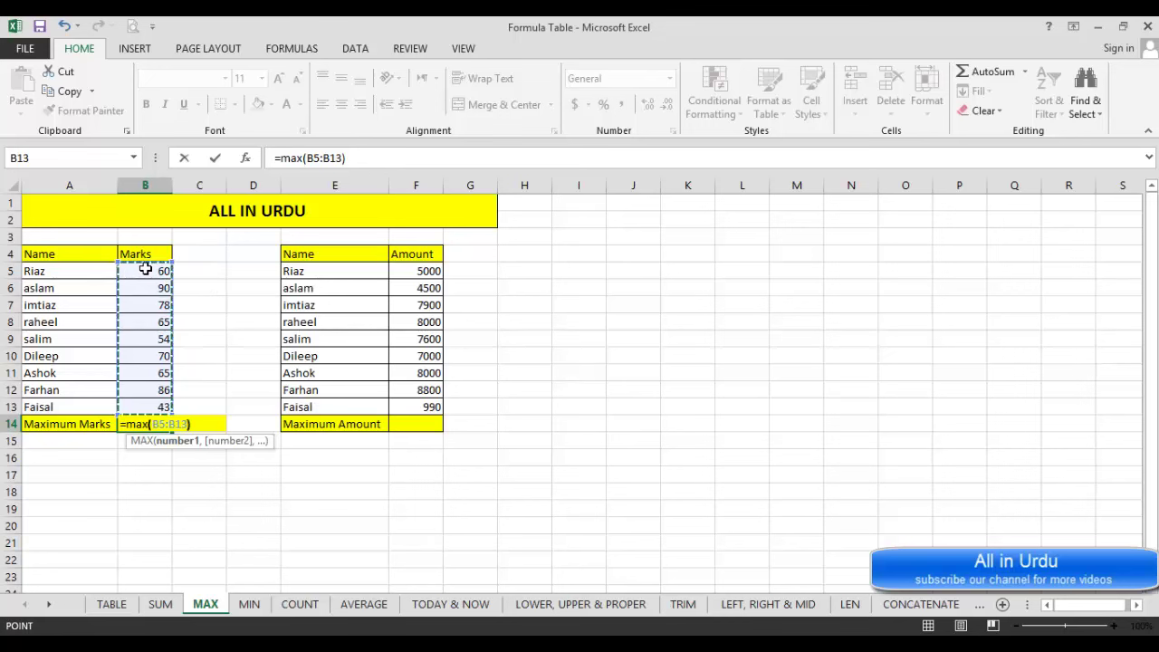
pyautogui.press('Return')
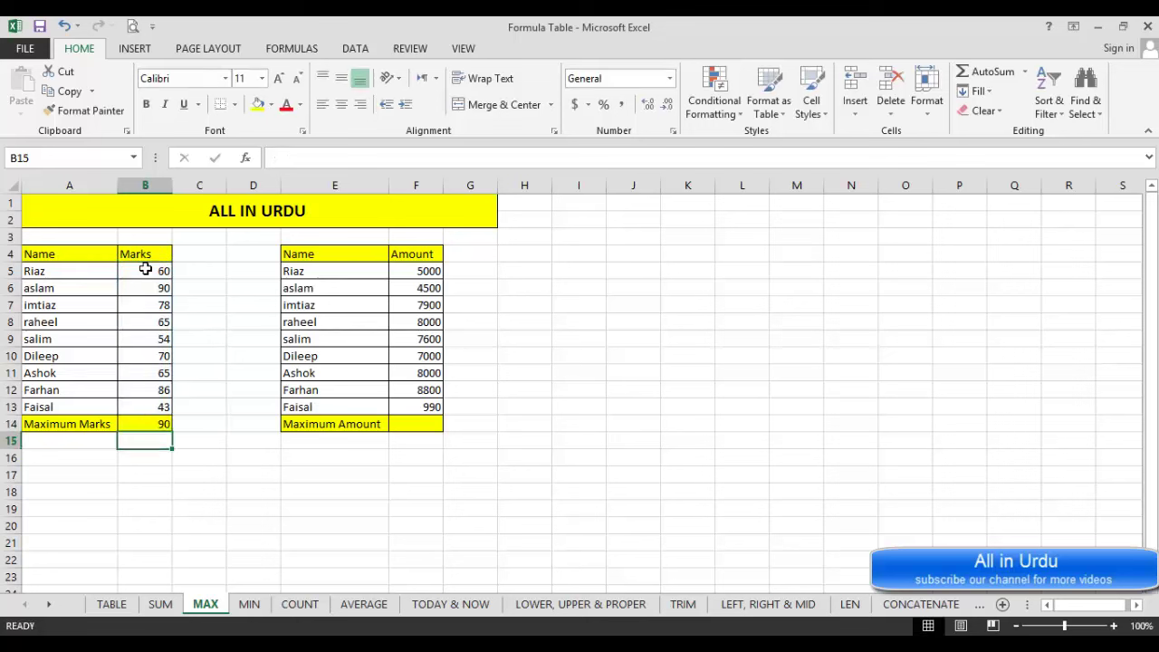
pyautogui.click(158, 425)
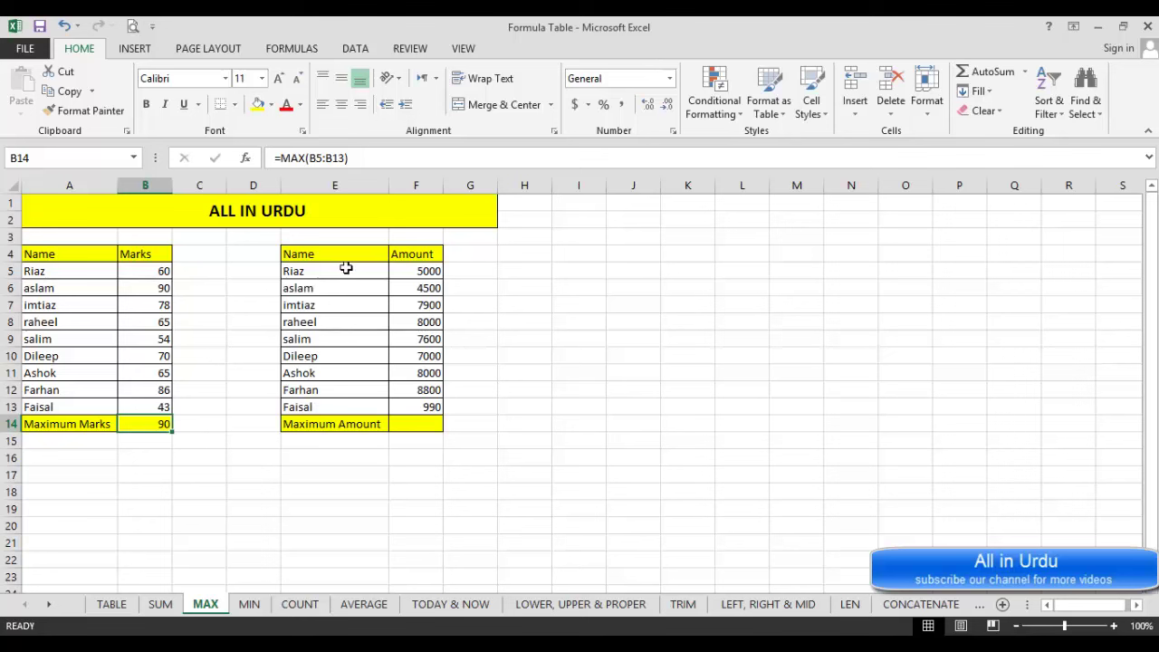
# Enter =SUM(F5:F13) in the Maximum Amount cell F14, giving 57790.
pyautogui.click(432, 423)
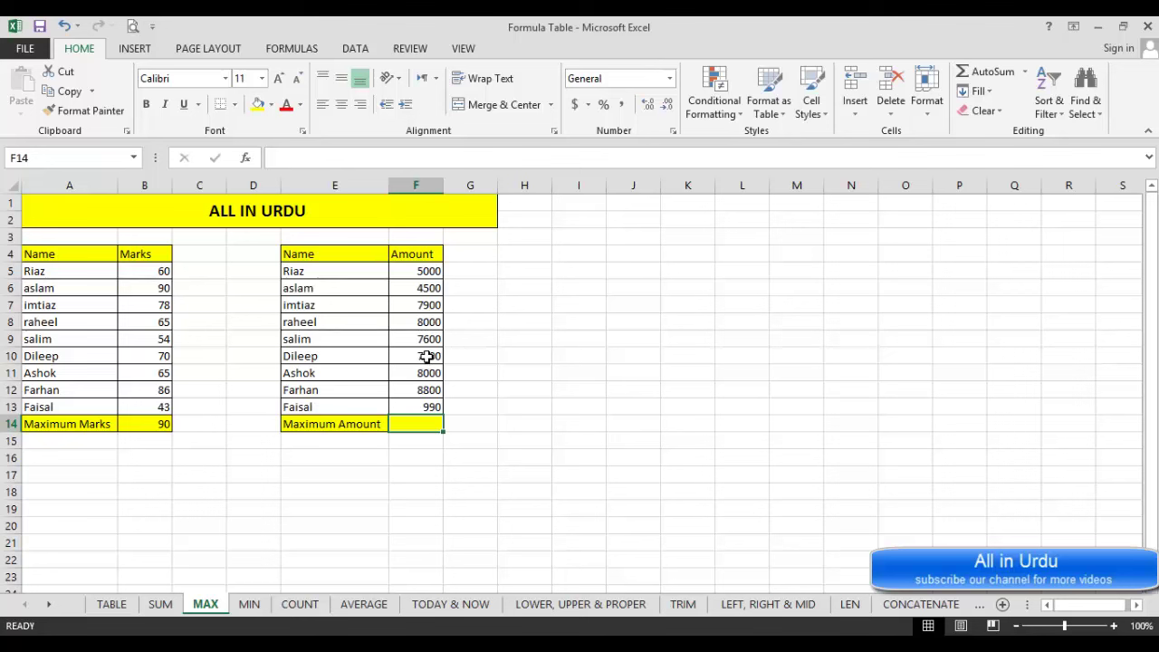
pyautogui.write('=sum')
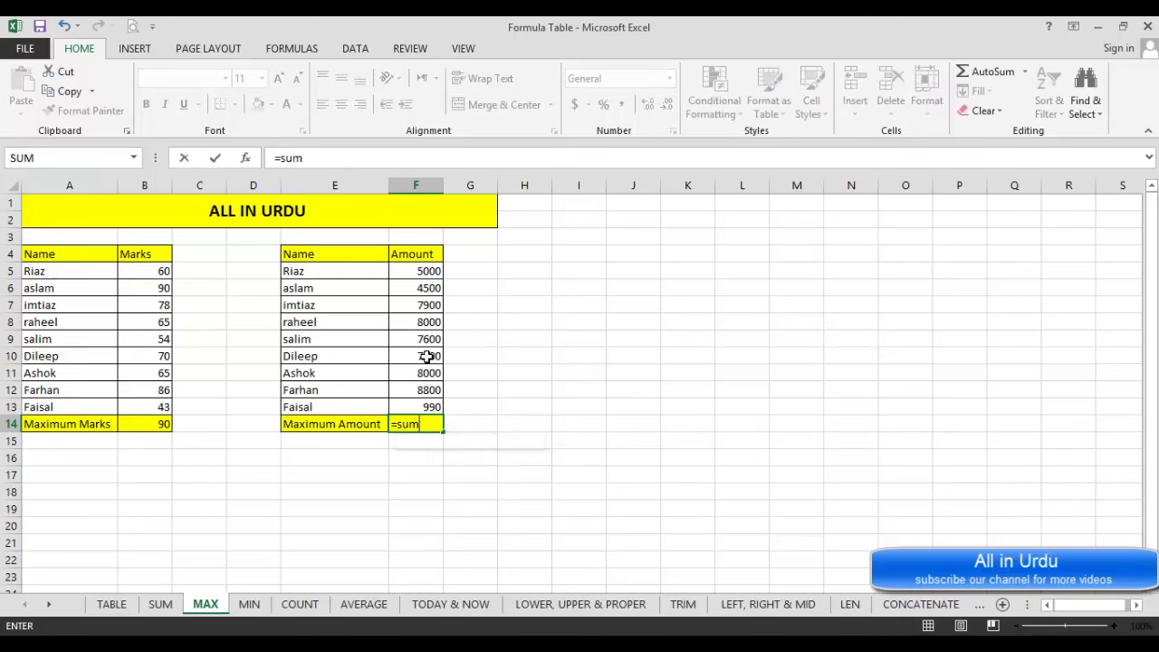
pyautogui.press('Tab')
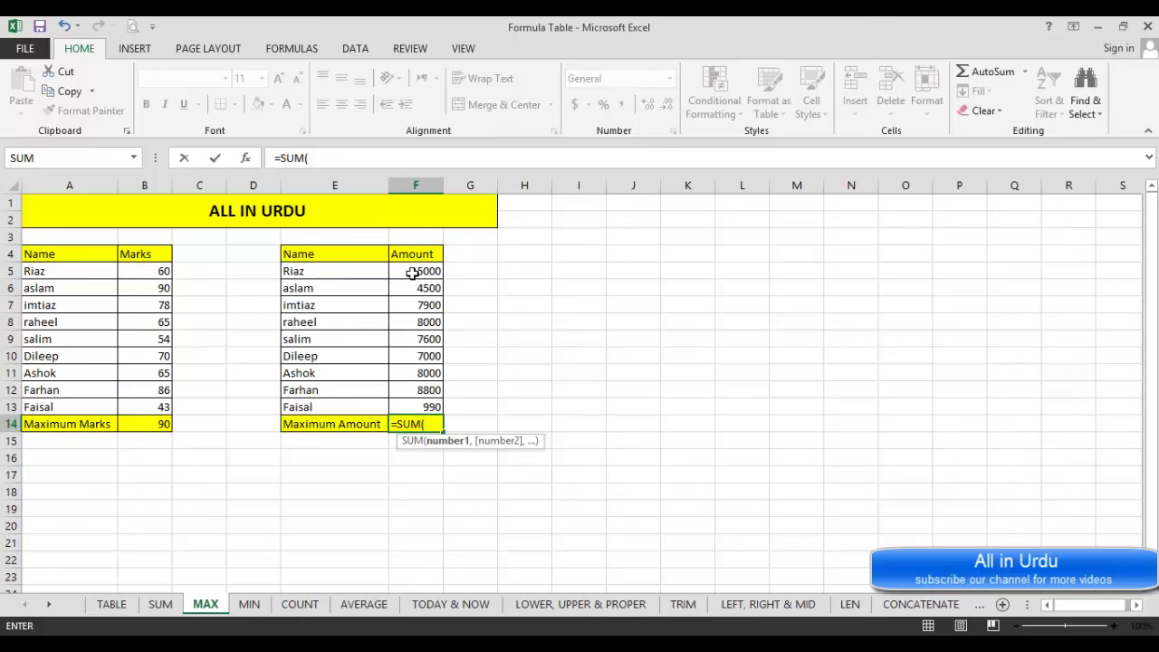
pyautogui.moveTo(412, 273); pyautogui.dragTo(414, 407)
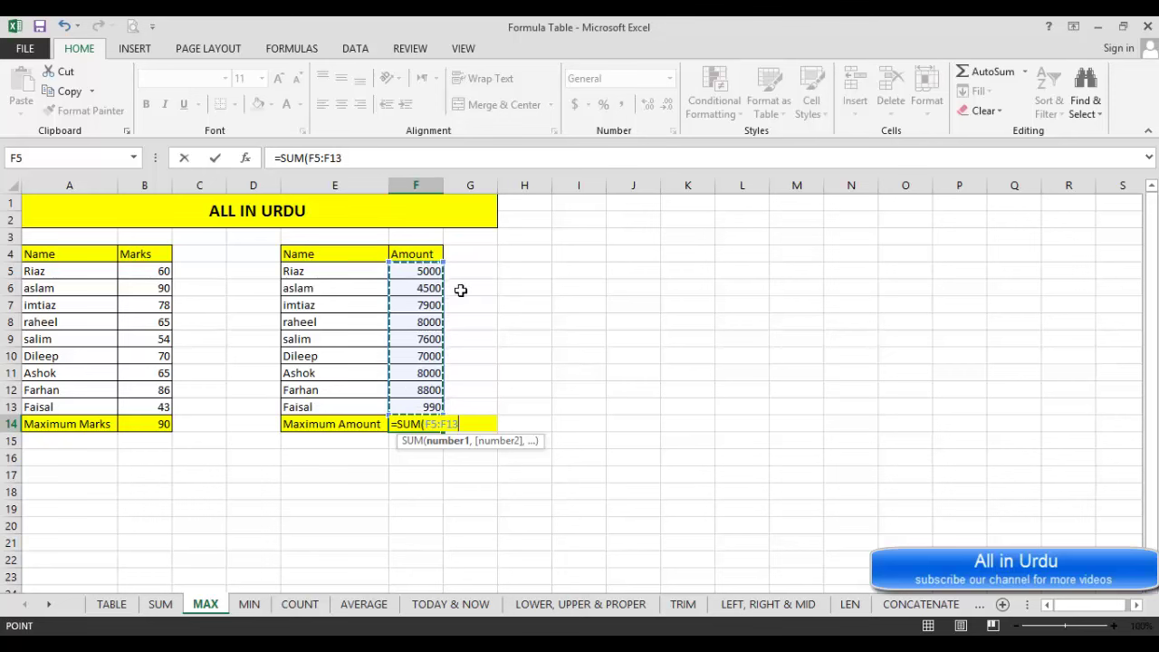
pyautogui.write(')')
pyautogui.press('Return')
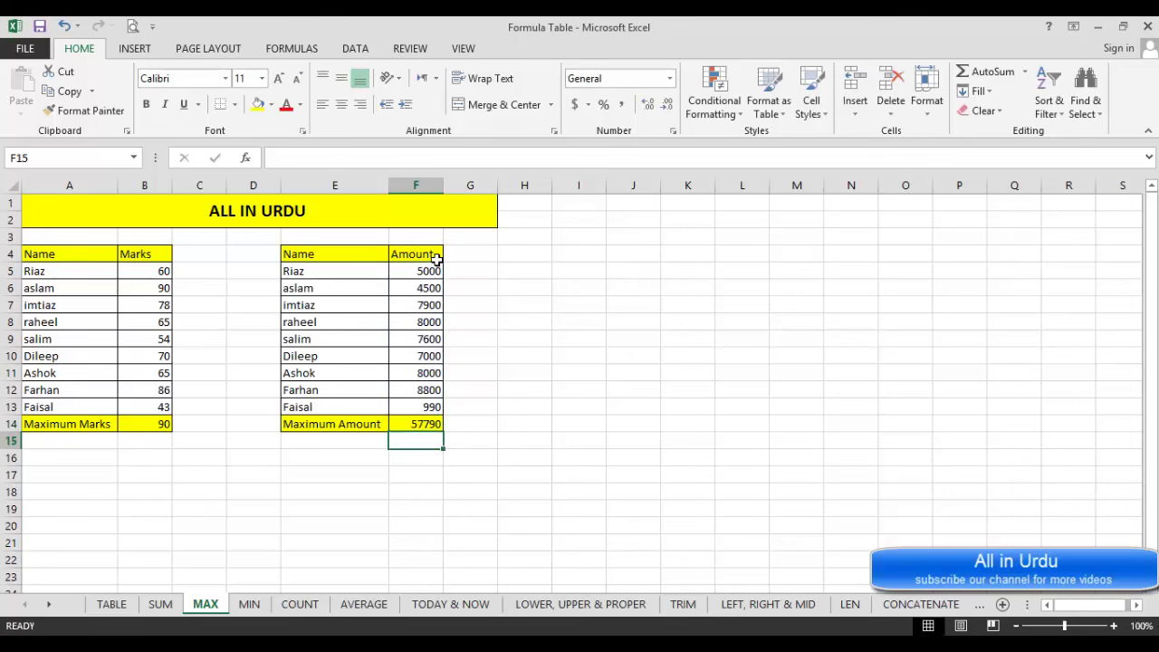
# On the MIN sheet, enter =MIN(B6:B14) in the Minimum Marks cell B15.
pyautogui.click(249, 604)
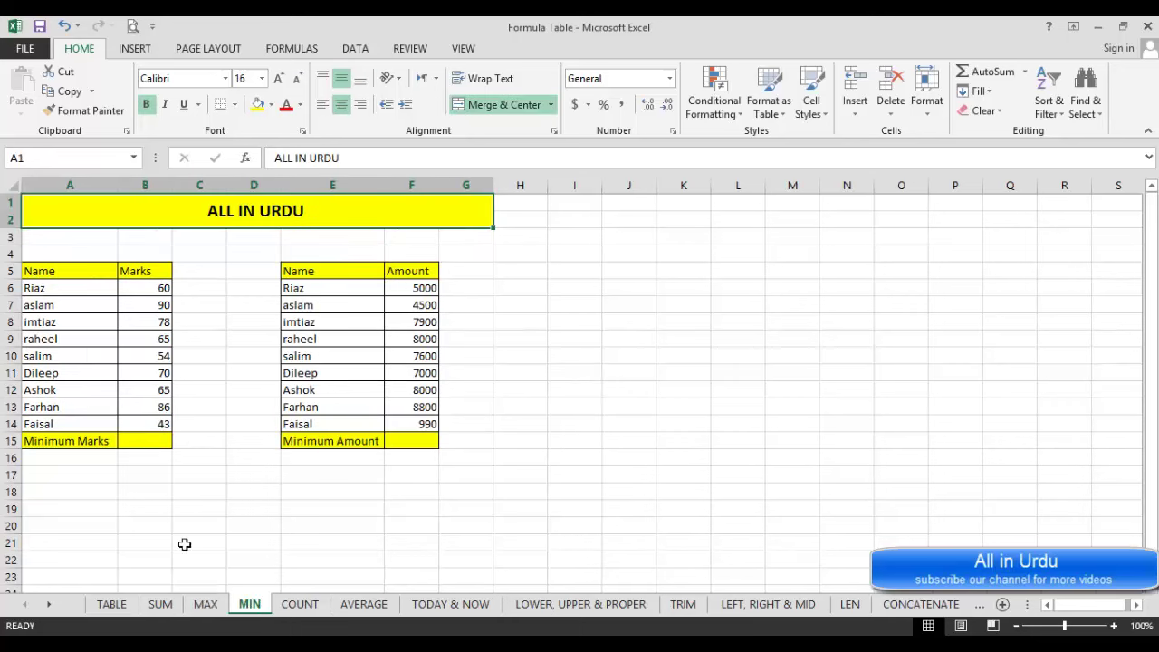
pyautogui.click(207, 607)
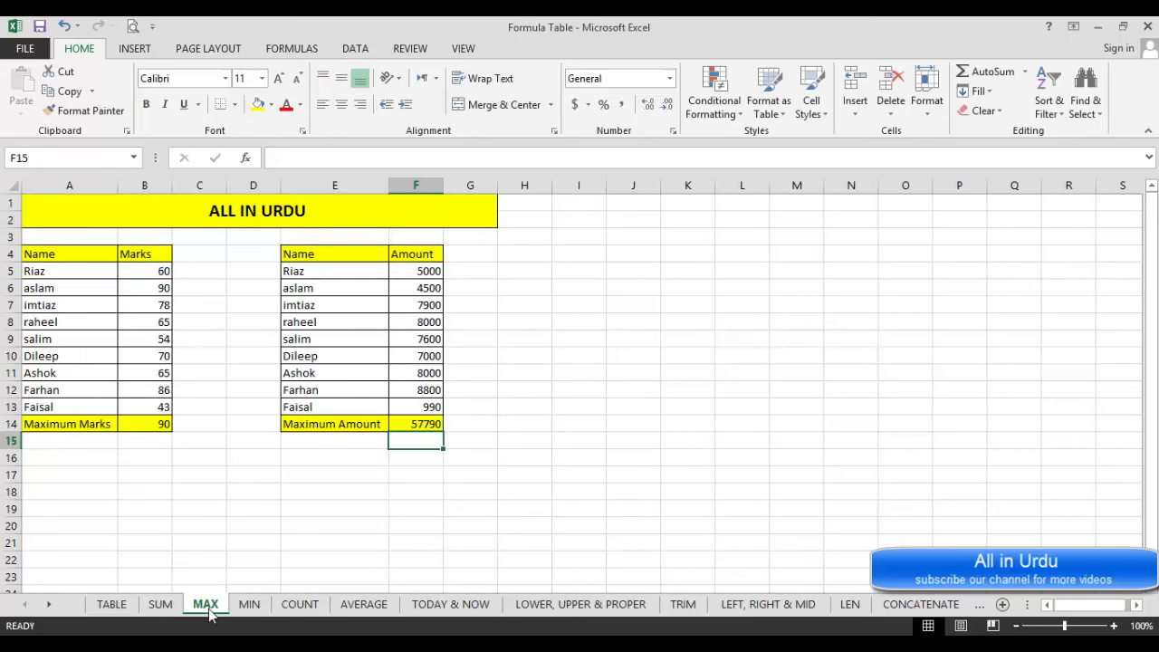
pyautogui.click(249, 605)
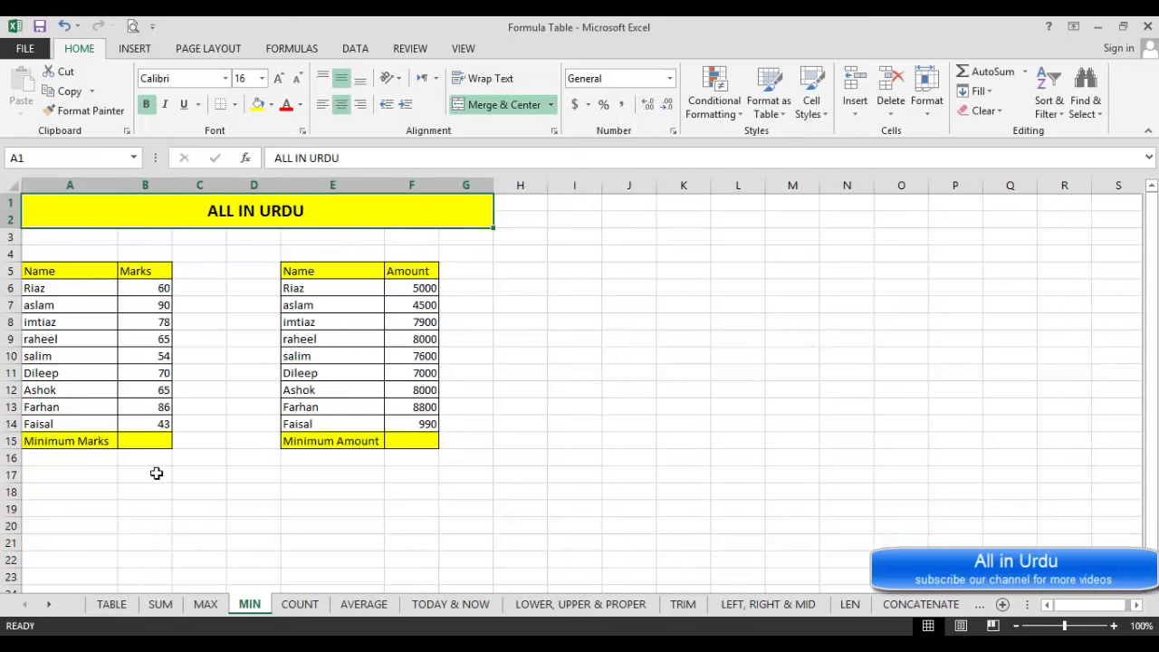
pyautogui.click(153, 442)
pyautogui.write('=')
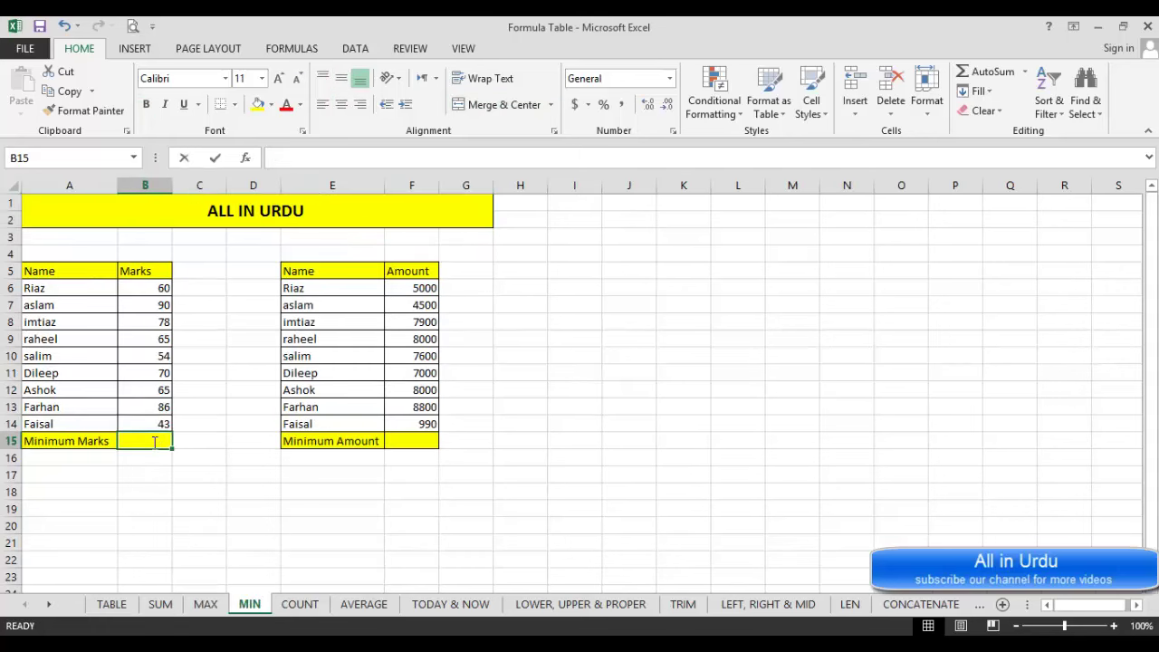
pyautogui.write('m')
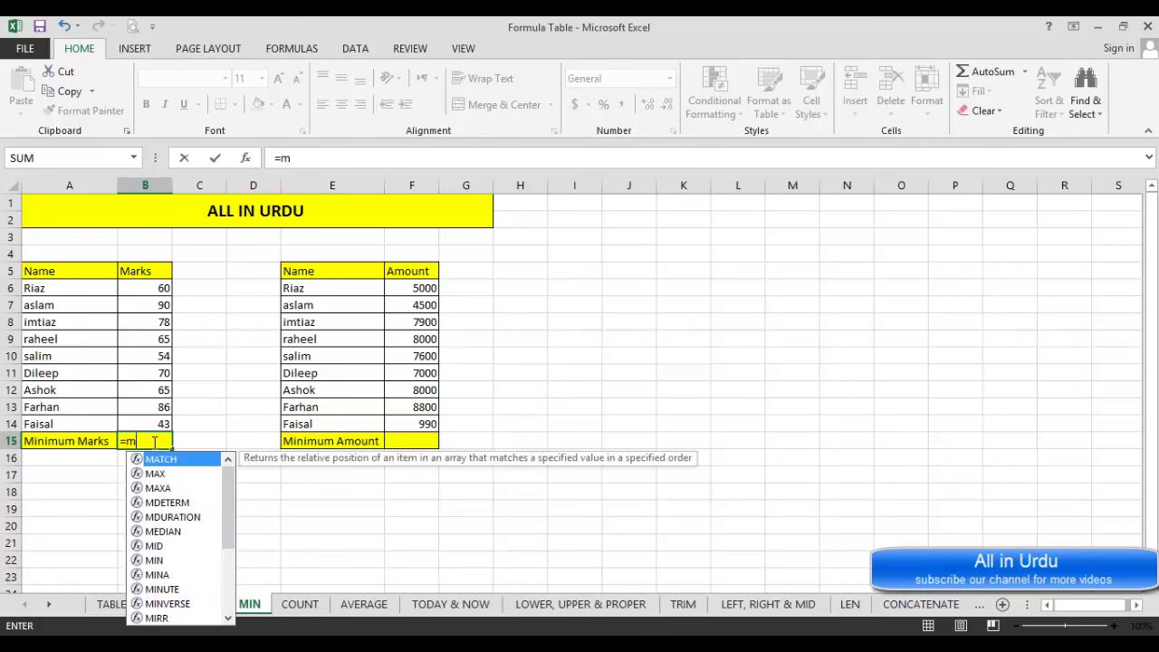
pyautogui.write('in')
pyautogui.press('Tab')
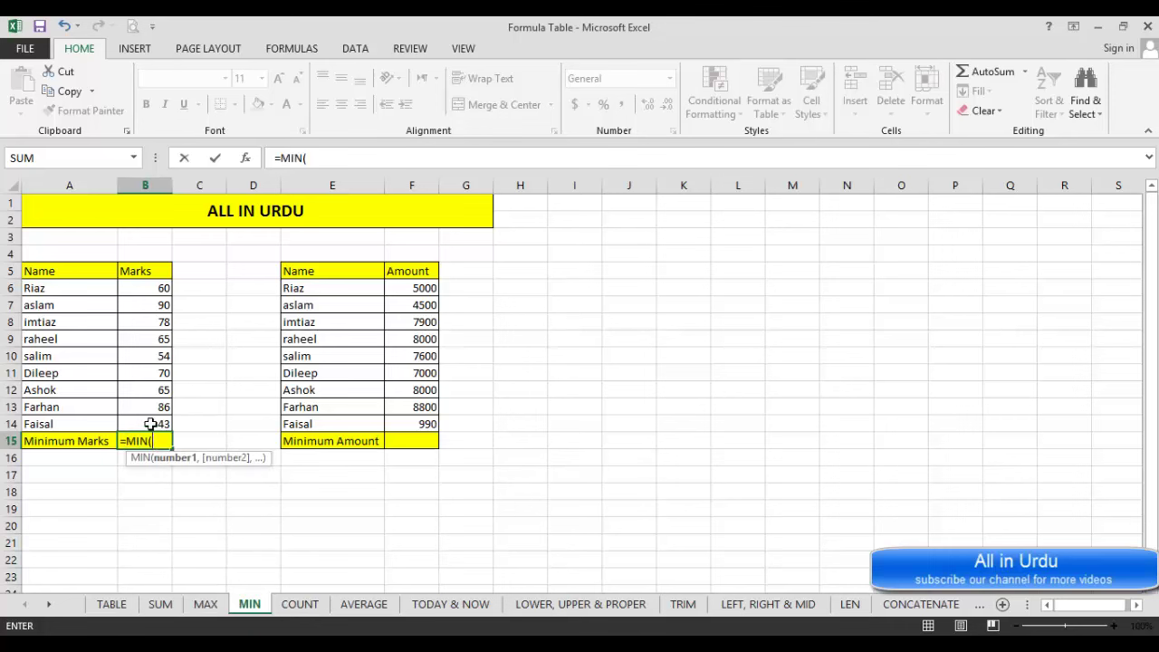
pyautogui.moveTo(149, 424); pyautogui.dragTo(149, 286)
pyautogui.write(')')
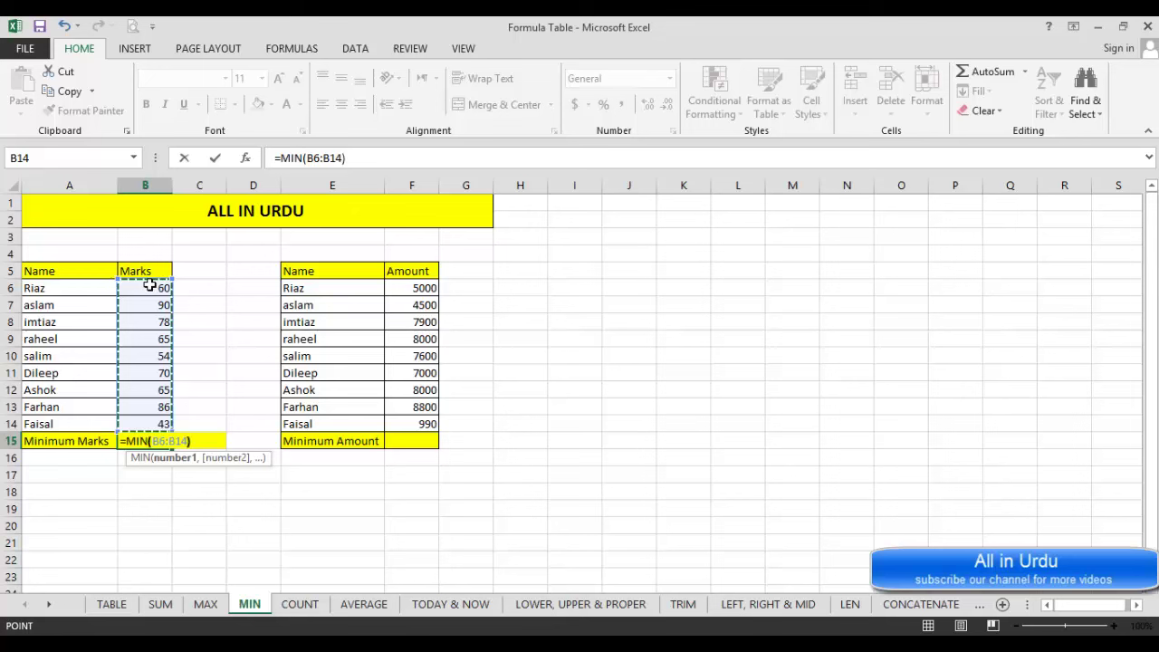
pyautogui.press('Return')
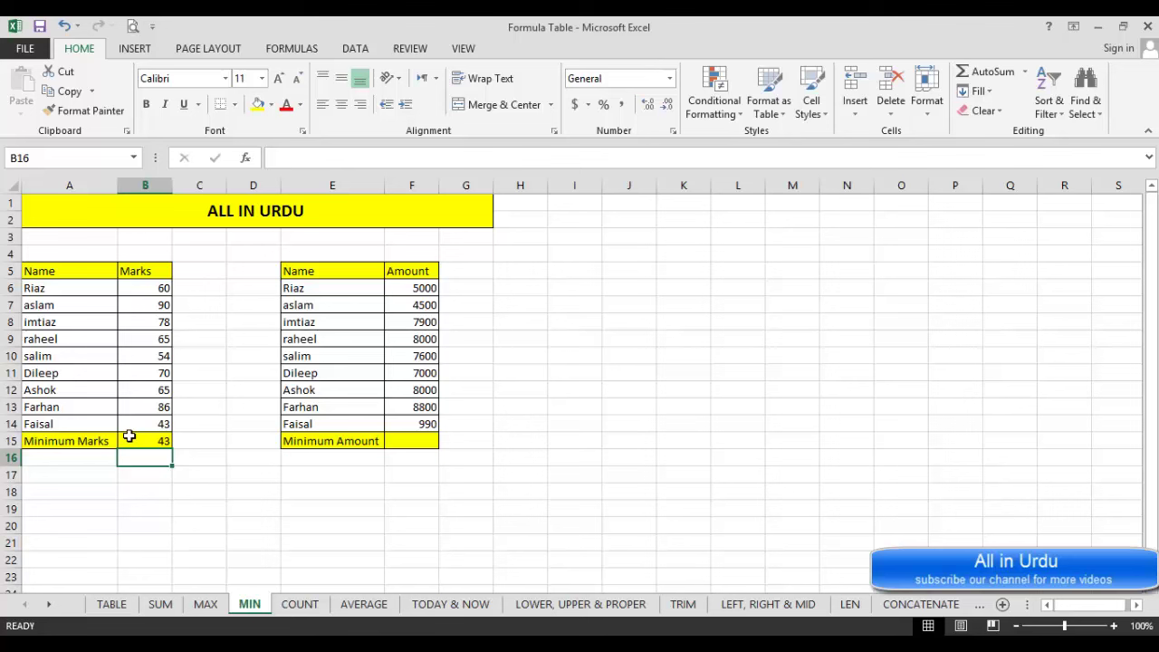
# Change raheel's mark in B9 from 65 to 8 so the minimum becomes 8.
pyautogui.click(152, 336)
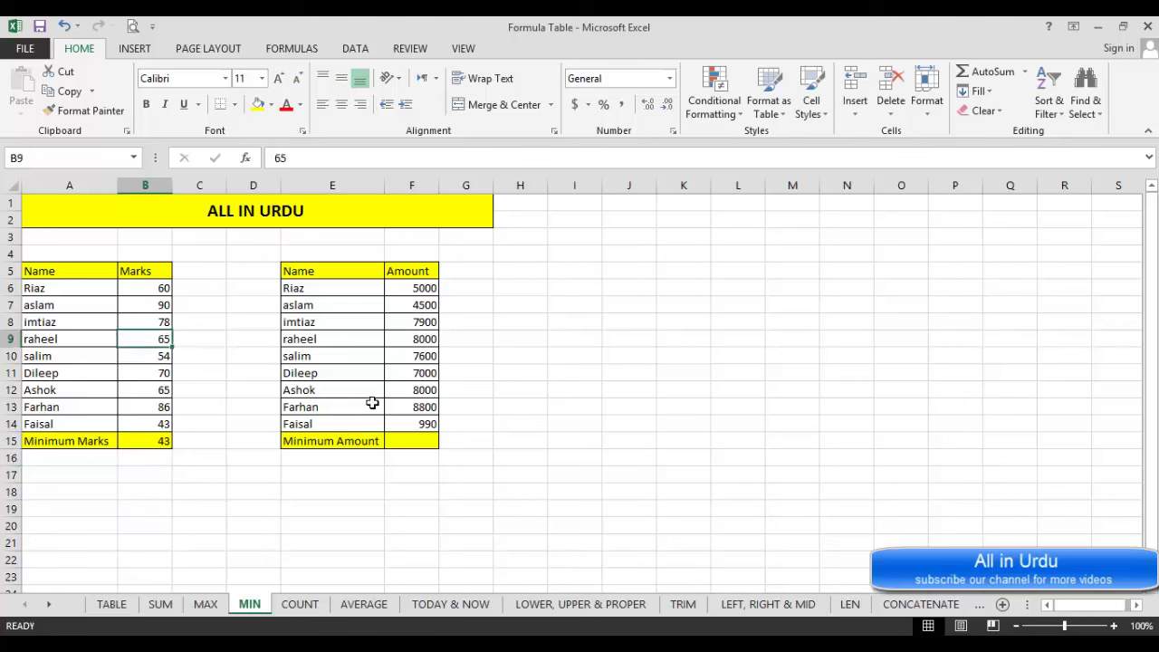
pyautogui.write('8')
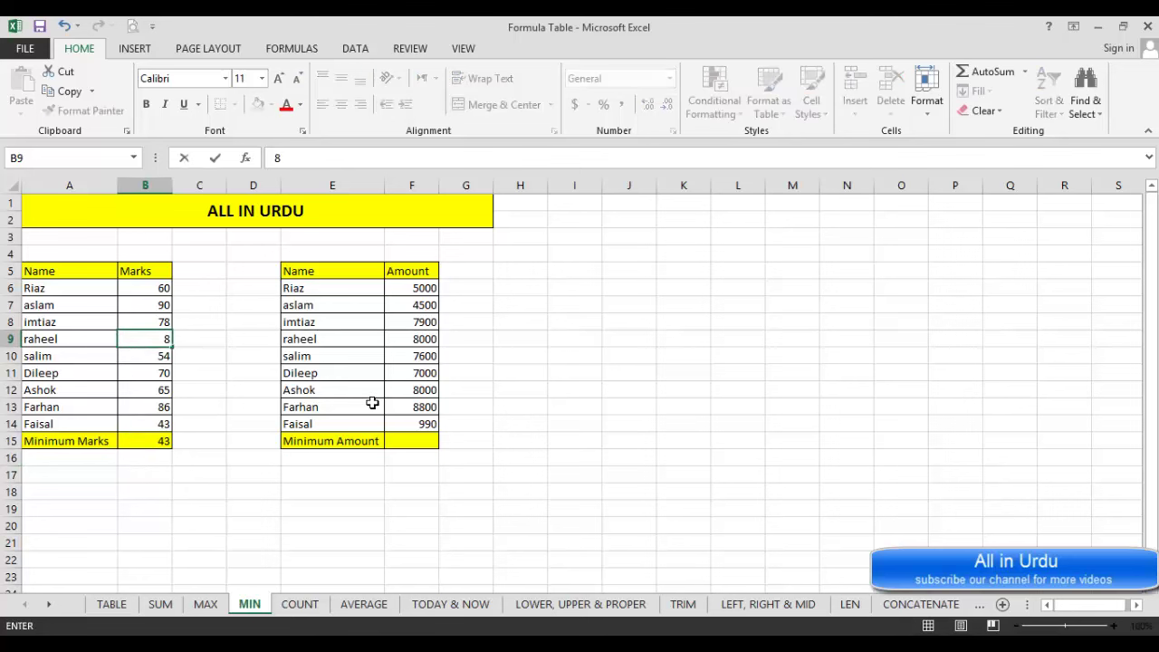
pyautogui.press('Return')
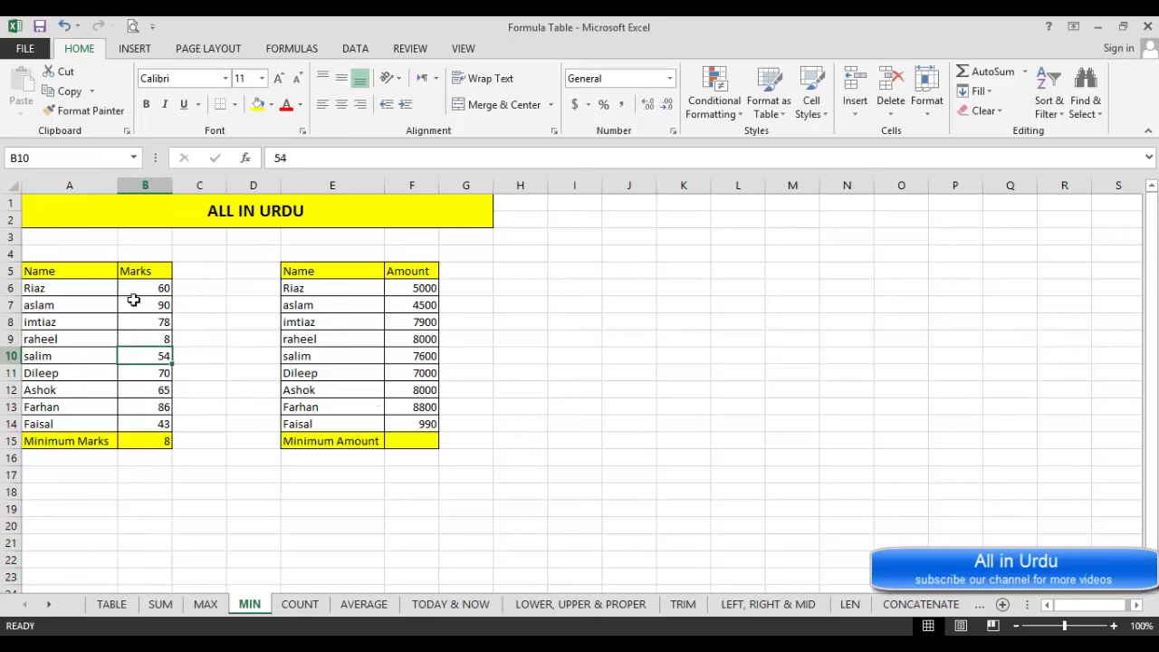
pyautogui.moveTo(147, 288); pyautogui.dragTo(147, 427)
# Enter =MIN(F6:F14) in the Minimum Amount cell F15.
pyautogui.click(400, 439)
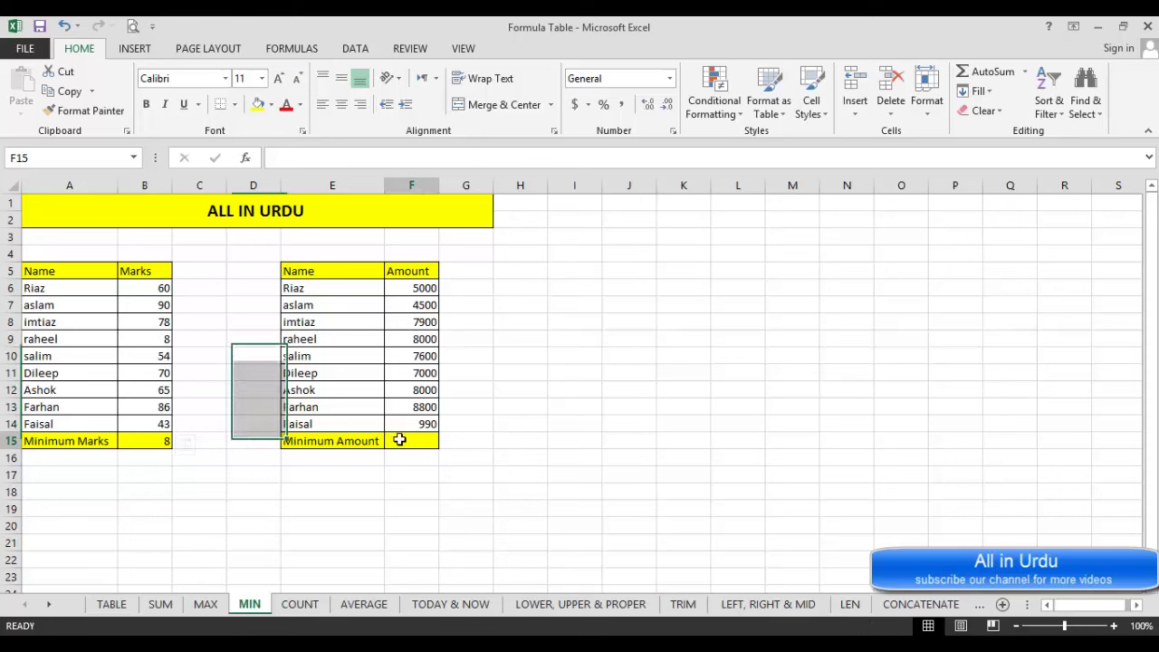
pyautogui.write('=')
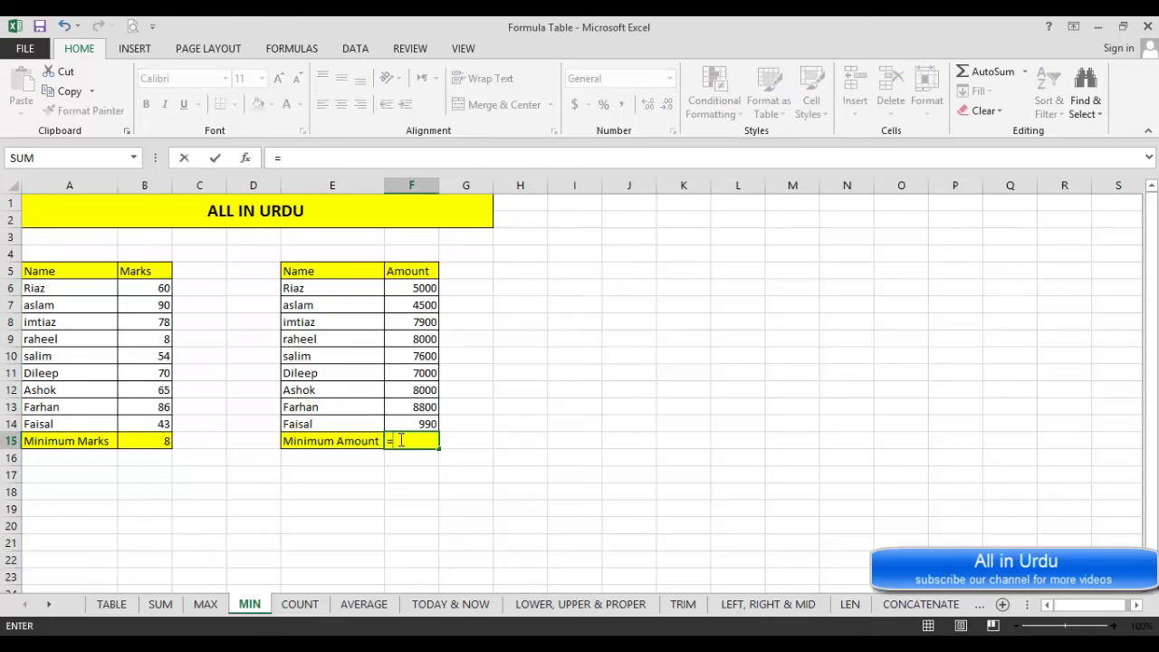
pyautogui.write('min')
pyautogui.press('Tab')
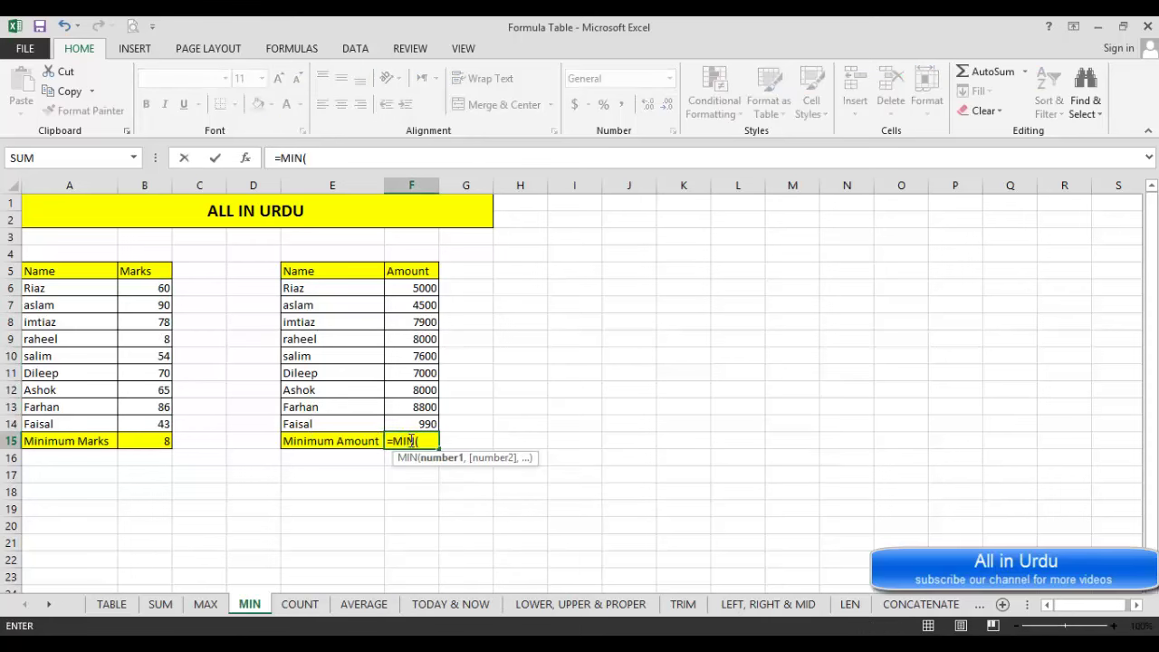
pyautogui.moveTo(409, 422); pyautogui.dragTo(413, 288)
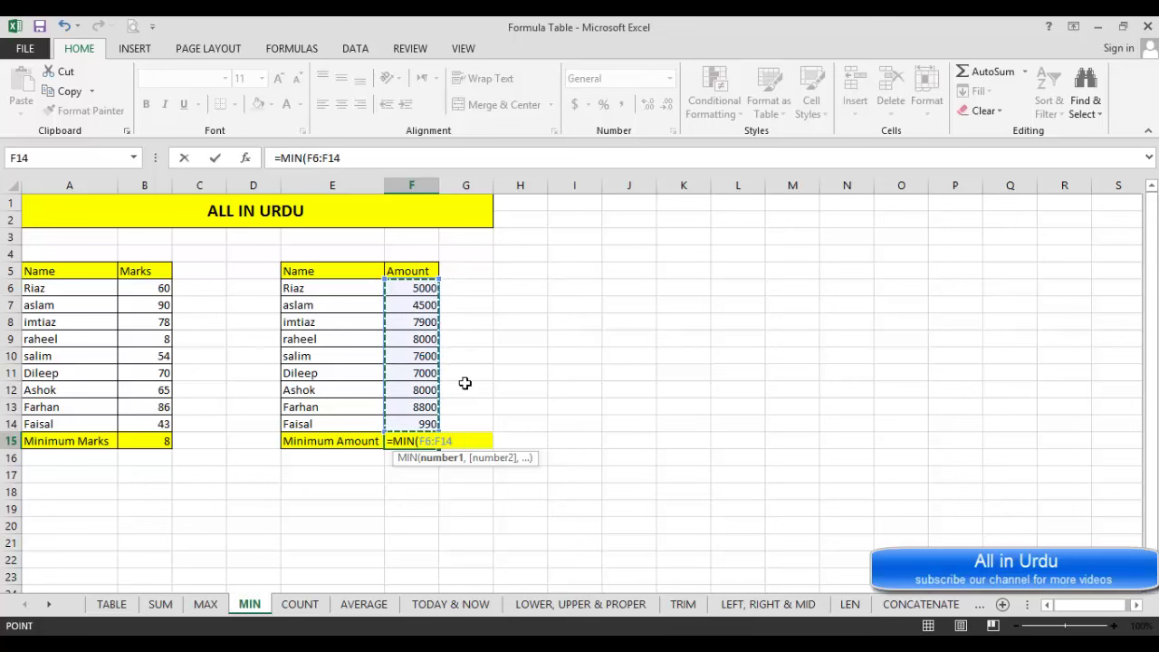
pyautogui.write(')')
pyautogui.hotkey('ctrl', 'Return')
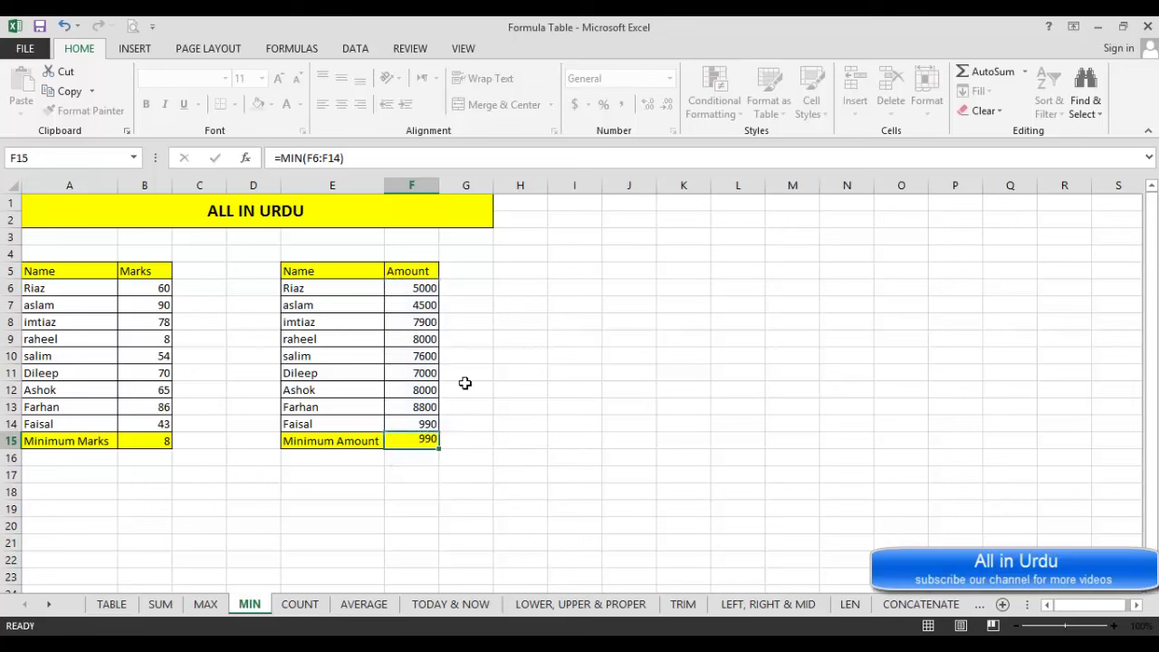
pyautogui.press('Return')
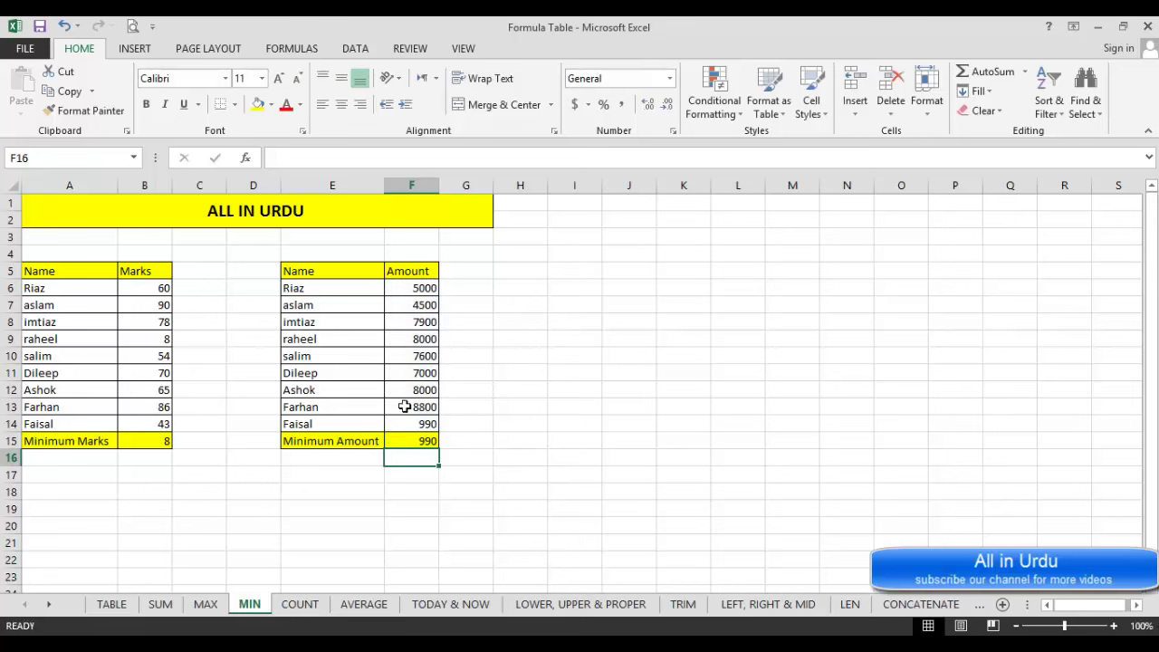
# Change raheel's amount in F9 from 8000 to 70, making the minimum 70.
pyautogui.click(416, 340)
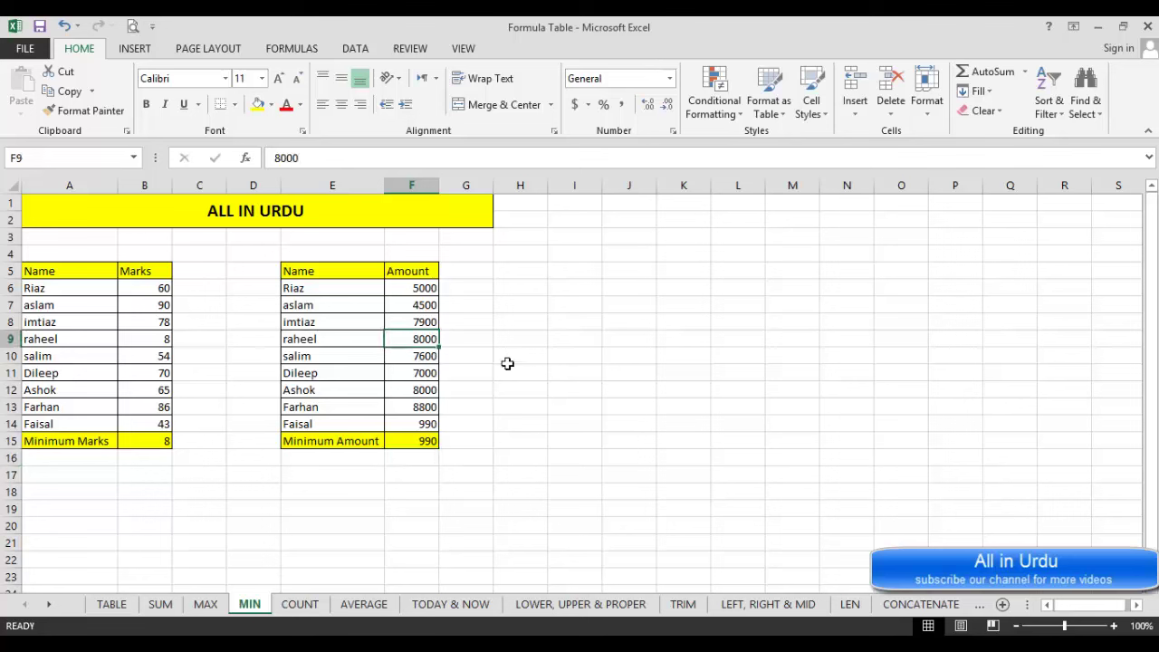
pyautogui.write('70')
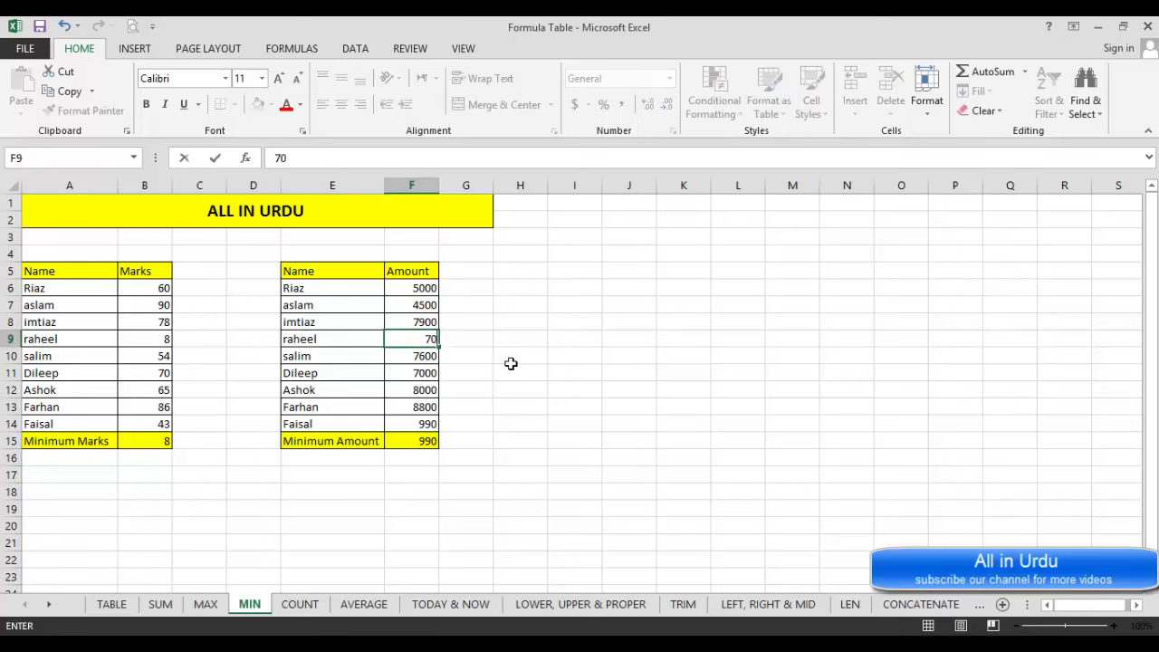
pyautogui.press('Return')
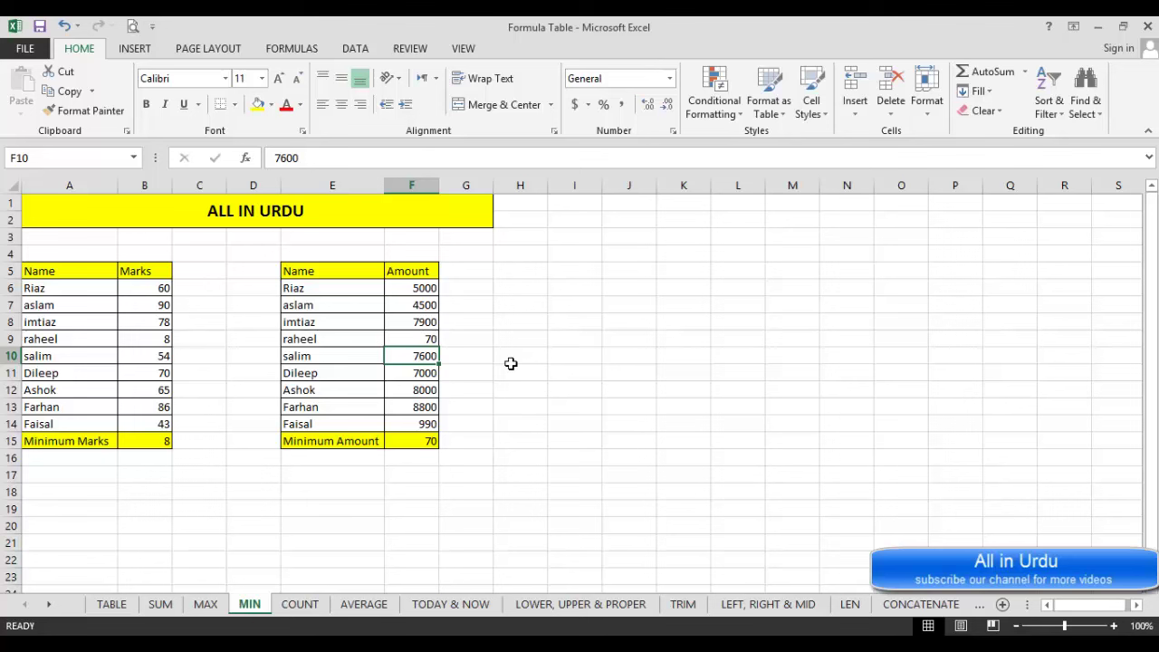
pyautogui.moveTo(422, 290); pyautogui.dragTo(423, 423)
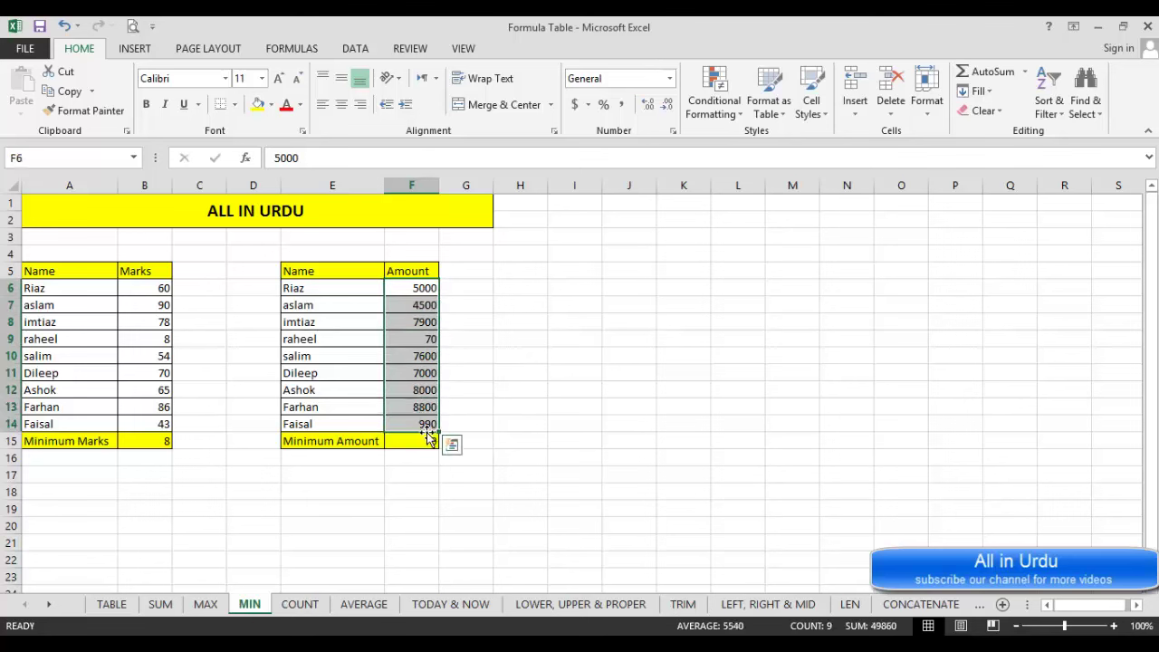
# On the COUNT sheet, select the Amount values B6:B14 to see how many are numbers.
pyautogui.click(299, 605)
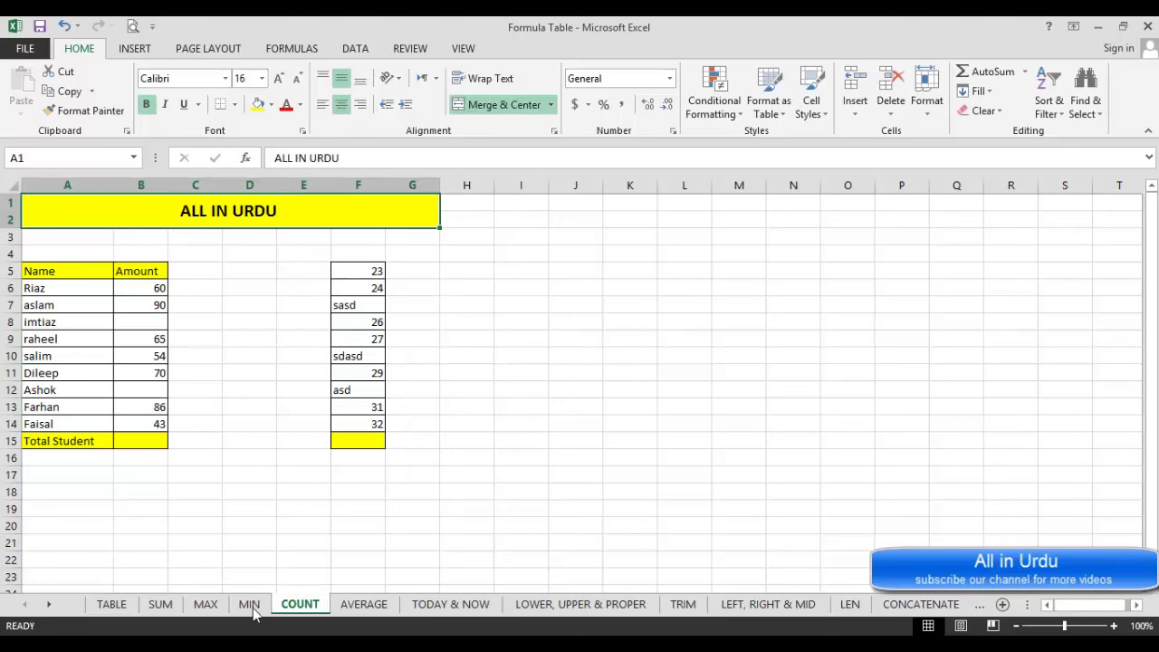
pyautogui.click(145, 438)
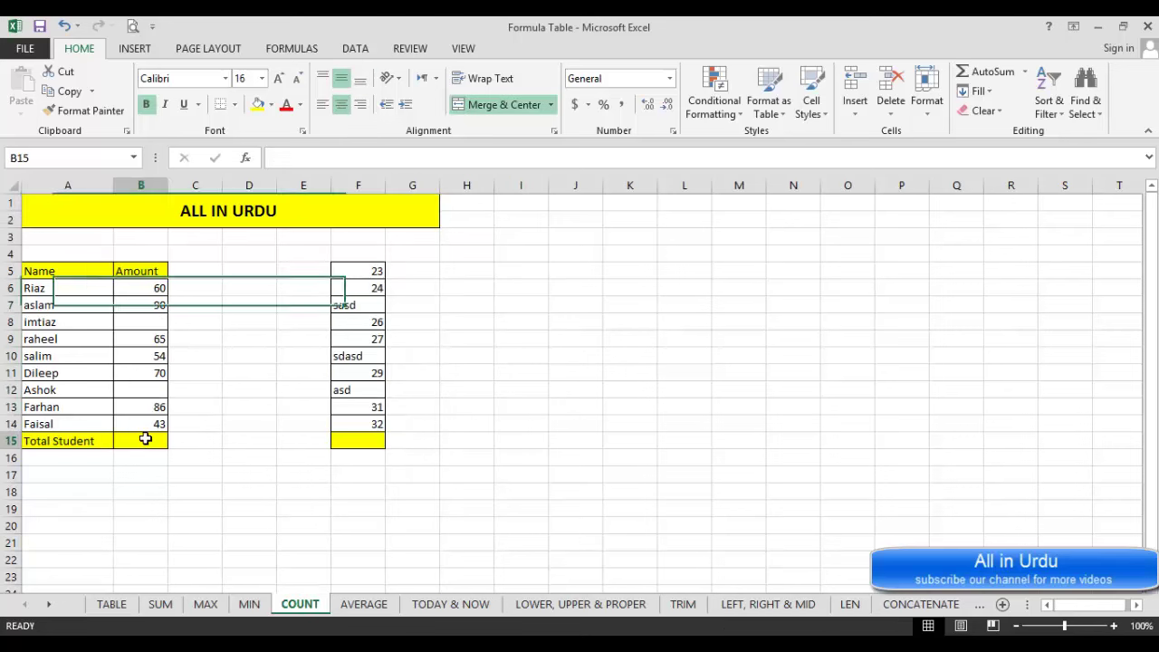
pyautogui.click(152, 288)
pyautogui.moveTo(149, 308); pyautogui.dragTo(138, 424)
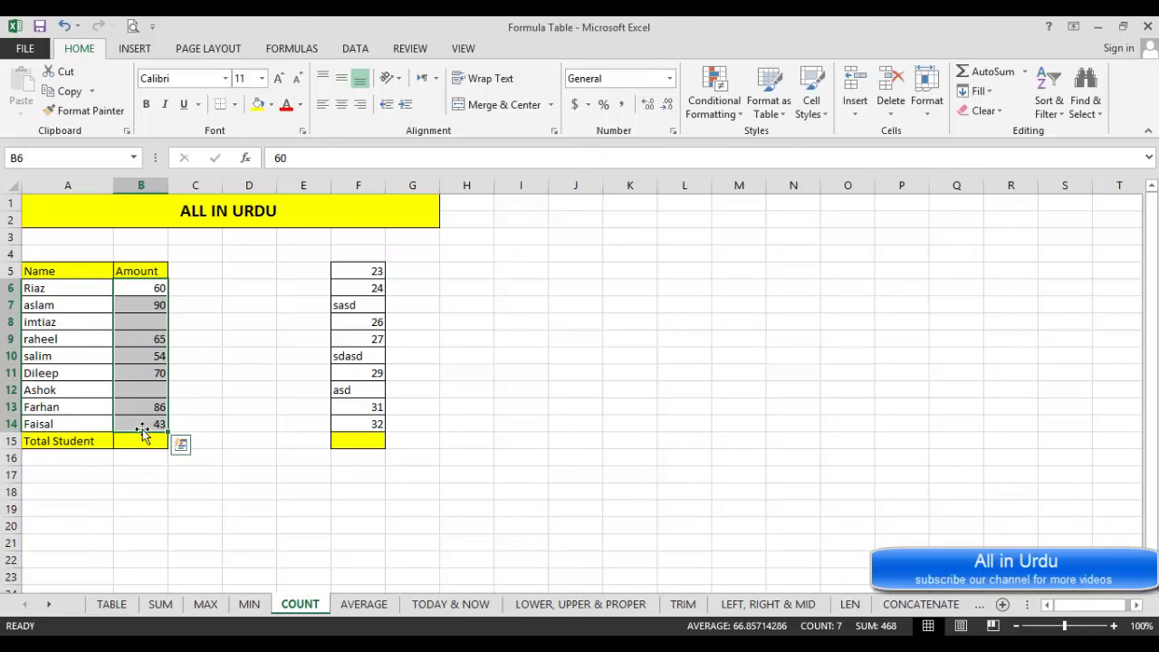
# Enter =COUNT(B6:B14) in the Total Student cell B15, giving 7.
pyautogui.click(143, 439)
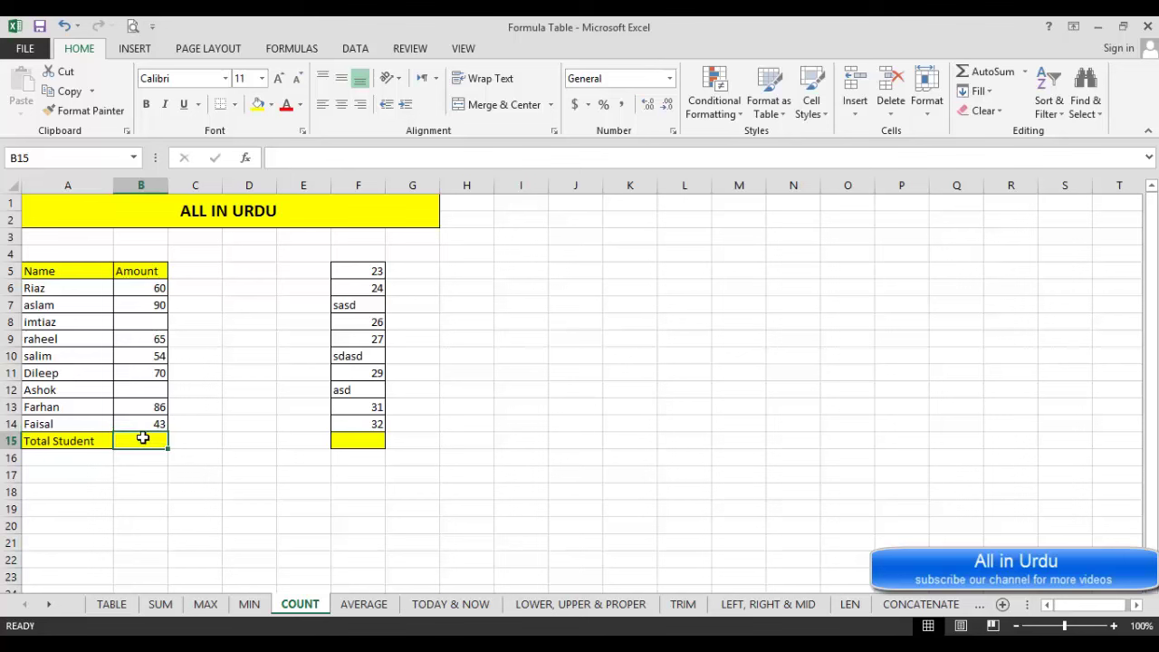
pyautogui.write('=')
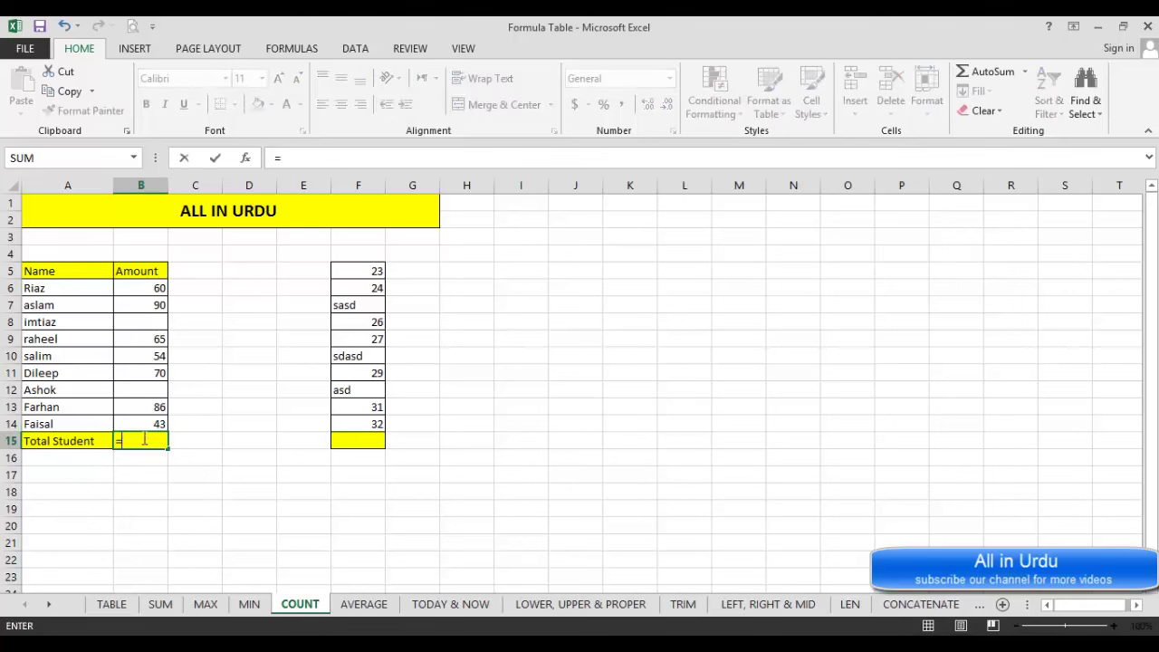
pyautogui.write('count')
pyautogui.press('Tab')
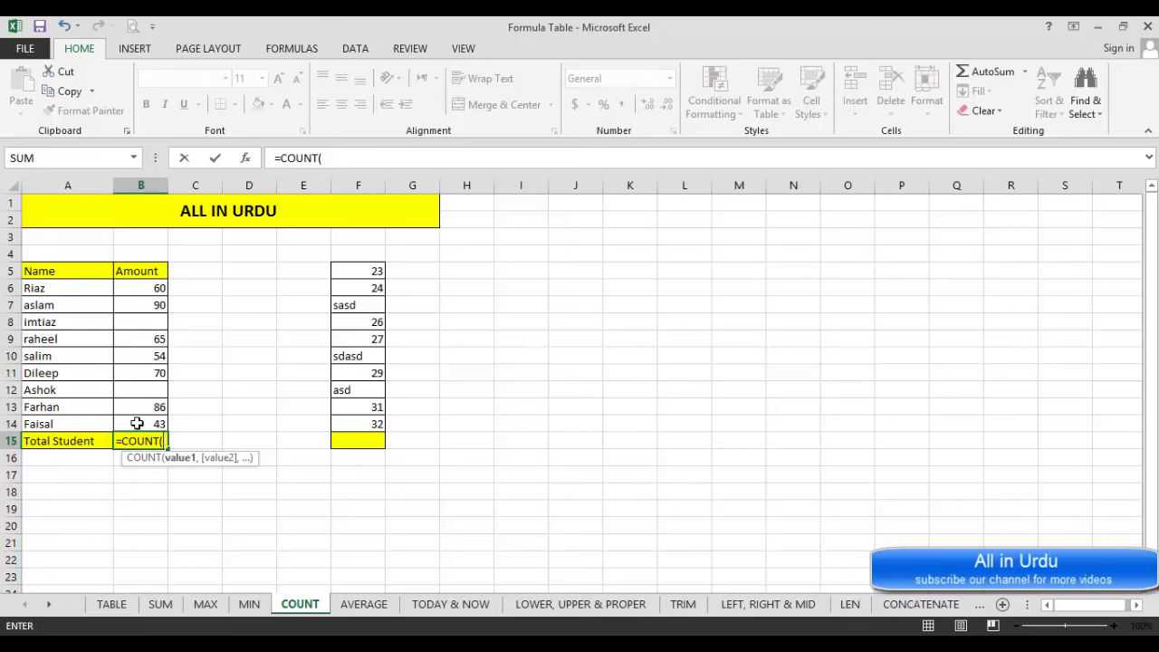
pyautogui.moveTo(138, 421); pyautogui.dragTo(141, 285)
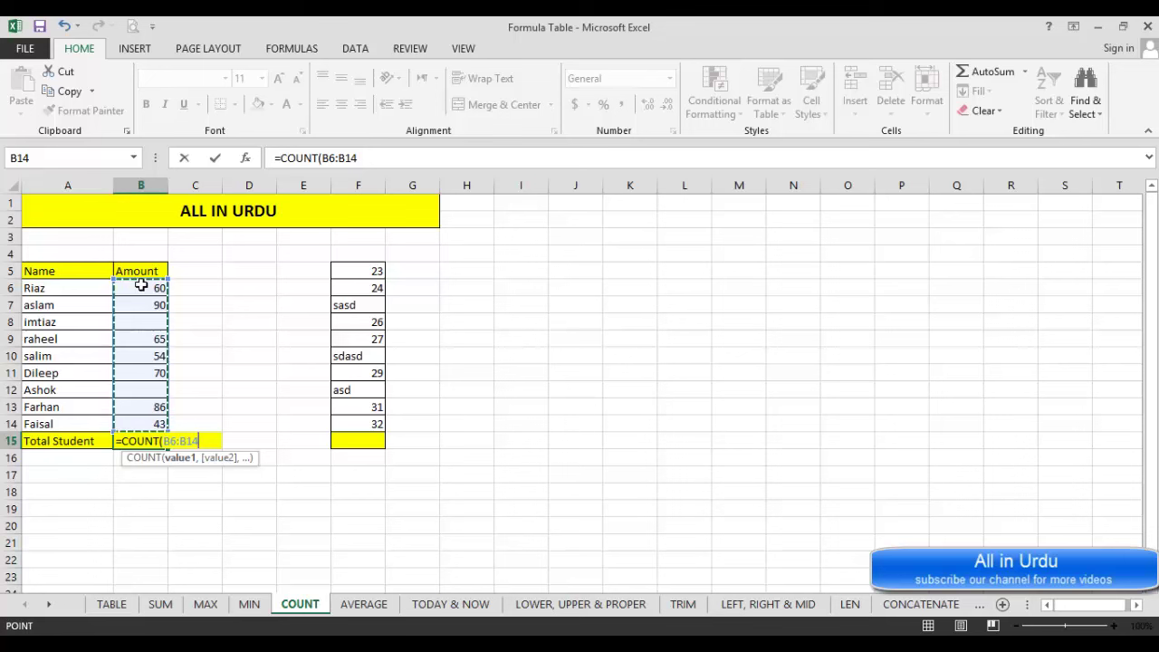
pyautogui.write(')')
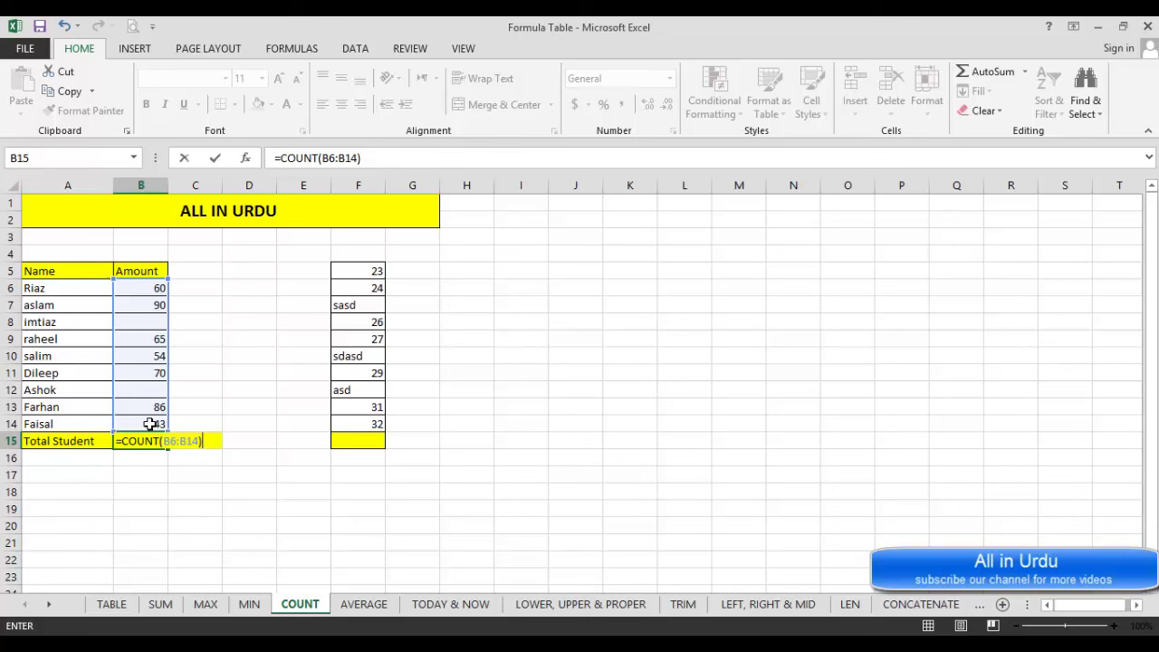
pyautogui.press('Return')
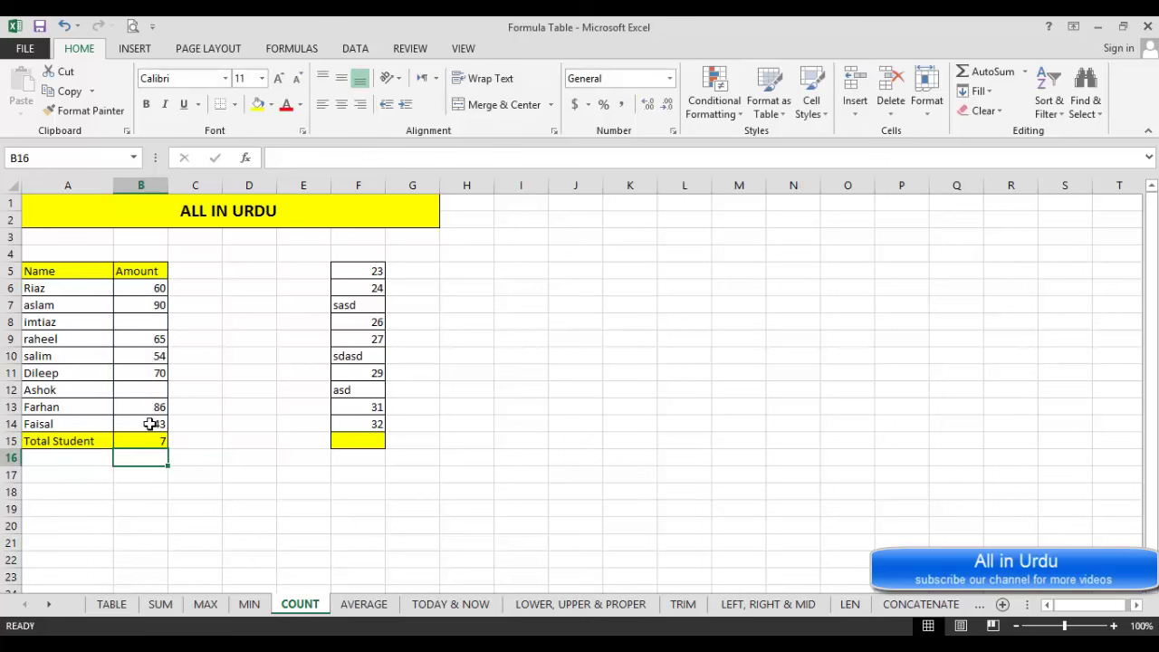
pyautogui.click(148, 322)
# Enter 50 in B8 and the text 'da' and 'sss' in B9 and B10, dropping Total Student to 6.
pyautogui.write('50')
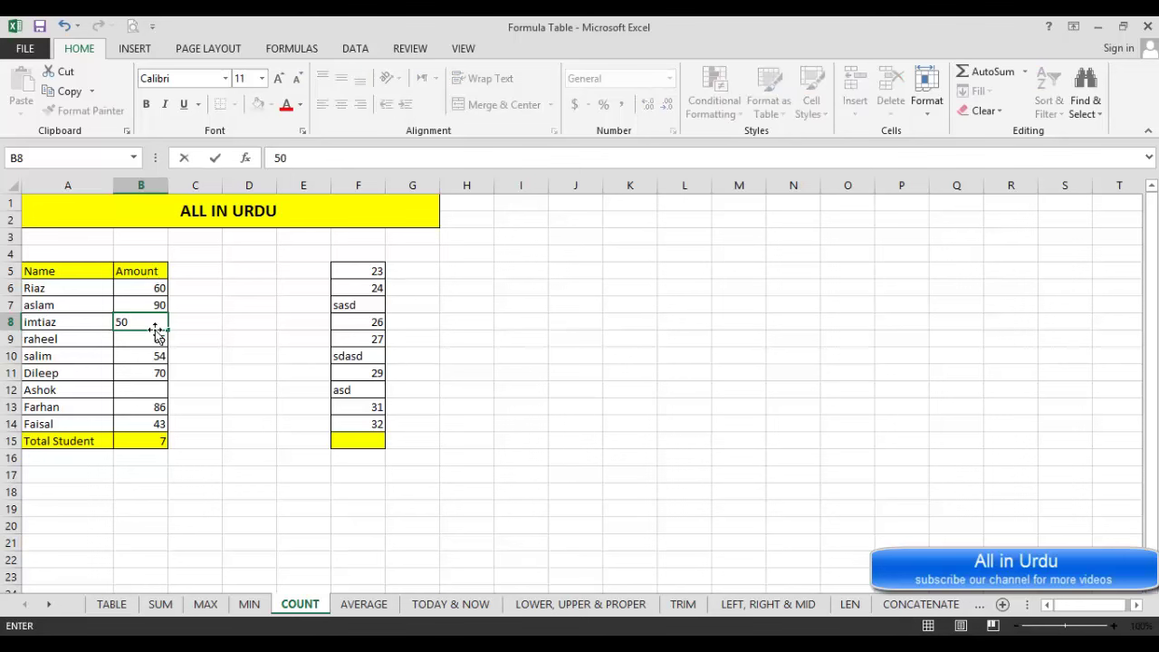
pyautogui.press('Return')
pyautogui.write('65')
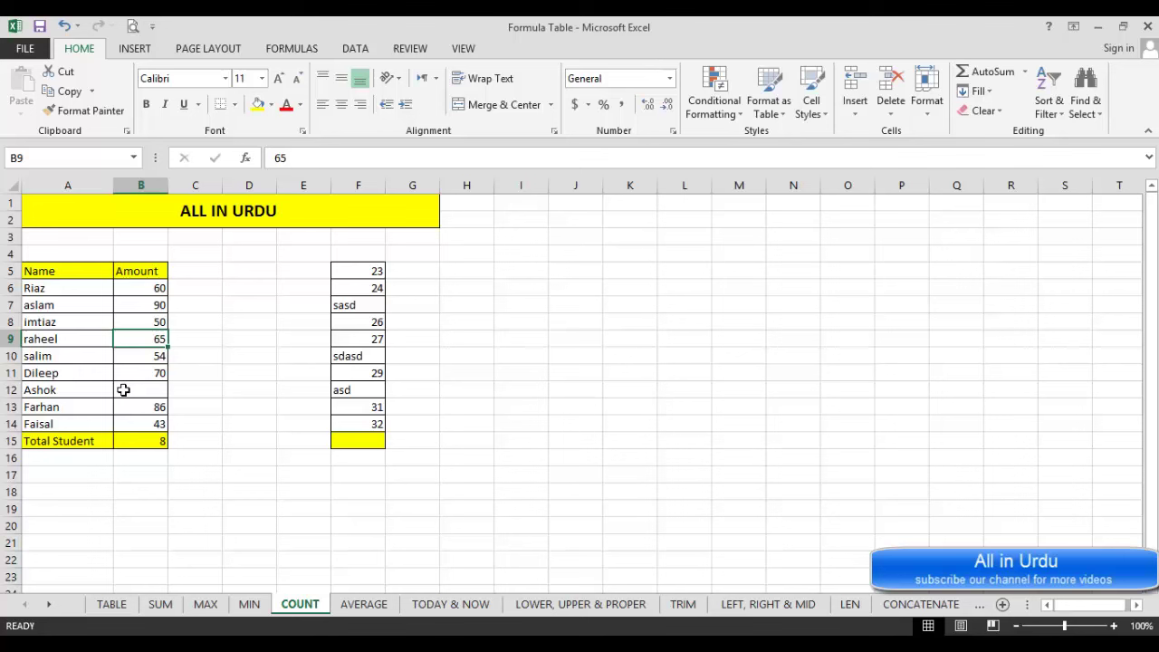
pyautogui.write('da')
pyautogui.press('Return')
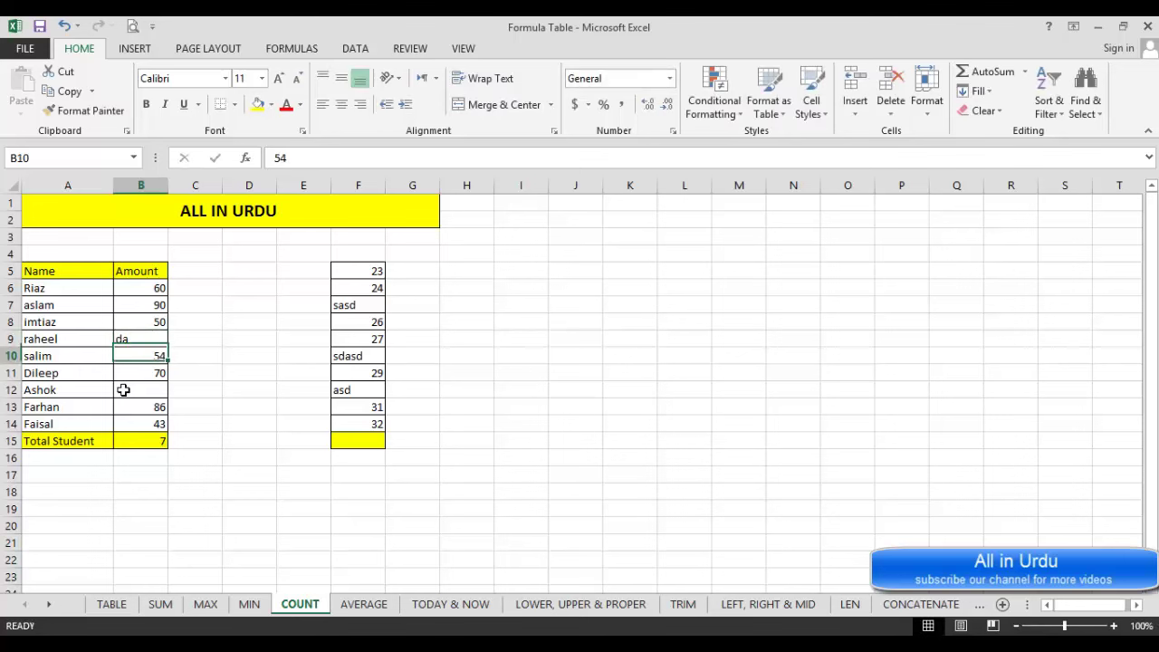
pyautogui.write('sss')
pyautogui.press('Return')
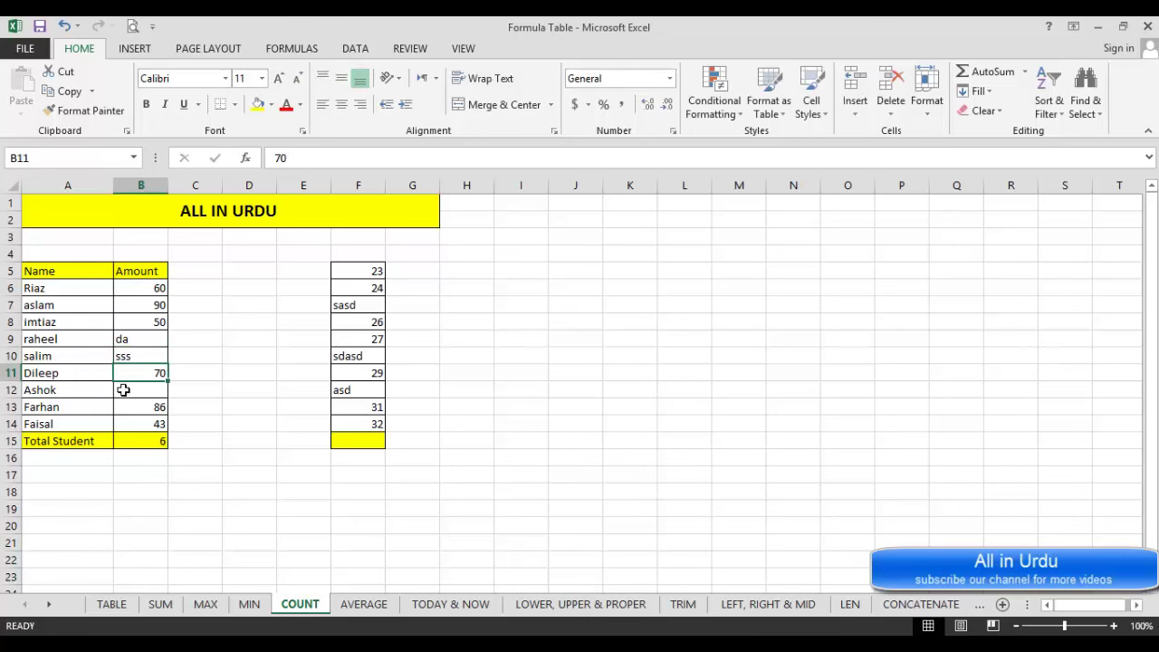
# Enter =COUNT(F4:F14) in F15 to count the second column's numbers (7), then open the AVERAGE sheet.
pyautogui.click(360, 440)
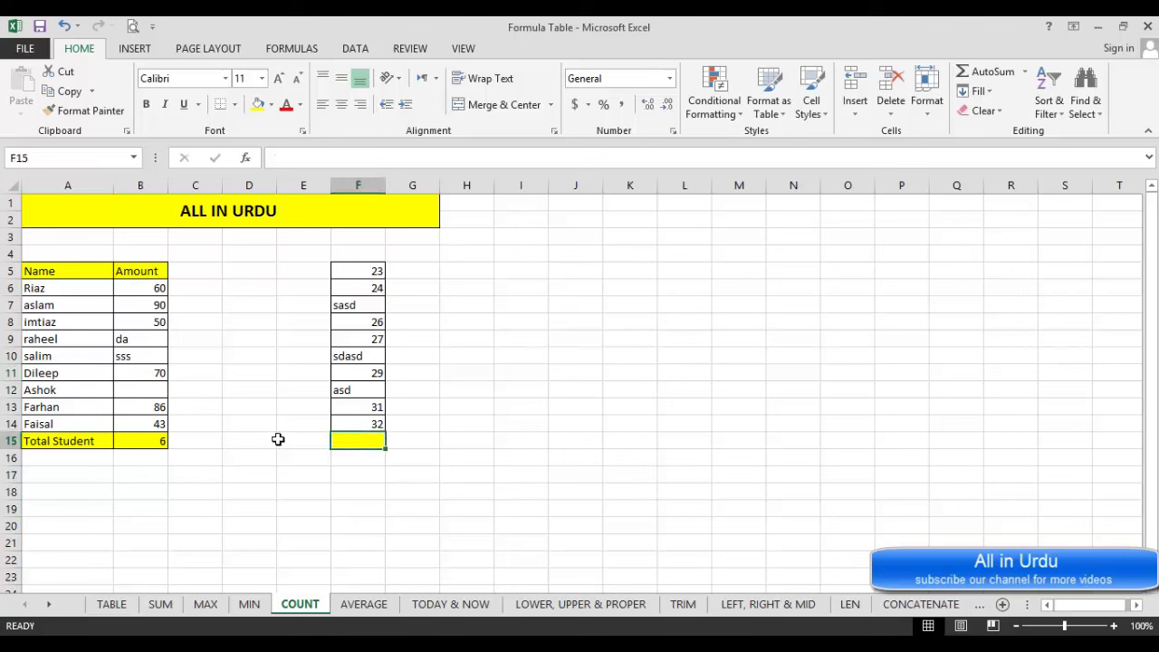
pyautogui.write('=c')
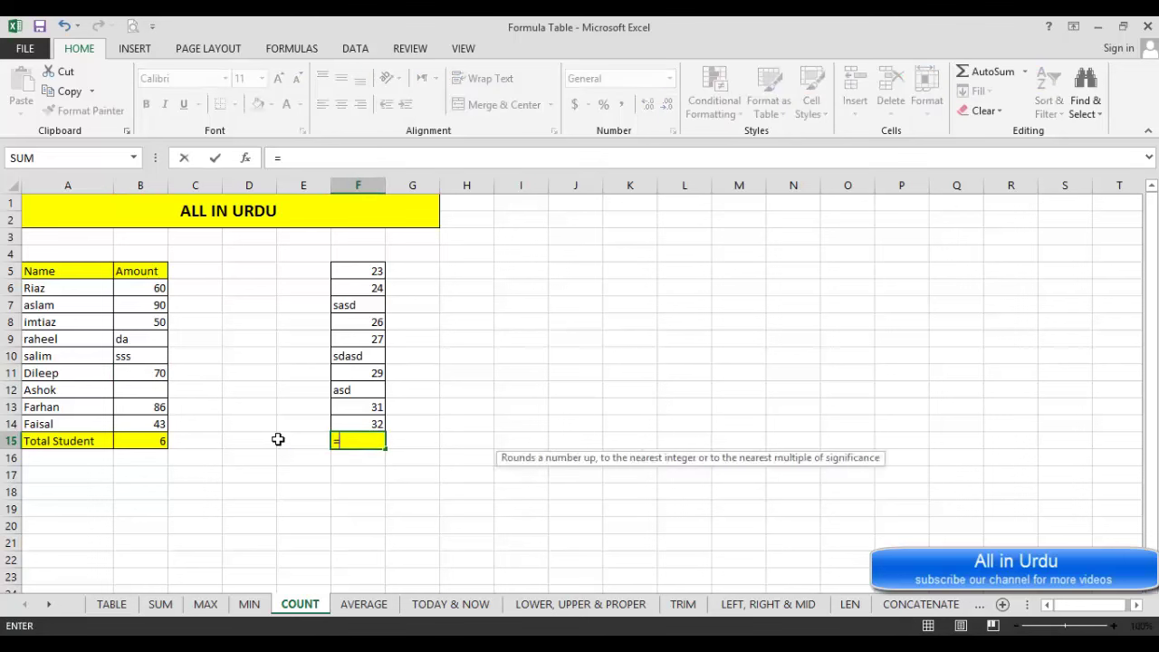
pyautogui.write('ount(')
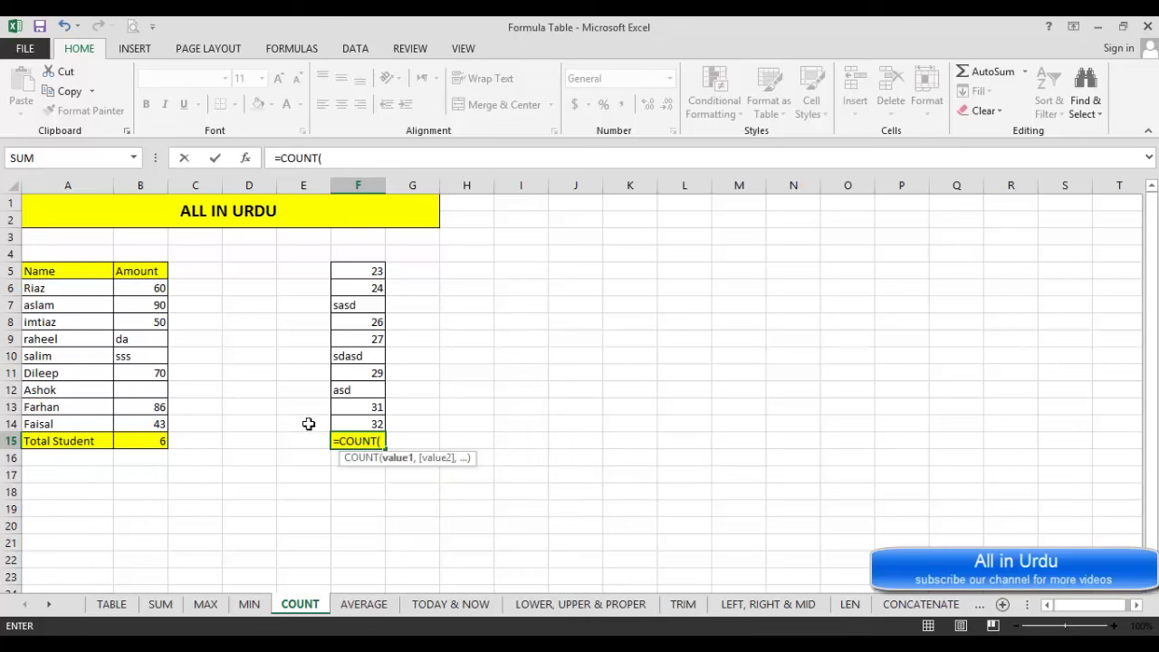
pyautogui.moveTo(352, 419); pyautogui.dragTo(360, 255)
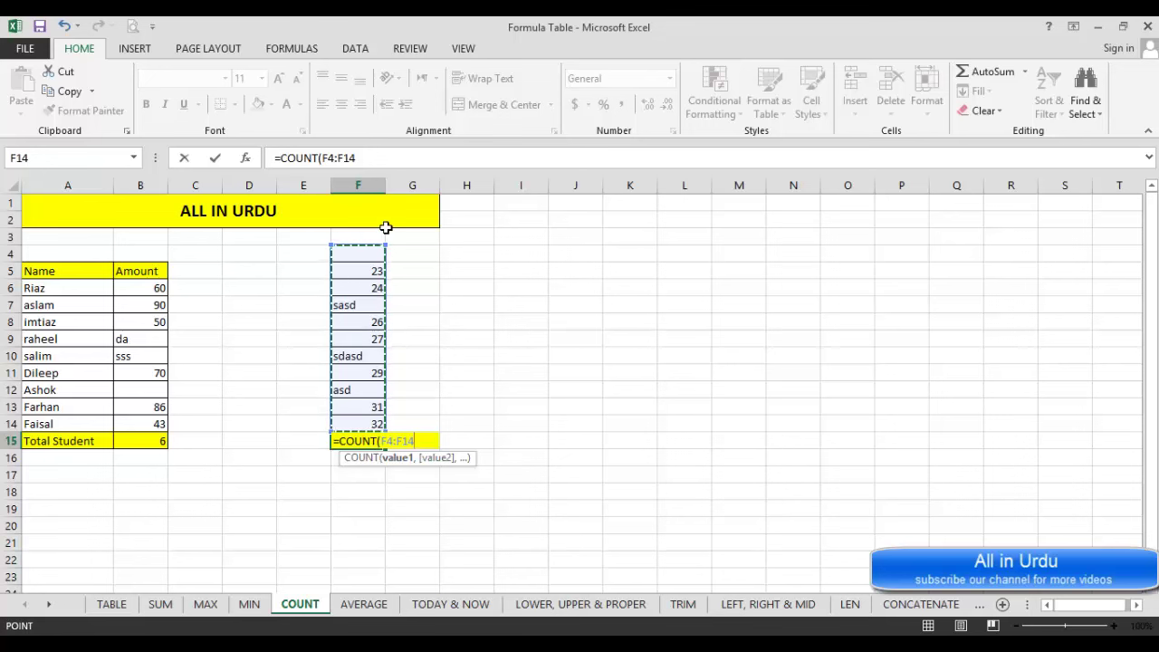
pyautogui.write(')')
pyautogui.press('Return')
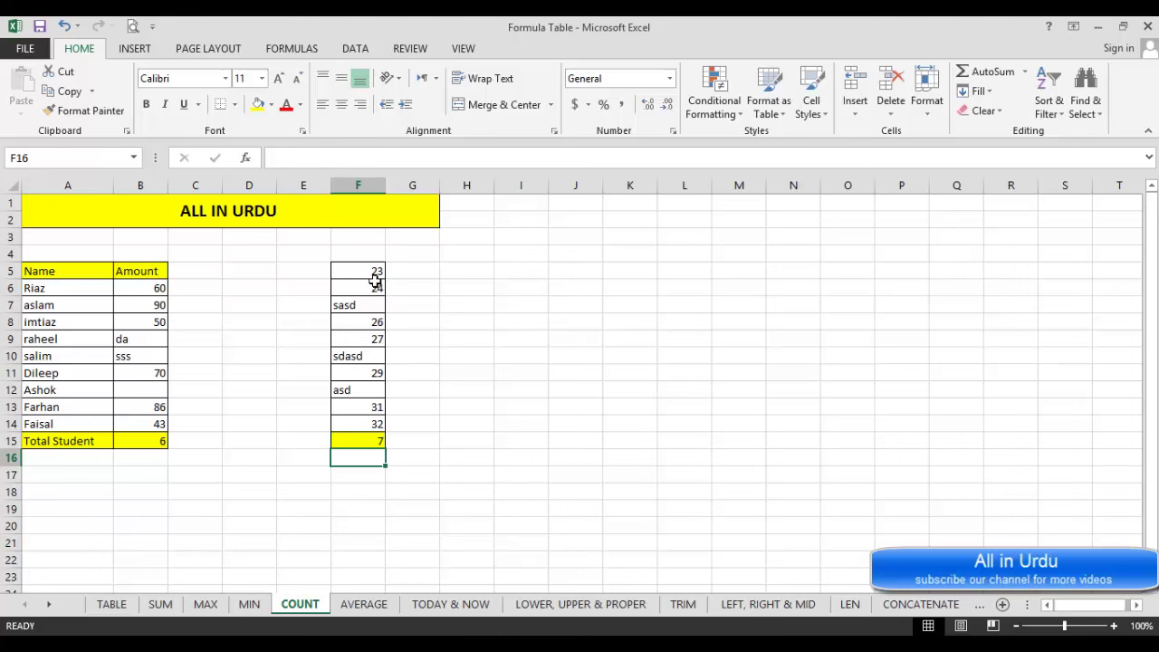
pyautogui.click(371, 605)
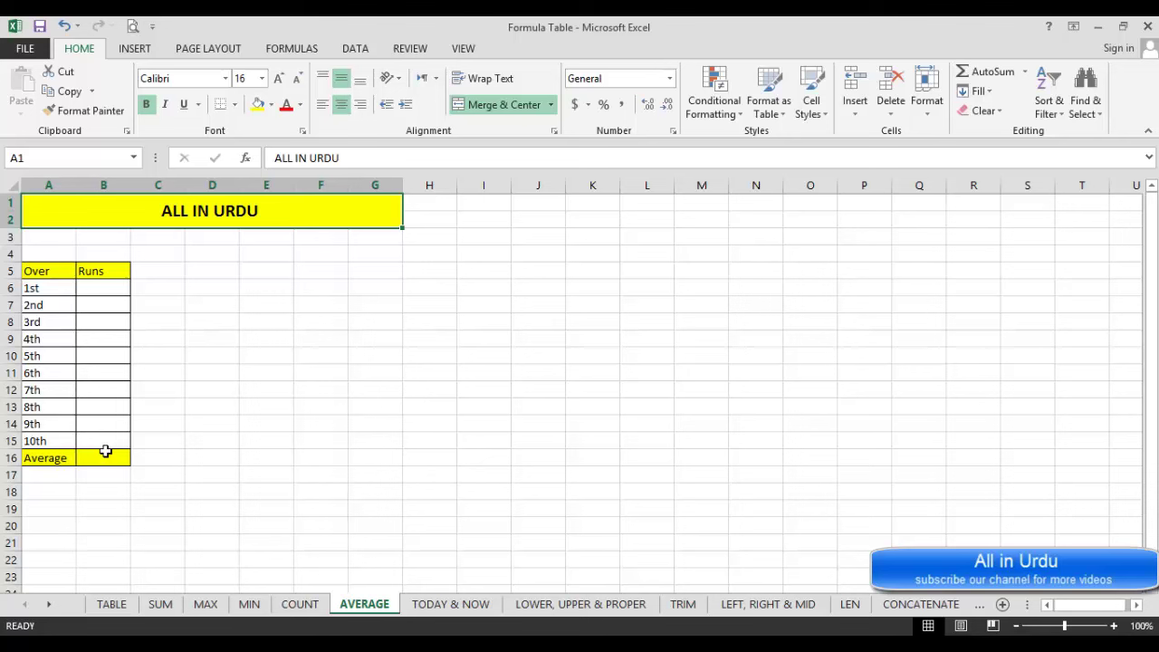
# Enter runs 5, 6, 7, 4 and 3 for overs one to five in B6:B10.
pyautogui.click(97, 288)
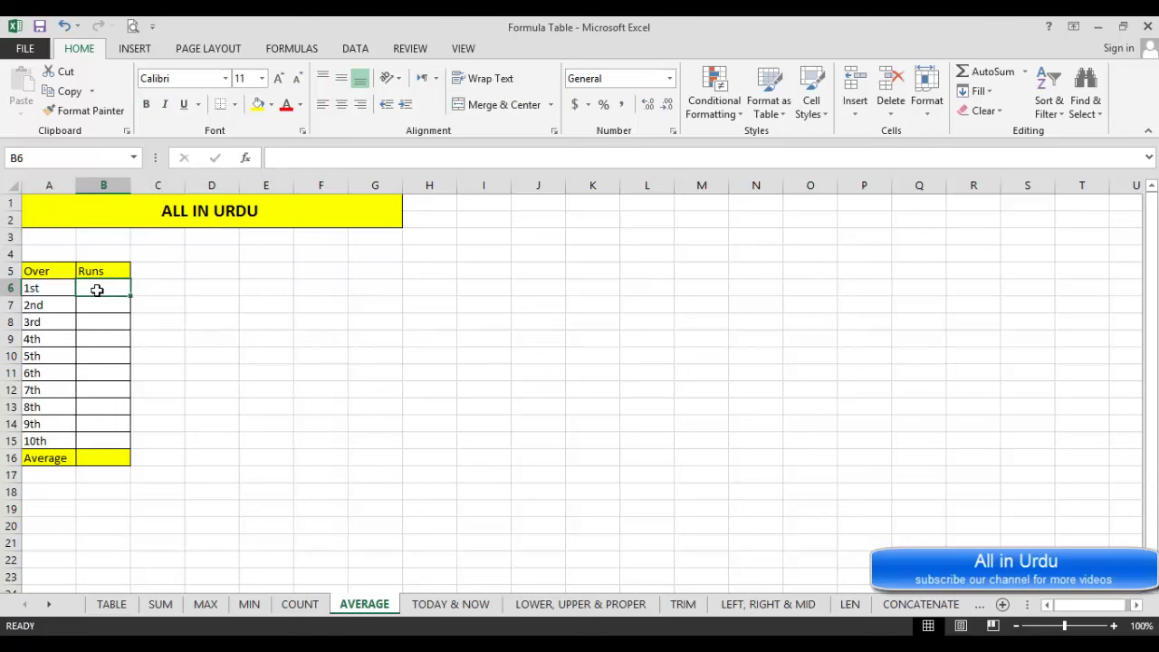
pyautogui.write('5')
pyautogui.press('Return')
pyautogui.write('6')
pyautogui.press('Return')
pyautogui.write('7')
pyautogui.press('Return')
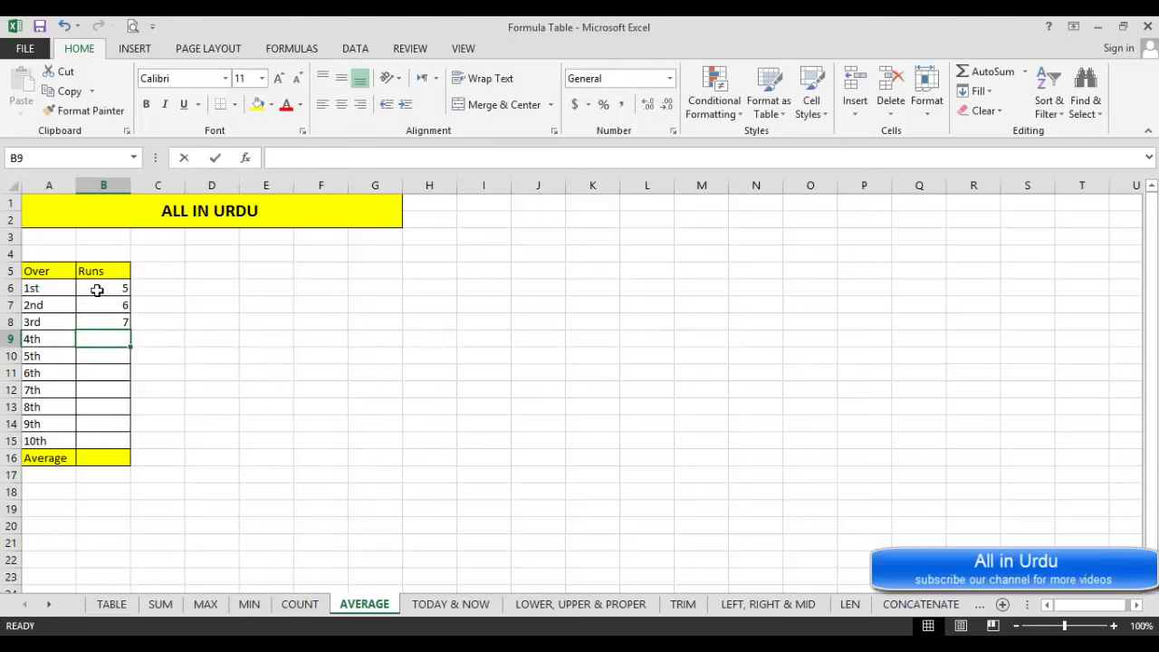
pyautogui.write('4')
pyautogui.press('Return')
pyautogui.write('3')
pyautogui.press('Return')
# Enter runs 7, 9, 12, 4 and 3 for overs six to ten in B11:B15.
pyautogui.write('7')
pyautogui.press('Return')
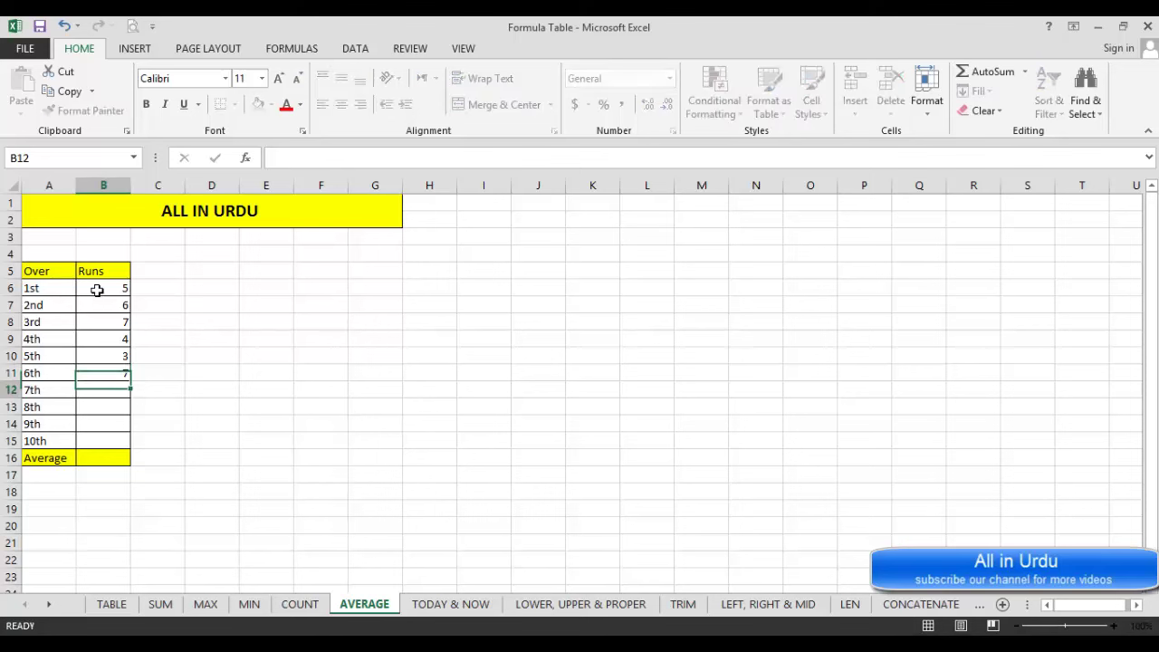
pyautogui.write('9')
pyautogui.press('Return')
pyautogui.write('12')
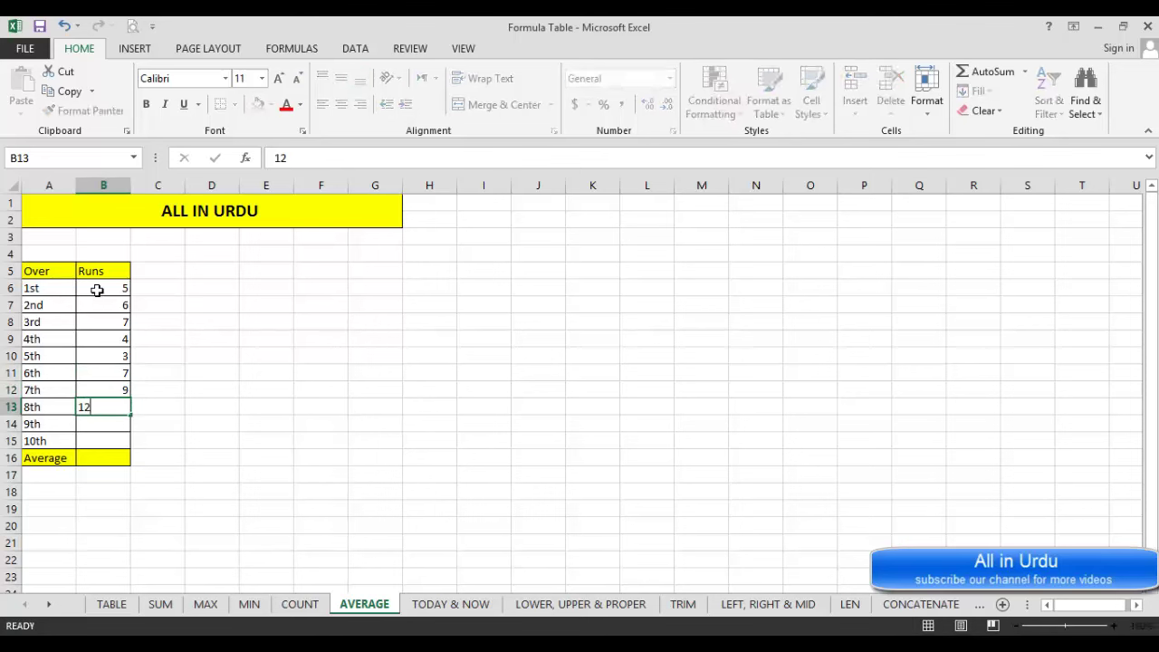
pyautogui.press('Return')
pyautogui.write('4')
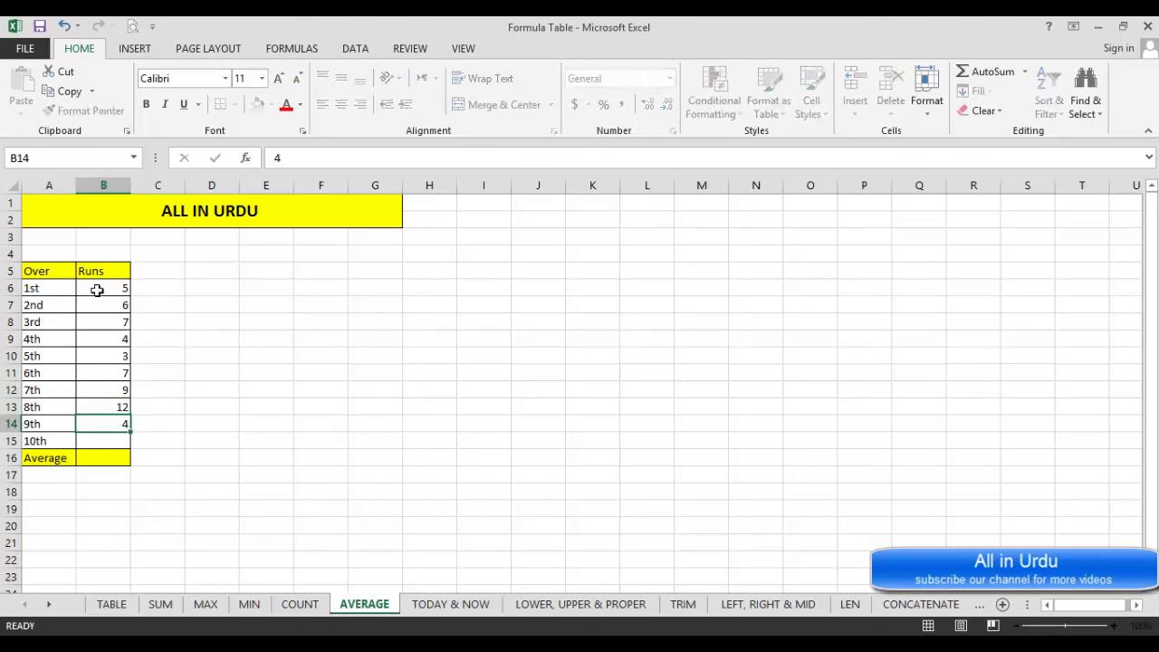
pyautogui.press('Return')
pyautogui.write('3')
pyautogui.press('Return')
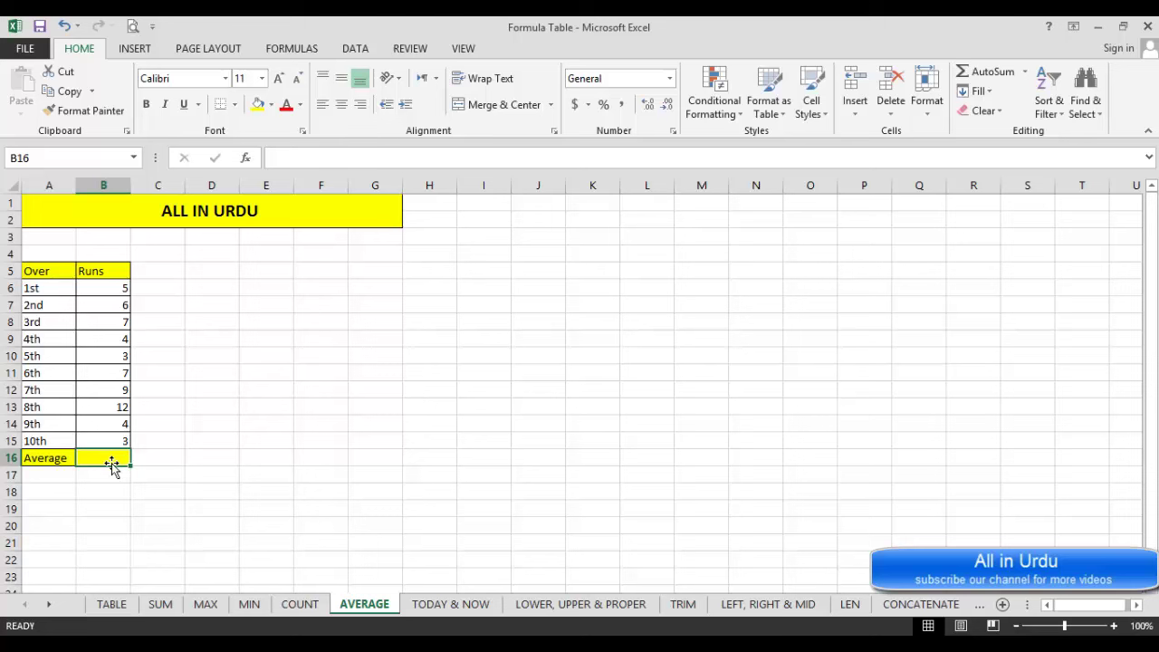
# Enter =AVERAGE(B6:B15) in B16, giving an average of 6 runs per over.
pyautogui.write('=a')
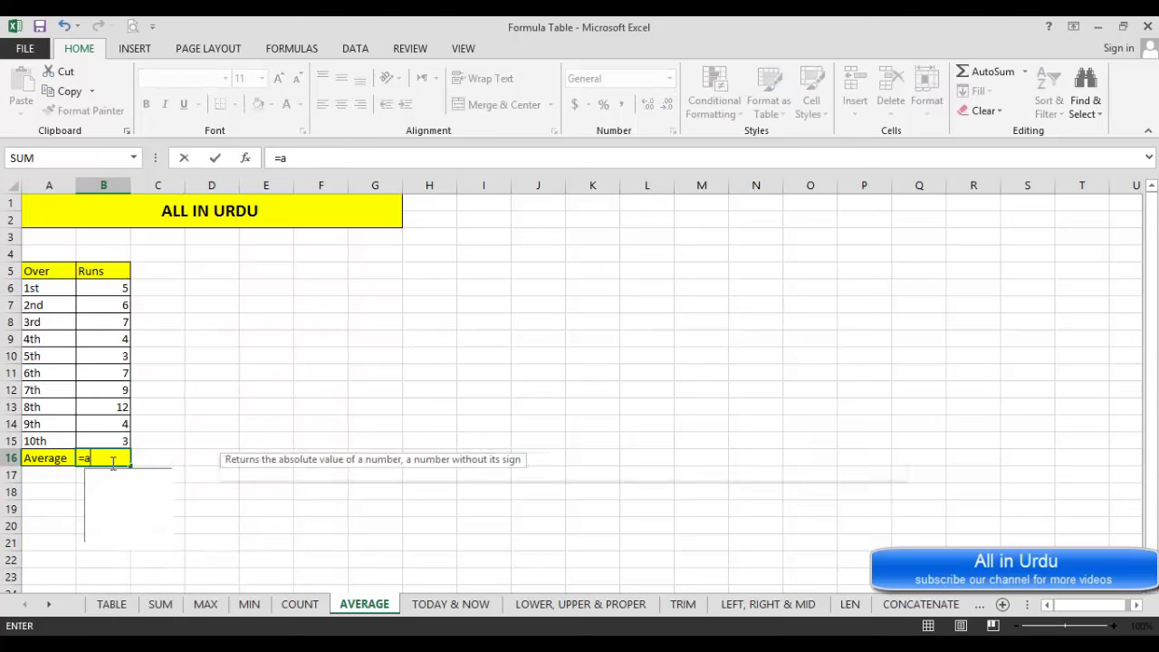
pyautogui.write('ver')
pyautogui.write('e')
pyautogui.press('Tab')
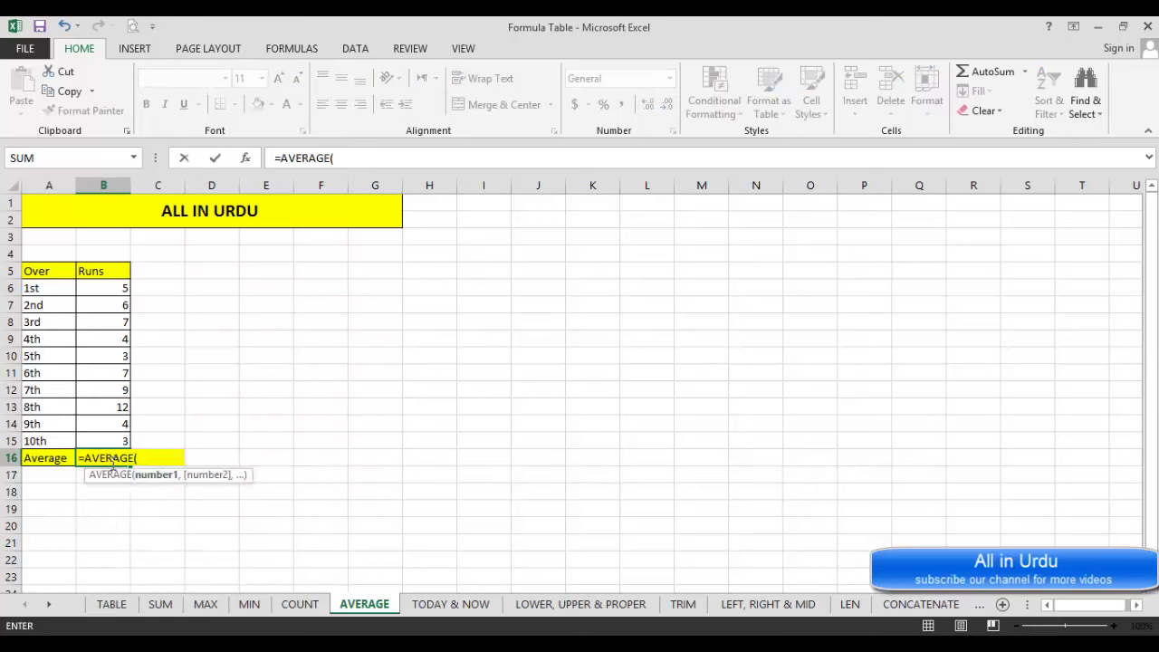
pyautogui.moveTo(111, 441); pyautogui.dragTo(109, 286)
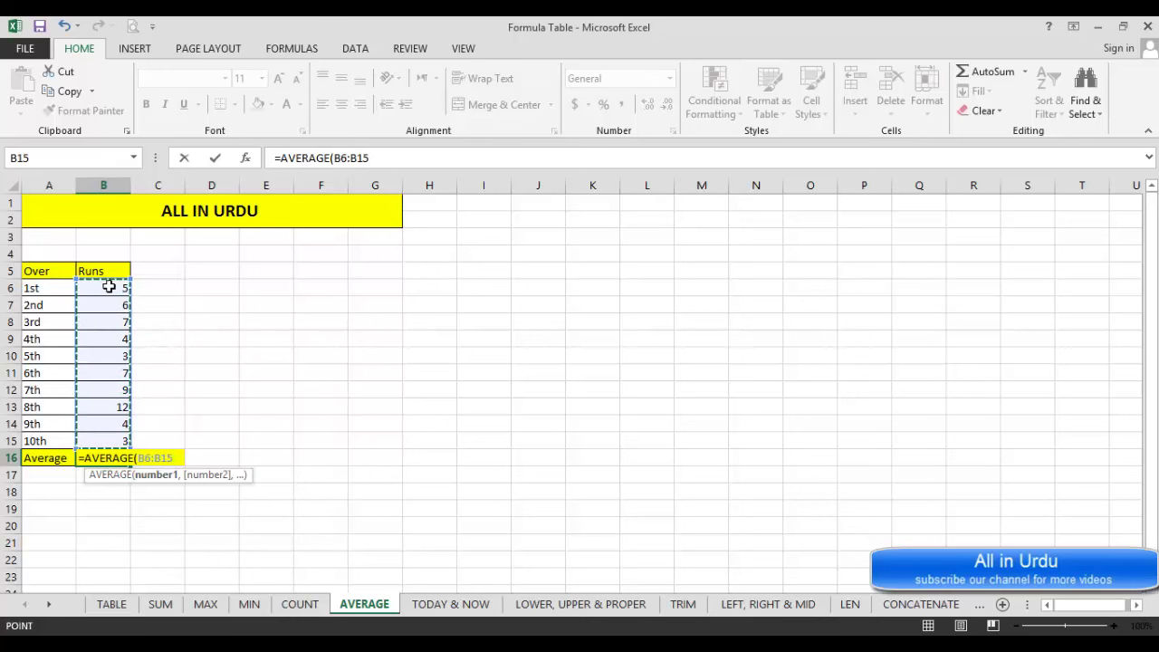
pyautogui.write(')')
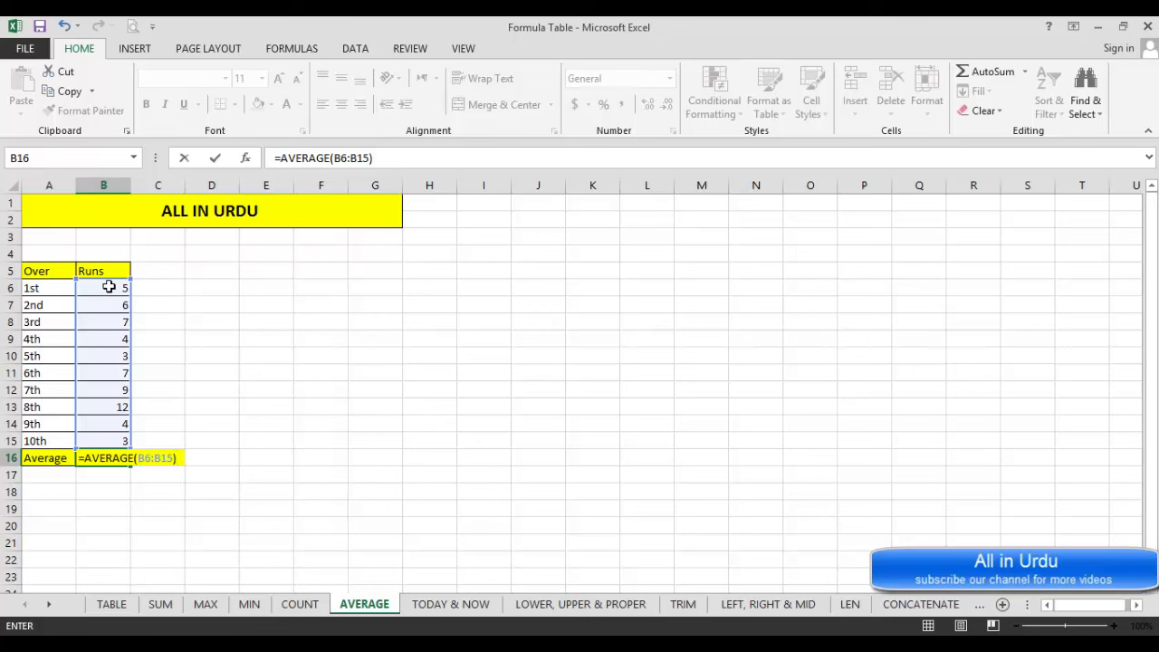
pyautogui.press('Return')
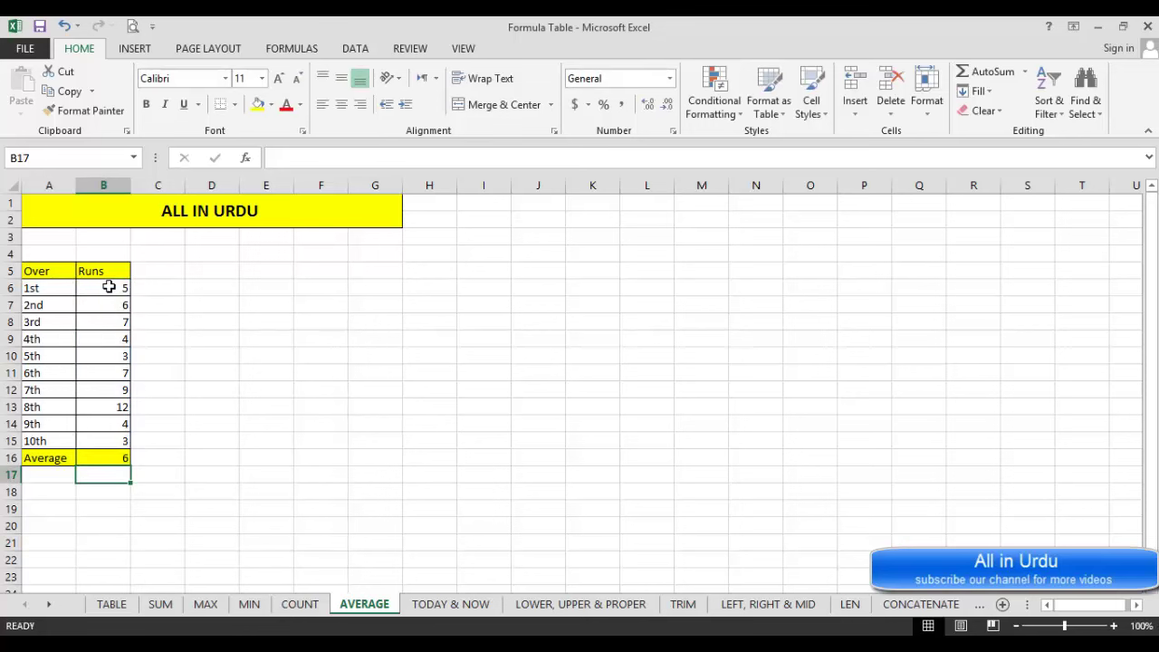
# On the TODAY & NOW sheet, enter =TODAY() in A8 to display 2/8/2017.
pyautogui.click(460, 607)
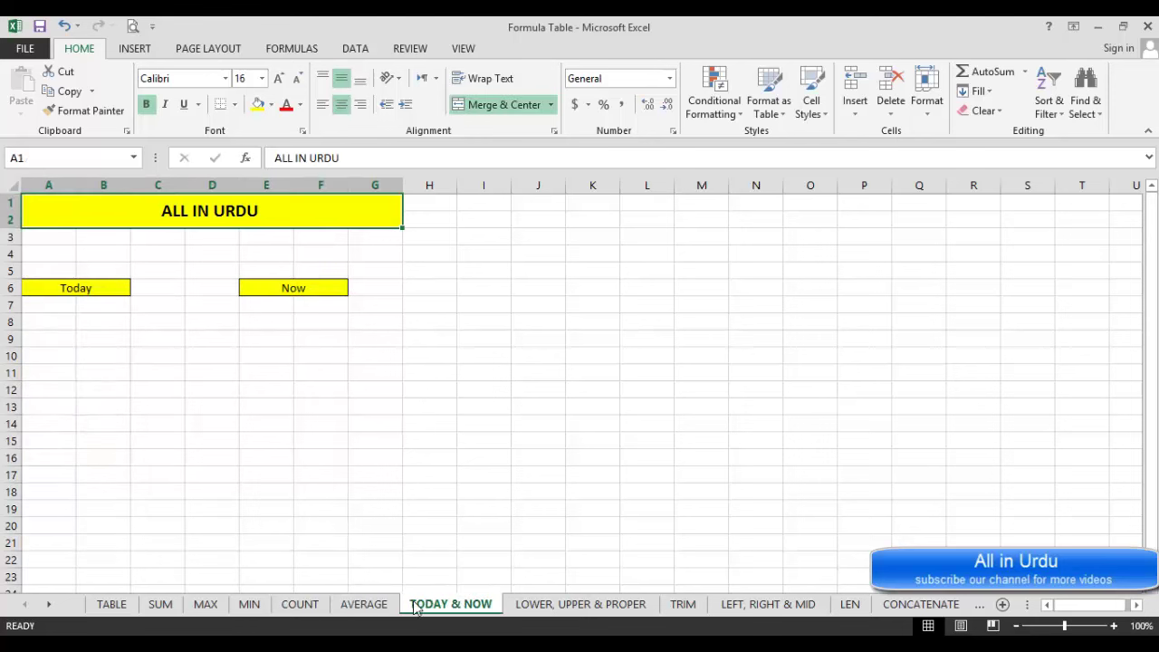
pyautogui.click(56, 325)
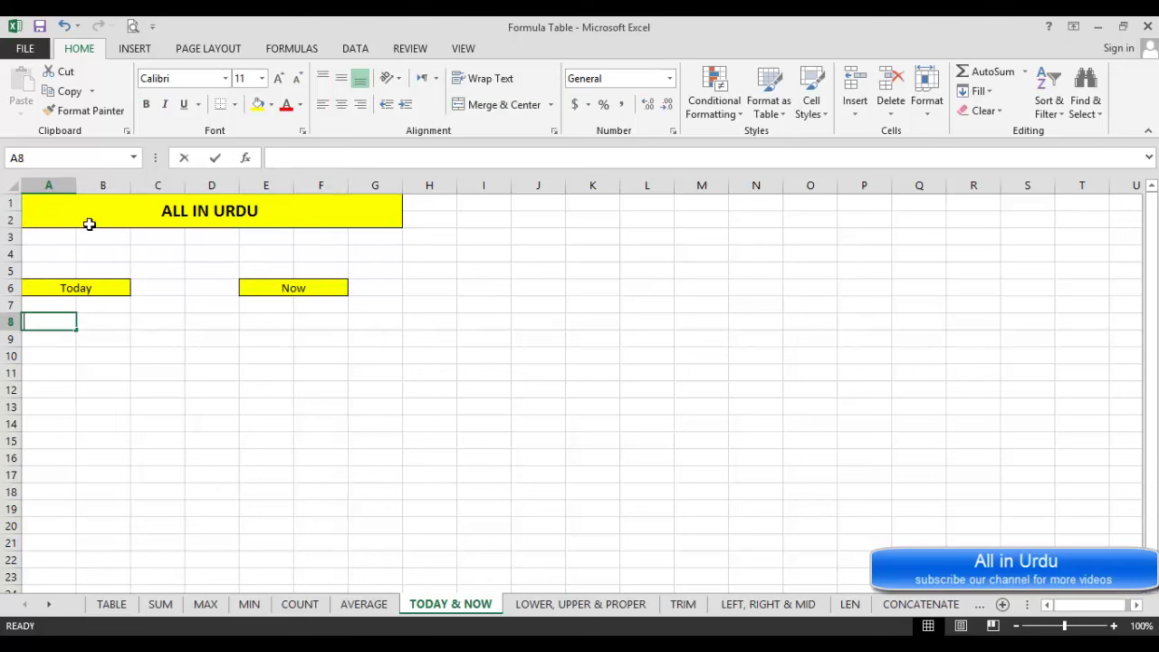
pyautogui.write('=')
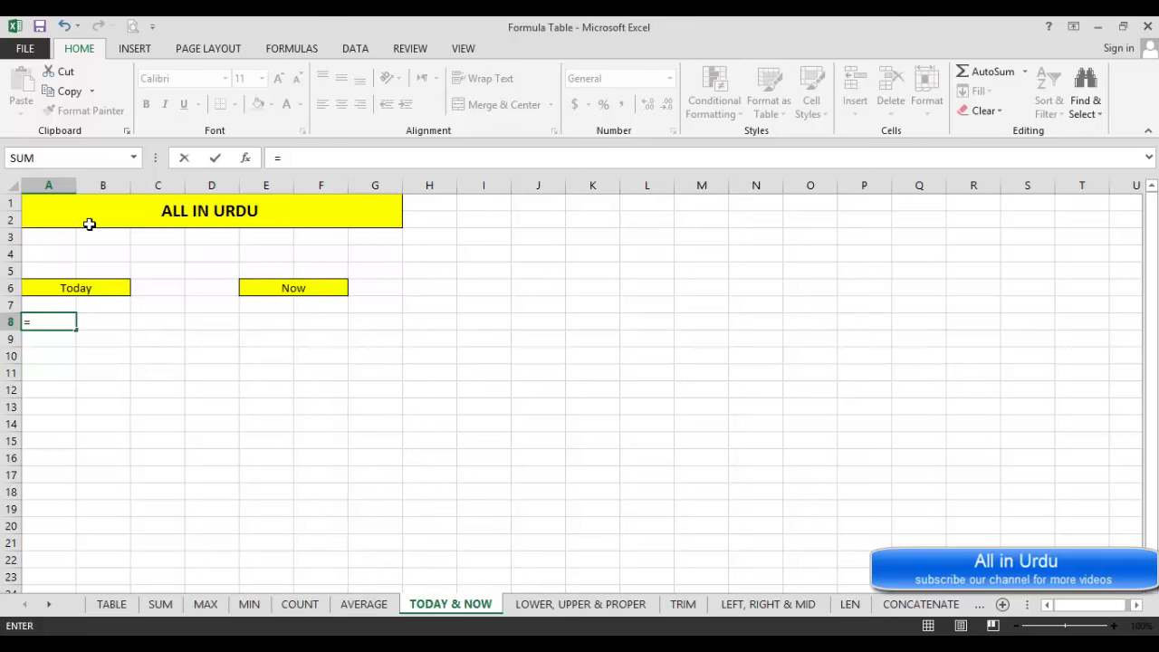
pyautogui.write('today(')
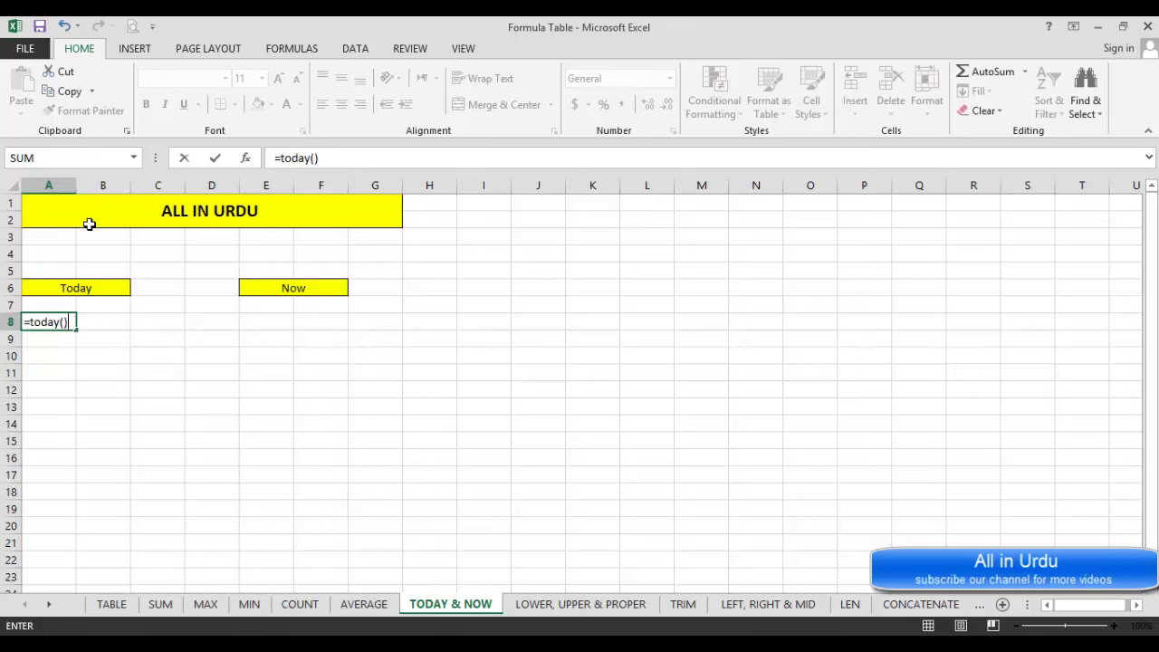
pyautogui.press('Return')
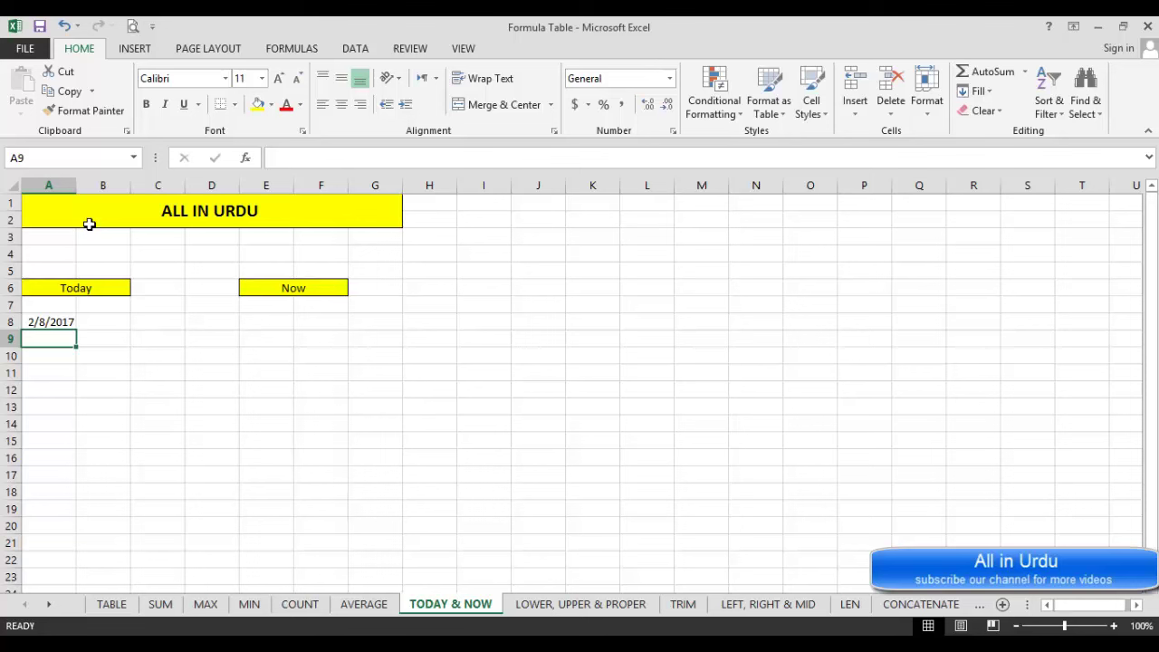
pyautogui.click(288, 323)
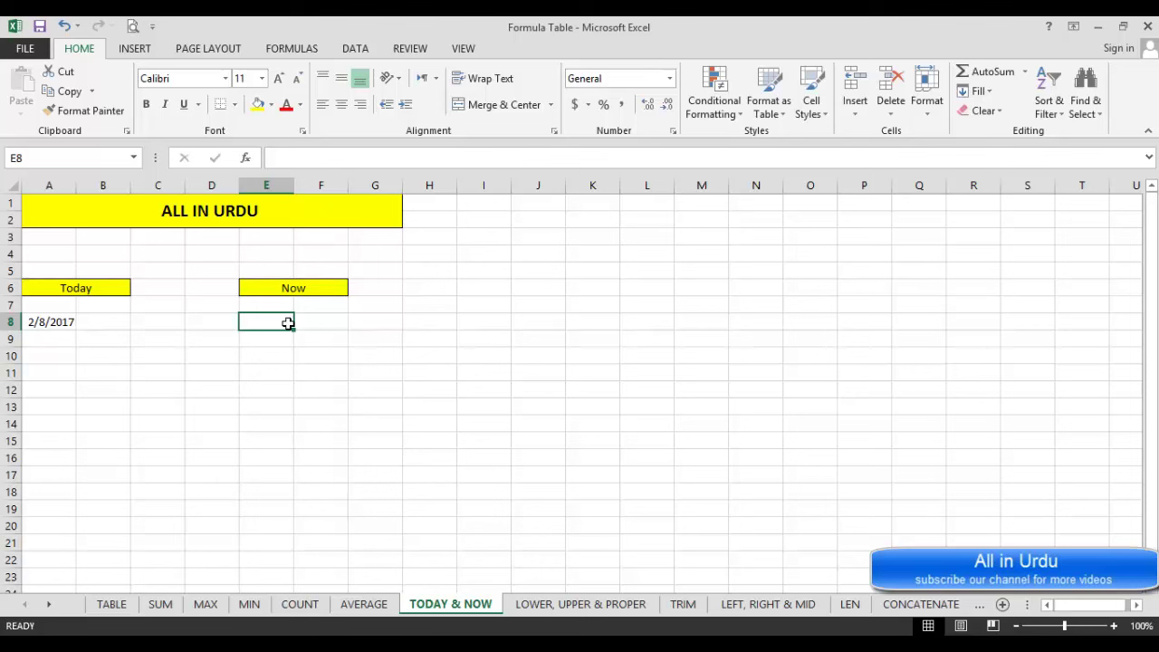
# Enter =NOW() in E8 to display the current date and time, 2/8/2017 12:48.
pyautogui.write('=no')
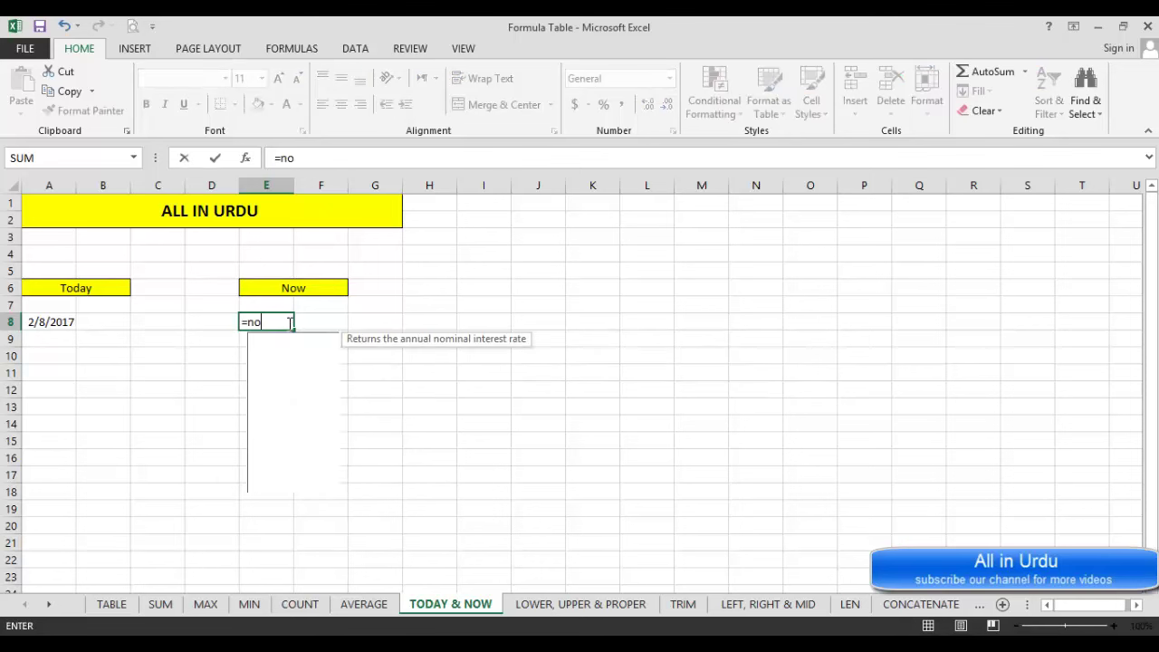
pyautogui.write('w(')
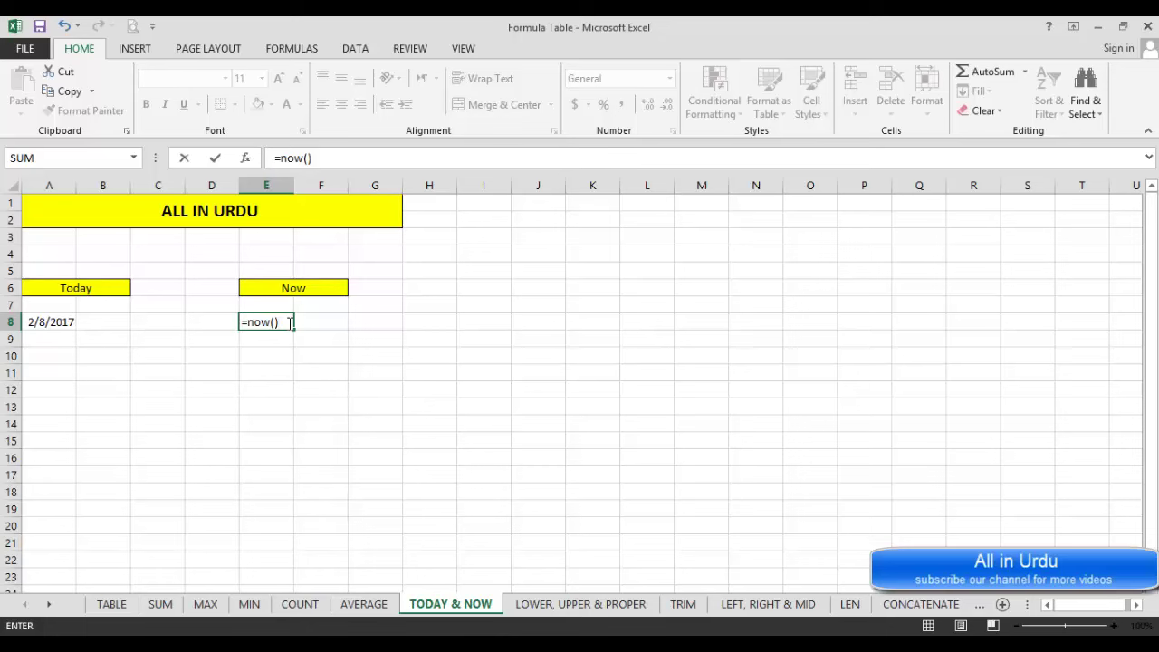
pyautogui.press('Return')
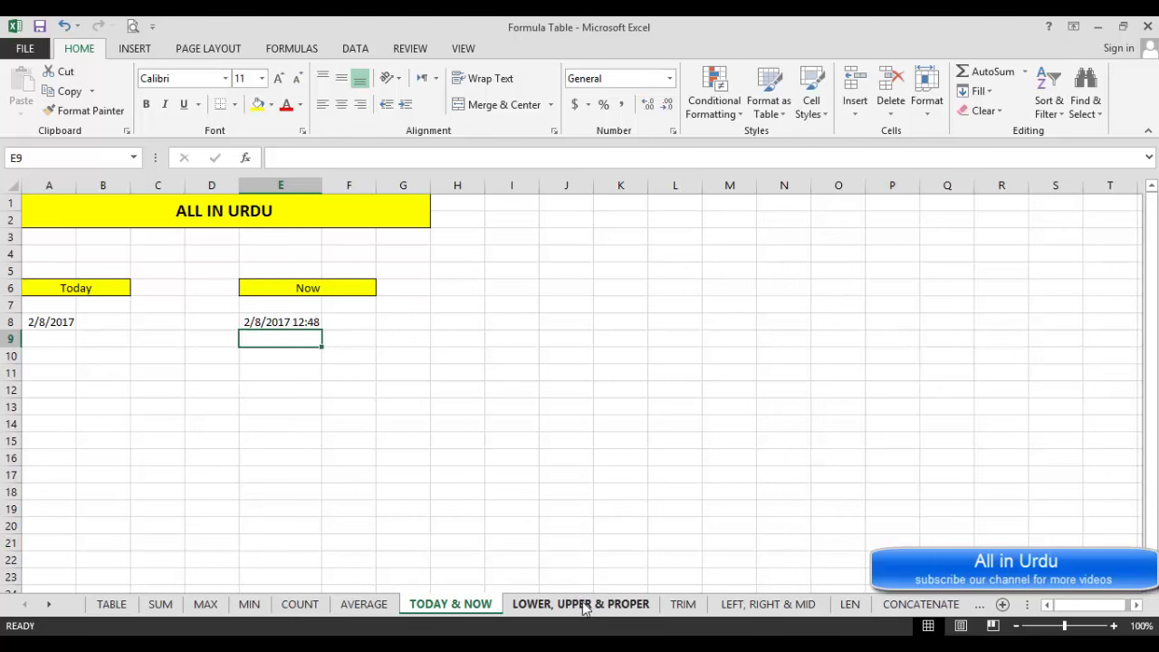
# On the LOWER, UPPER & PROPER sheet, enter =LOWER(A7) in B7 and fill it down the Lower table.
pyautogui.click(622, 607)
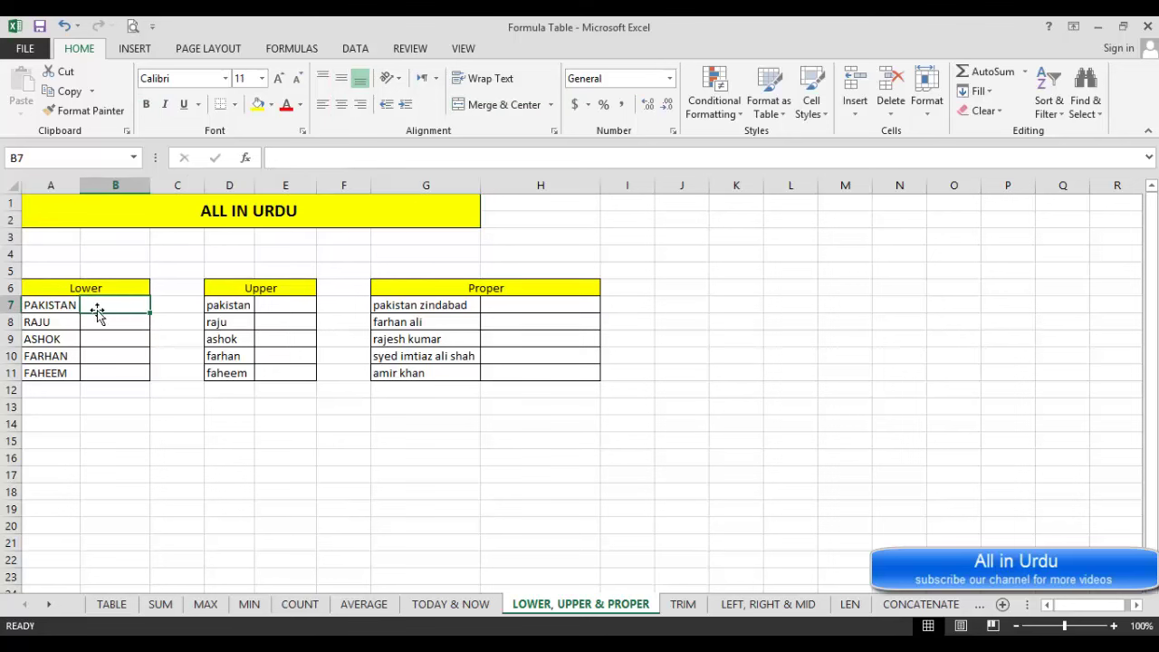
pyautogui.click(60, 306)
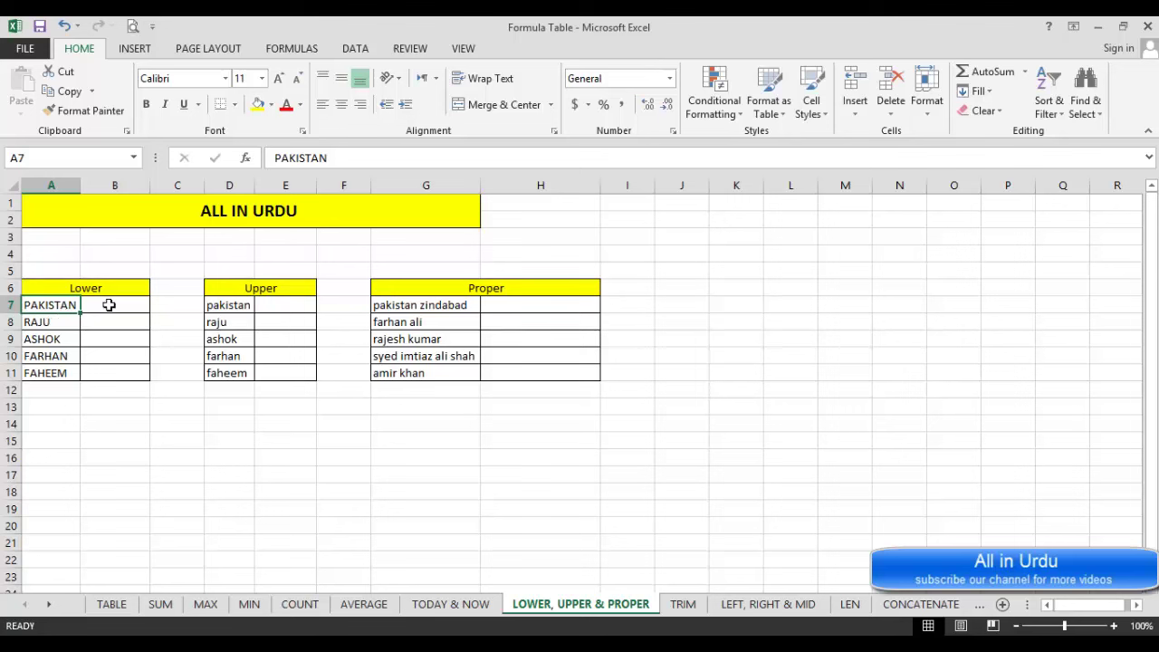
pyautogui.click(124, 304)
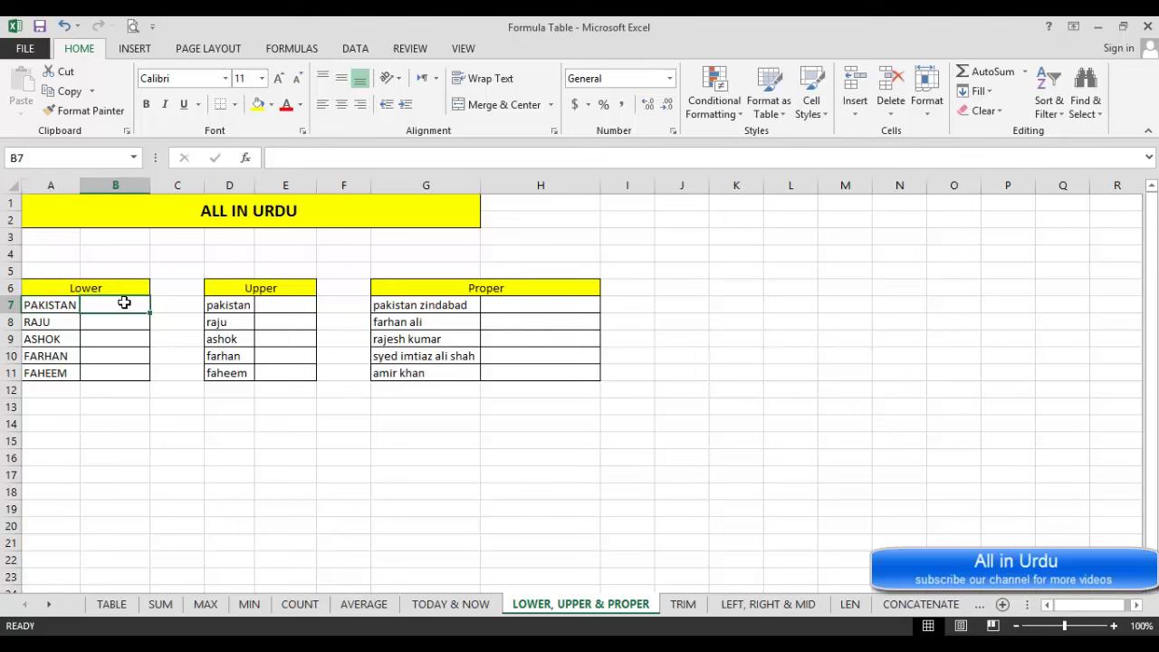
pyautogui.click(45, 303)
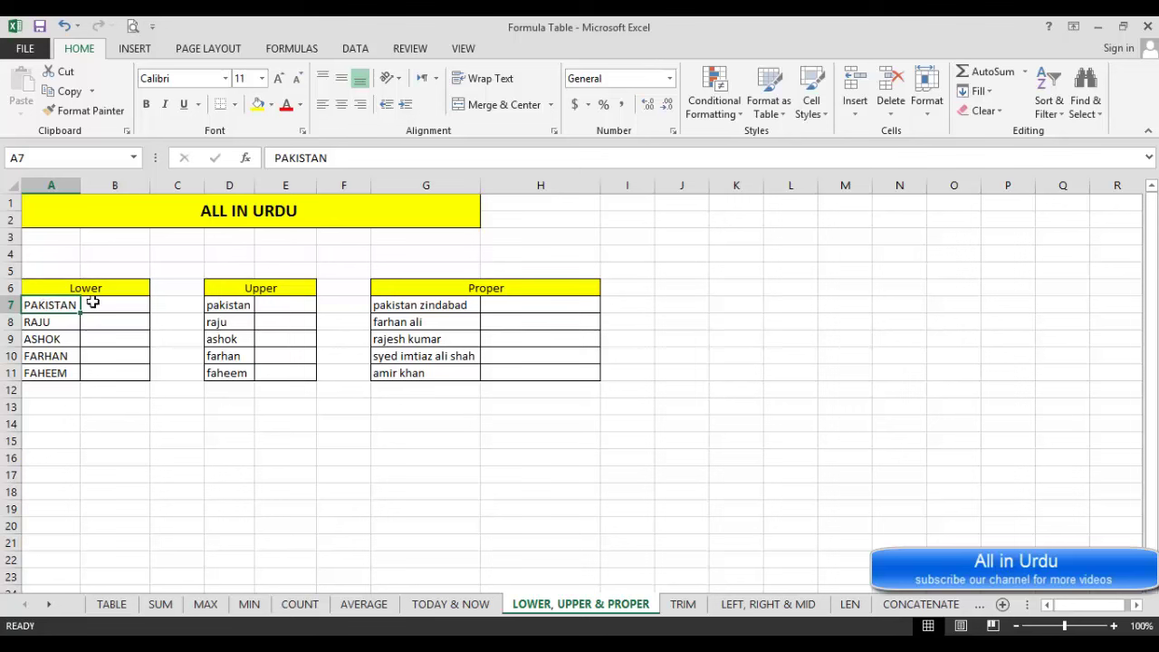
pyautogui.click(120, 306)
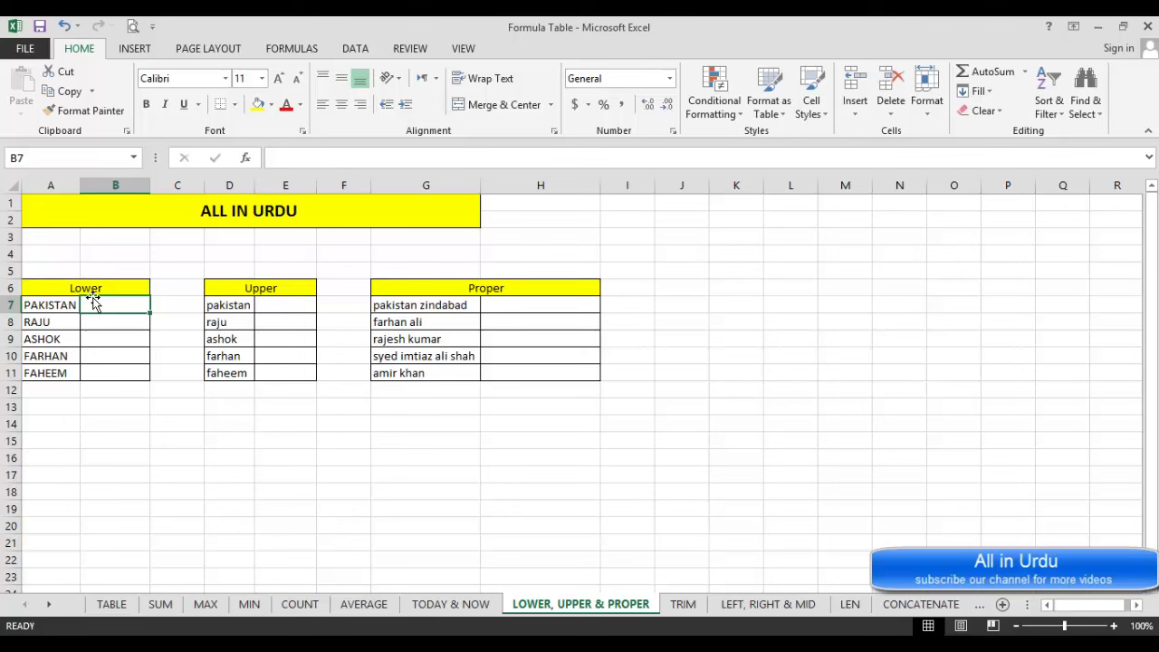
pyautogui.write('=')
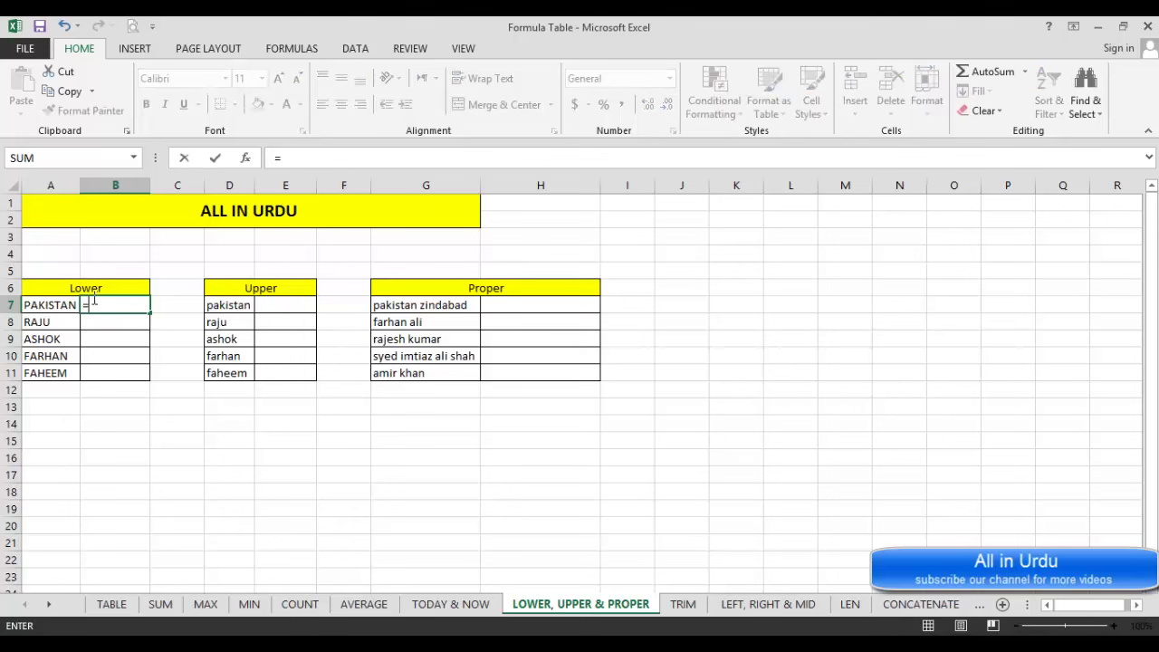
pyautogui.write('lo')
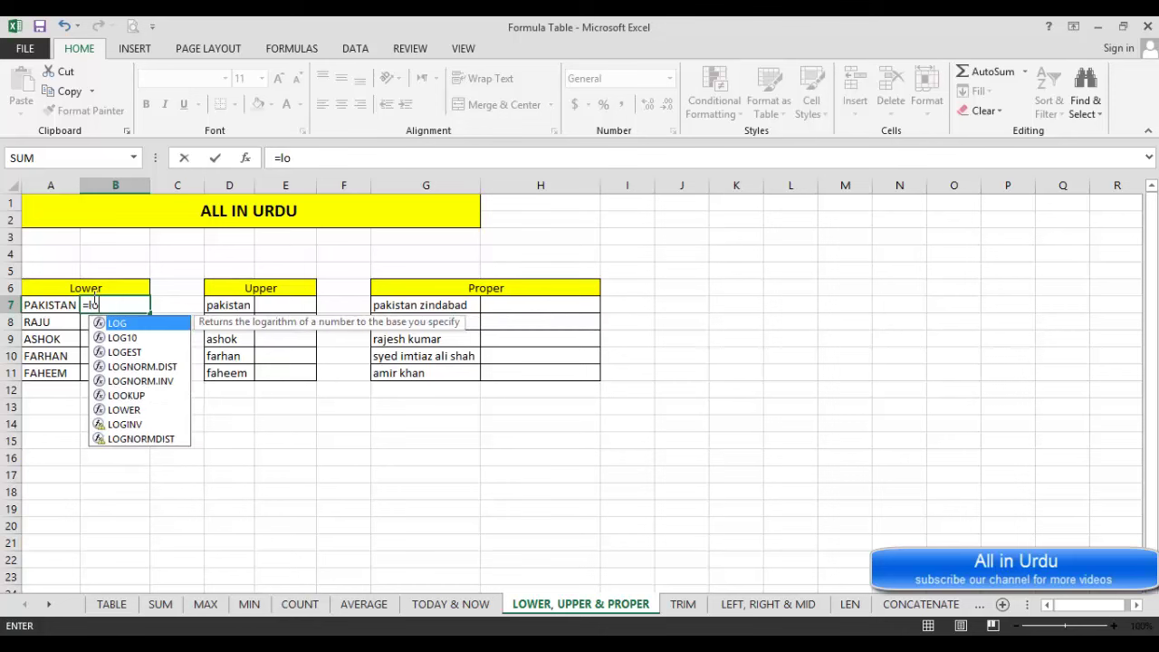
pyautogui.write('wer')
pyautogui.press('Tab')
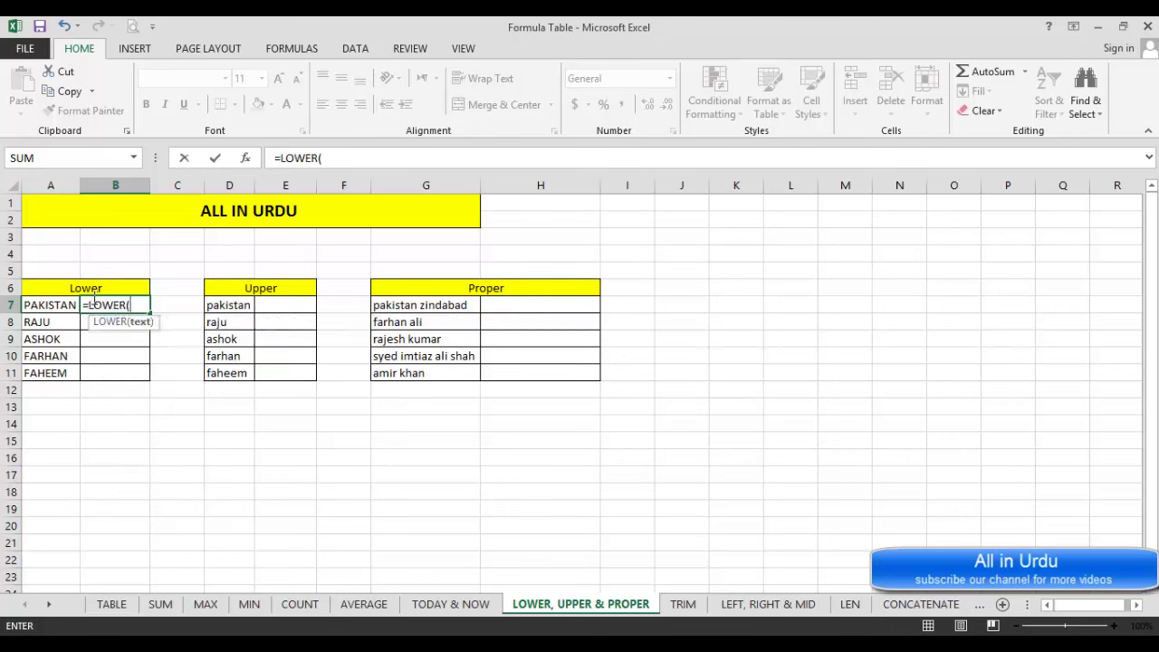
pyautogui.click(40, 305)
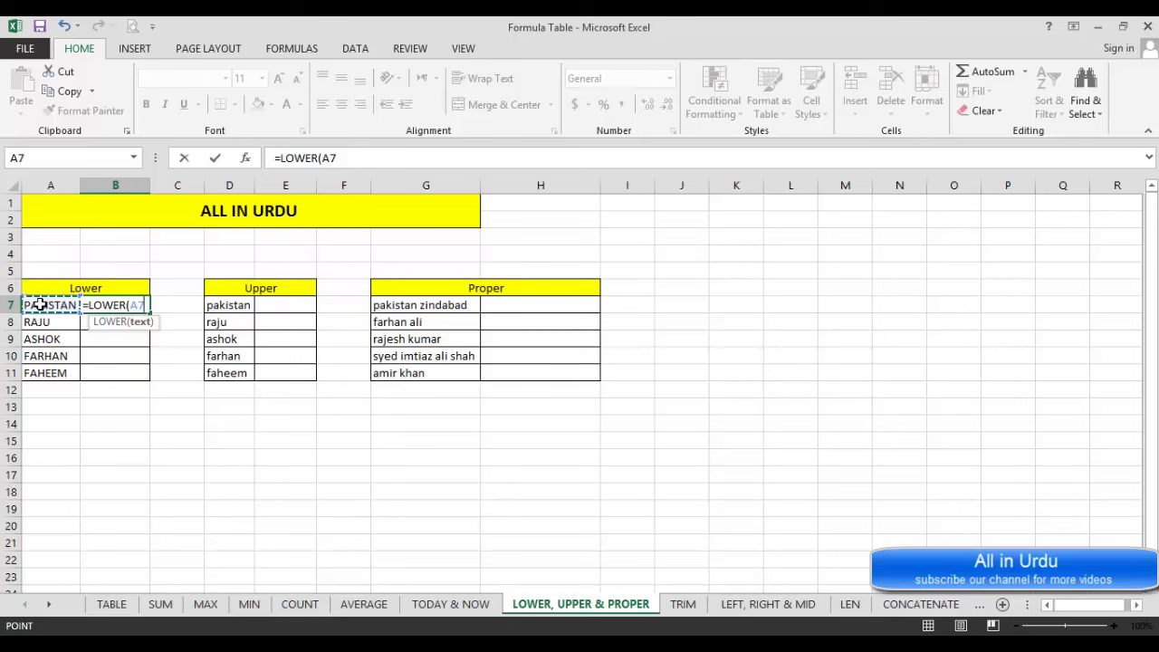
pyautogui.press('Return')
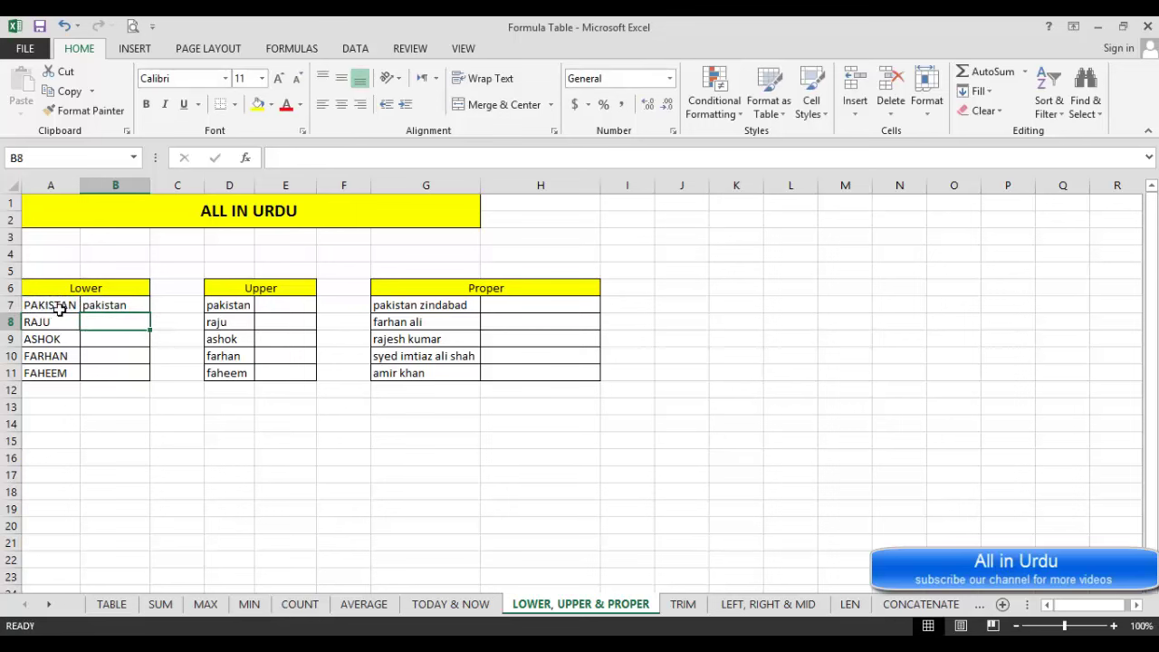
pyautogui.click(109, 304)
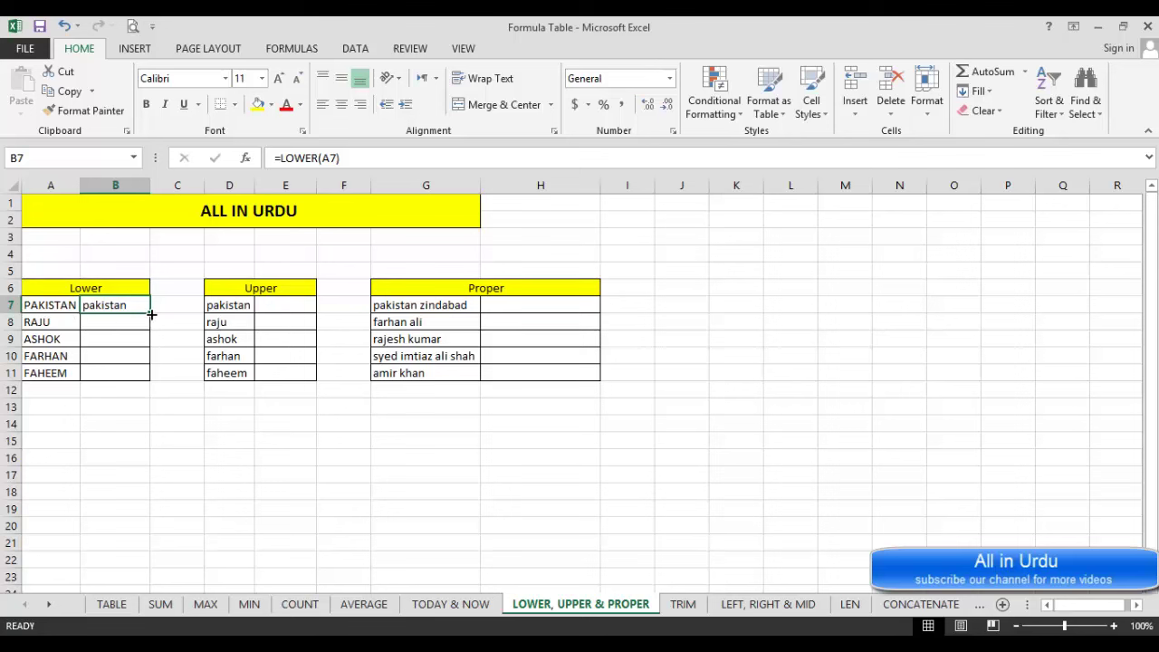
pyautogui.moveTo(151, 315); pyautogui.dragTo(150, 391)
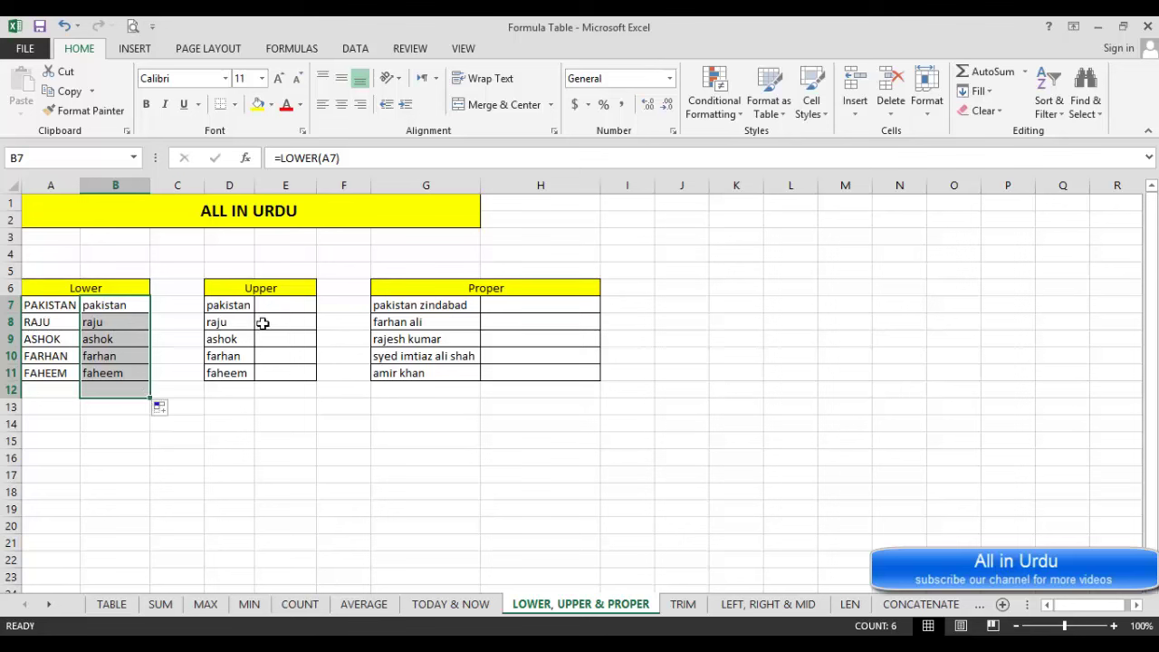
# Enter =UPPER(D7) in E7 and fill it down to E11 for uppercase names.
pyautogui.click(298, 308)
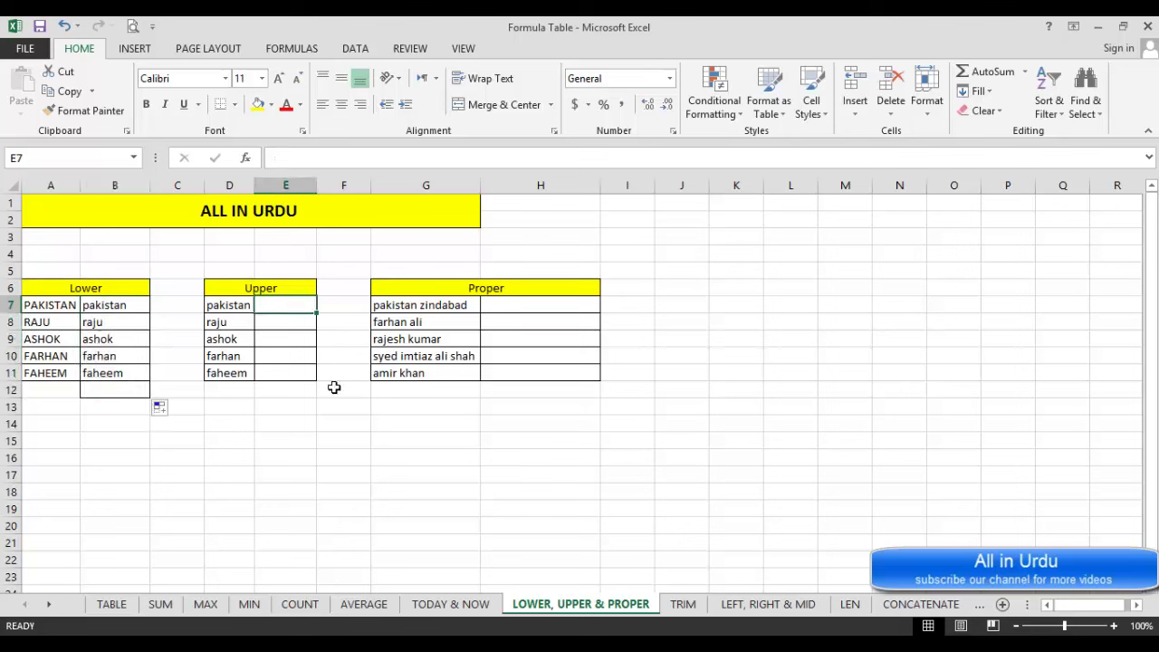
pyautogui.click(242, 306)
pyautogui.click(273, 306)
pyautogui.write('=')
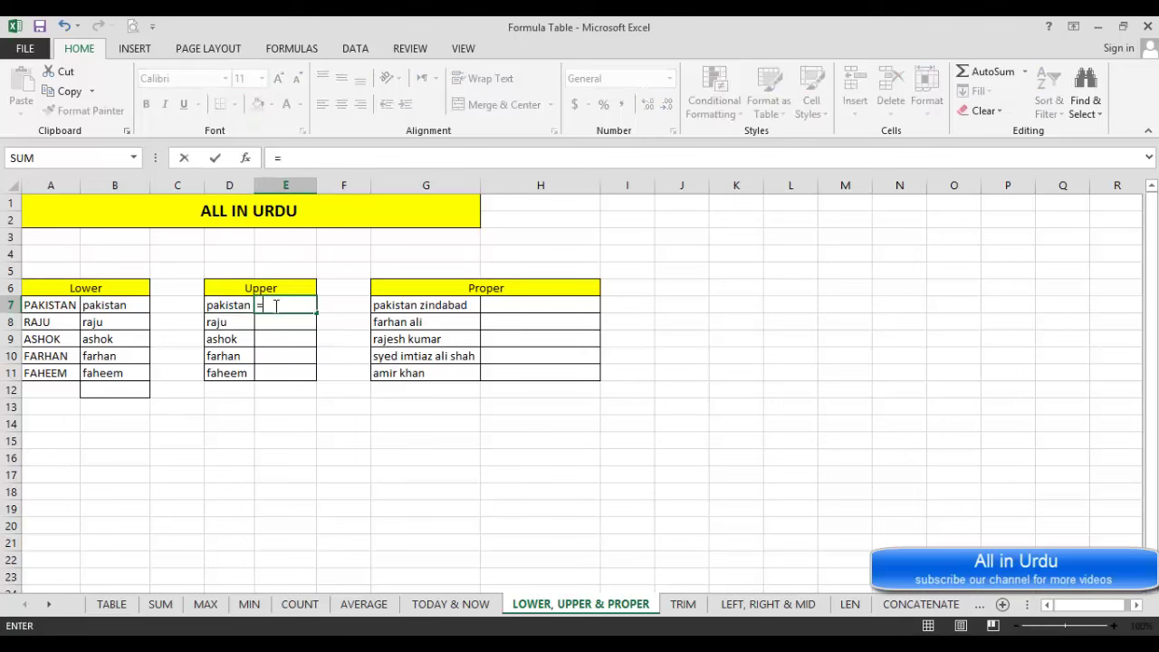
pyautogui.write('upper')
pyautogui.press('Tab')
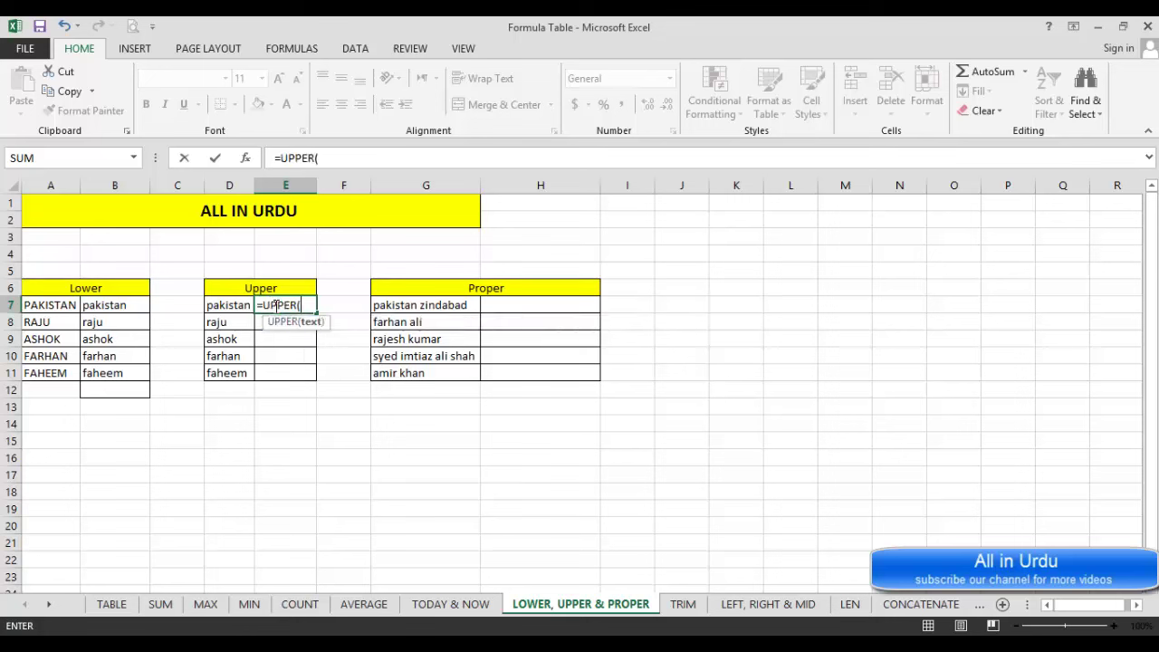
pyautogui.click(234, 306)
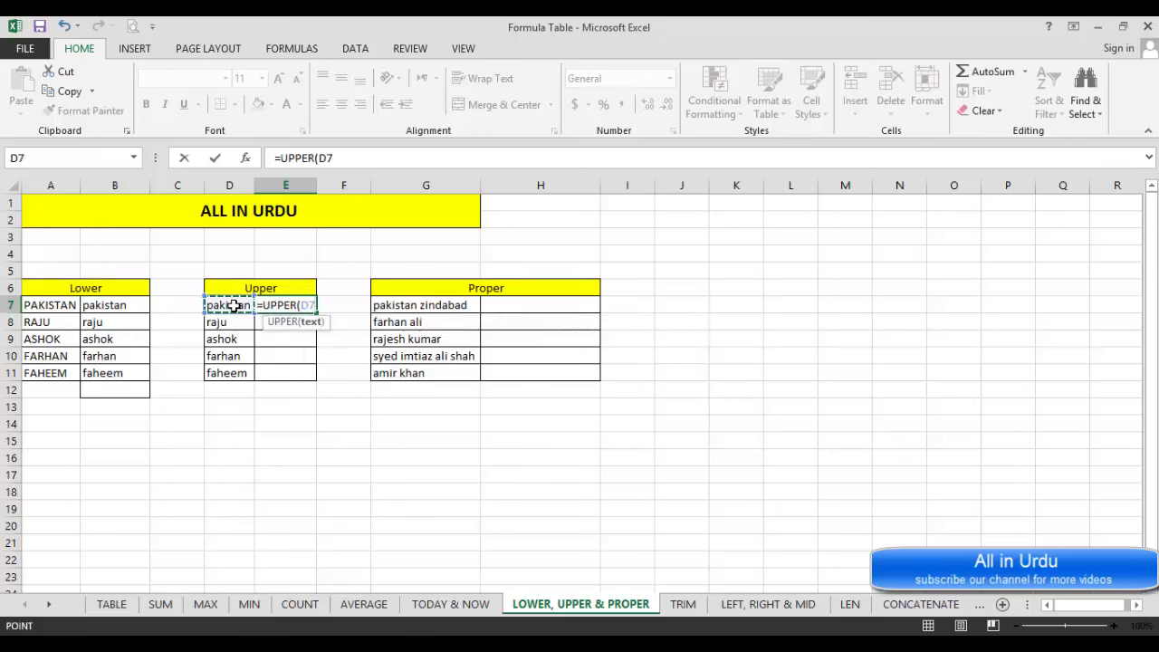
pyautogui.write(')')
pyautogui.press('Return')
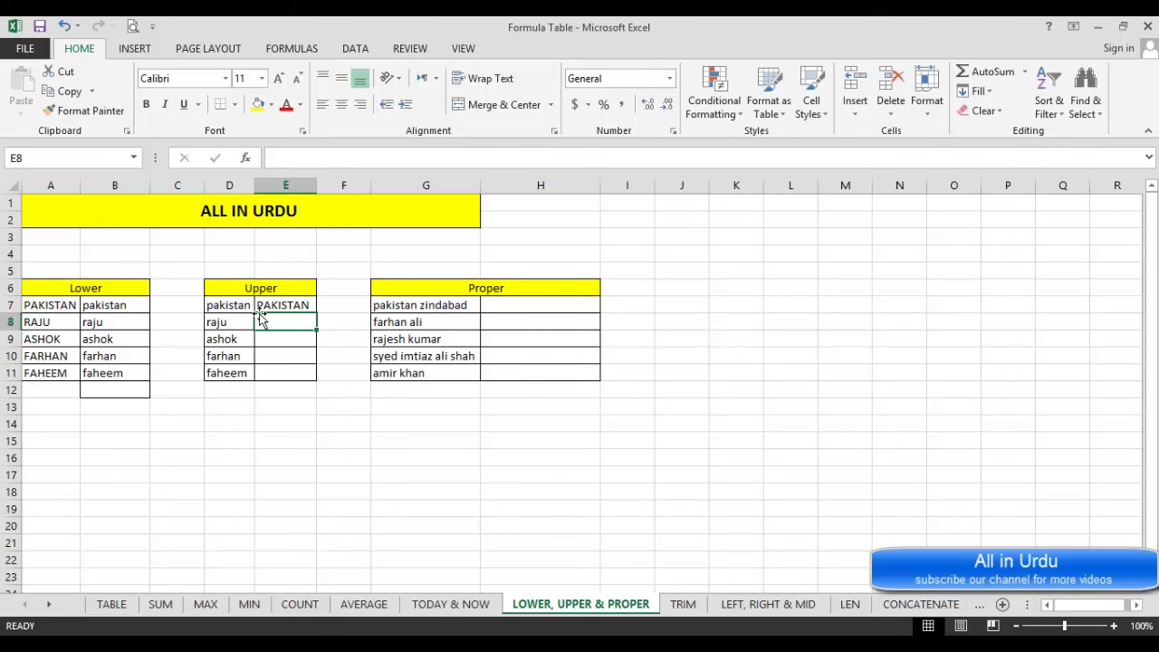
pyautogui.click(278, 305)
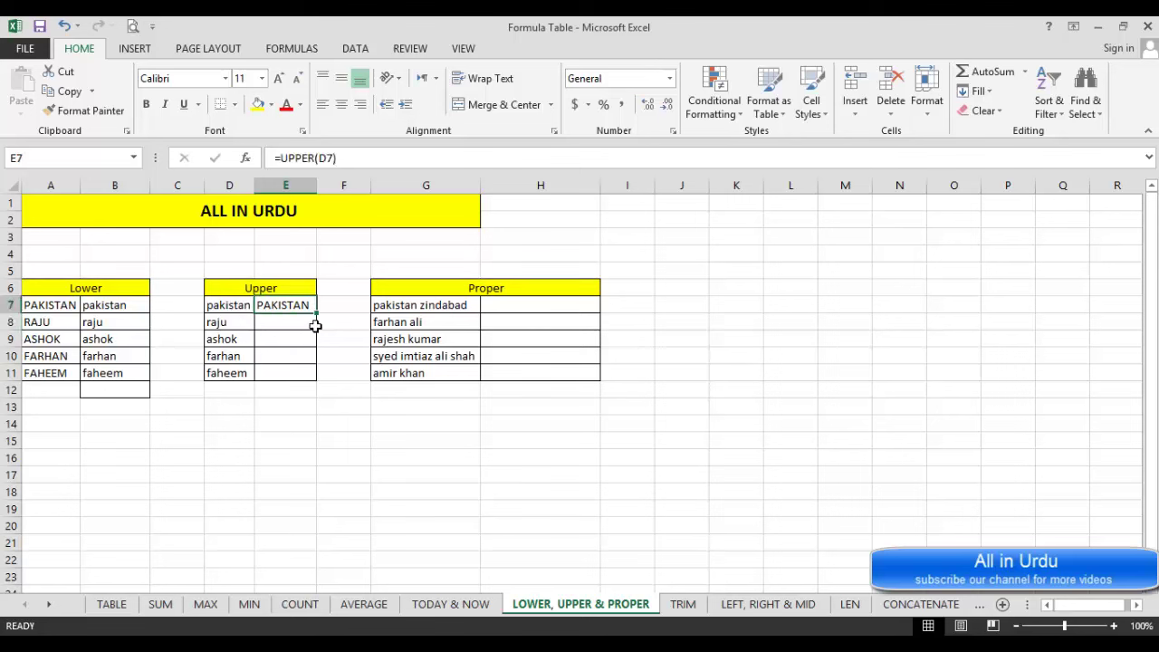
pyautogui.moveTo(318, 314); pyautogui.dragTo(321, 382)
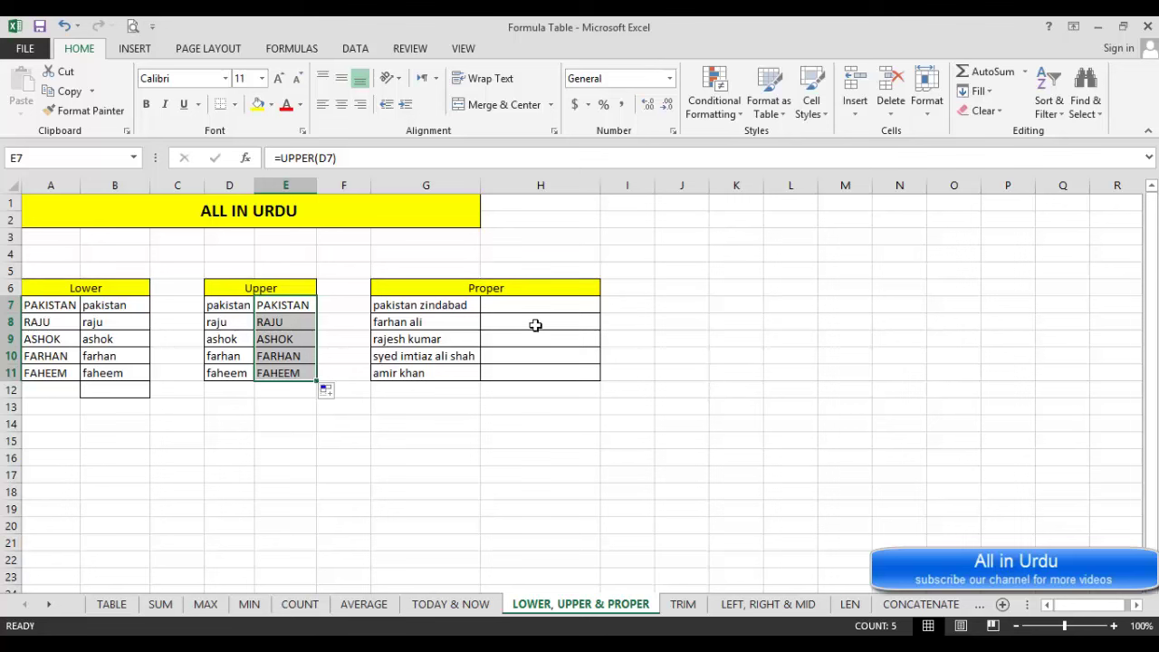
pyautogui.click(515, 305)
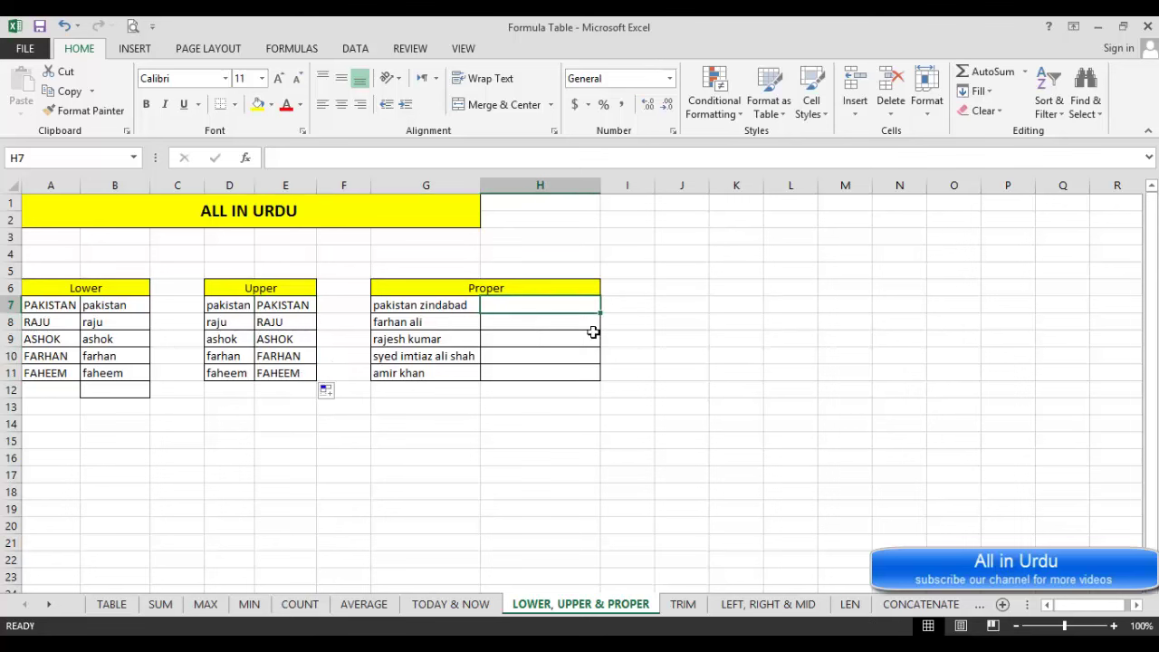
# Enter =PROPER(G7) in H7, fill it down to H11, then open the TRIM sheet.
pyautogui.click(438, 306)
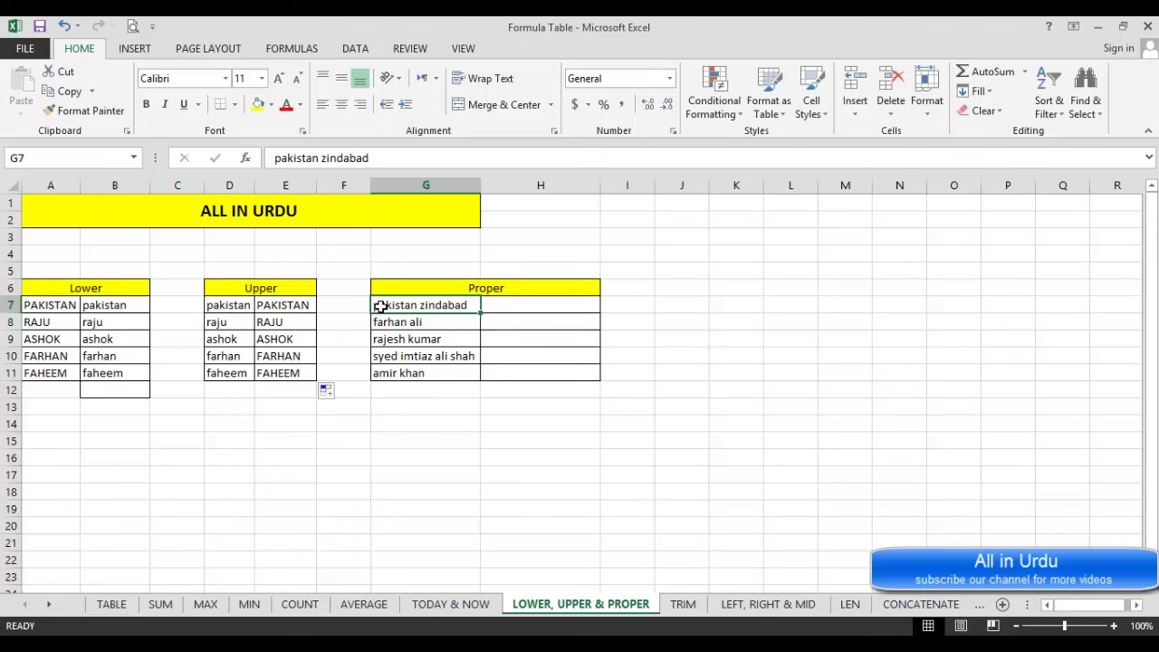
pyautogui.click(572, 308)
pyautogui.press('Return')
pyautogui.click(572, 308)
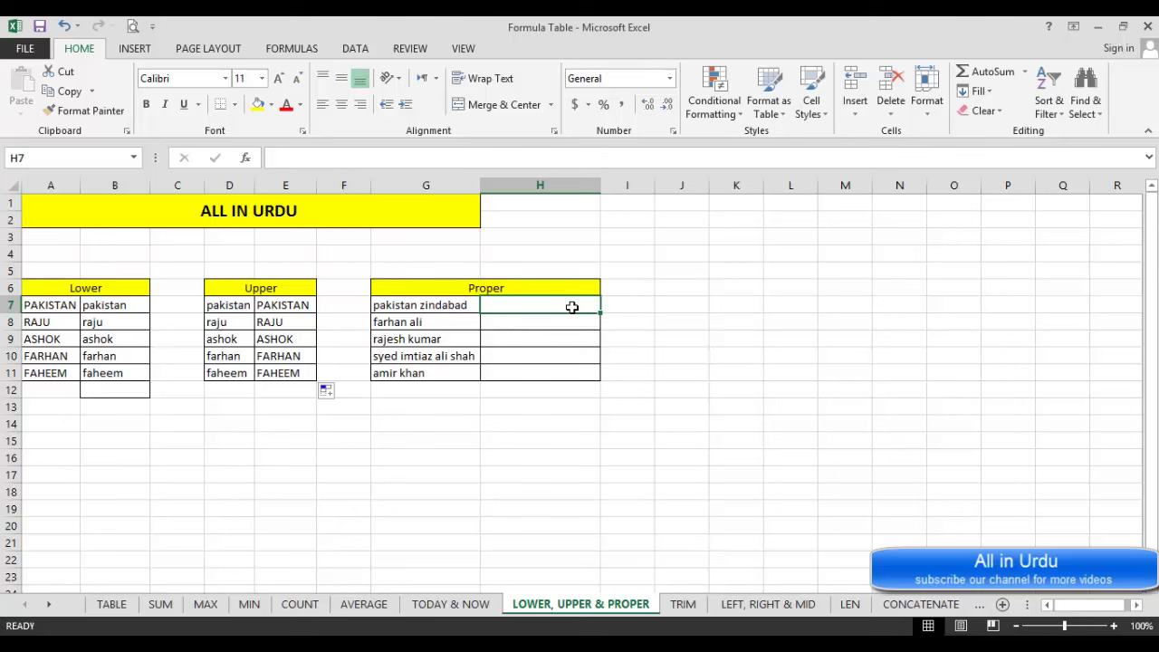
pyautogui.write('=prop')
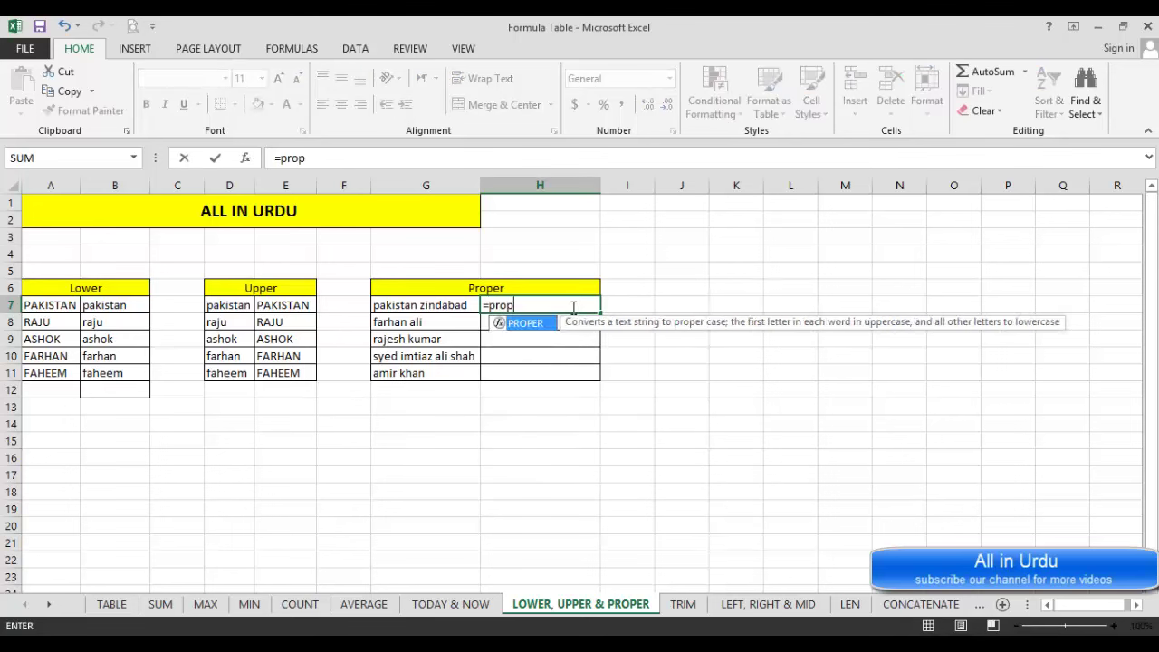
pyautogui.press('Tab')
pyautogui.click(443, 304)
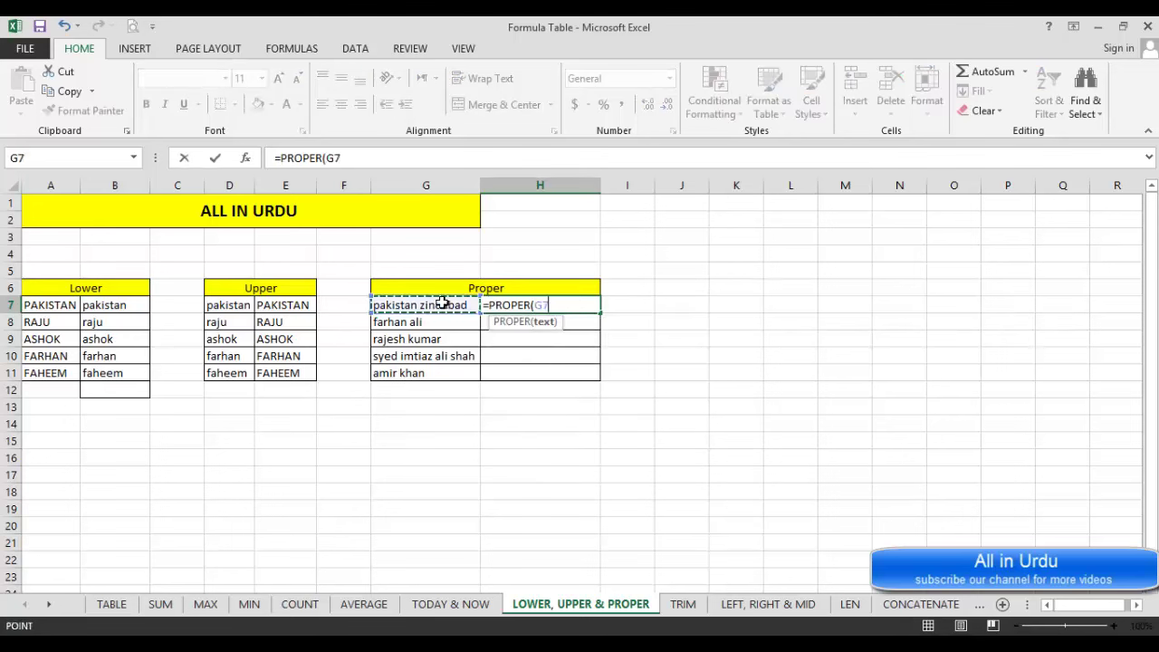
pyautogui.write(')')
pyautogui.press('Return')
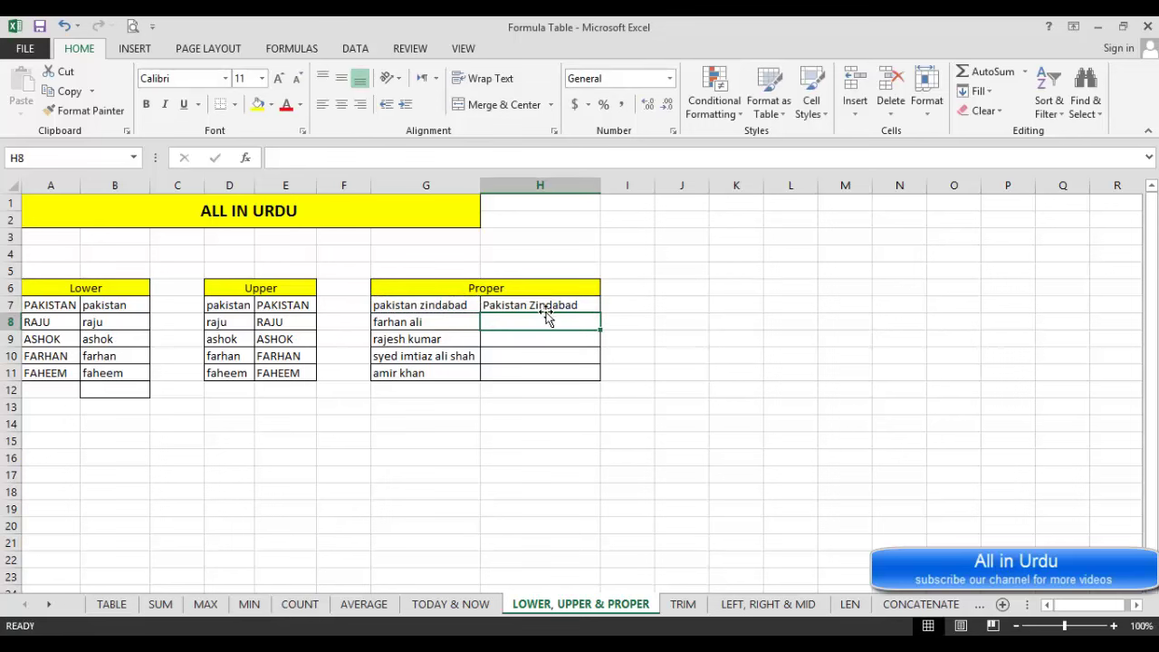
pyautogui.click(586, 308)
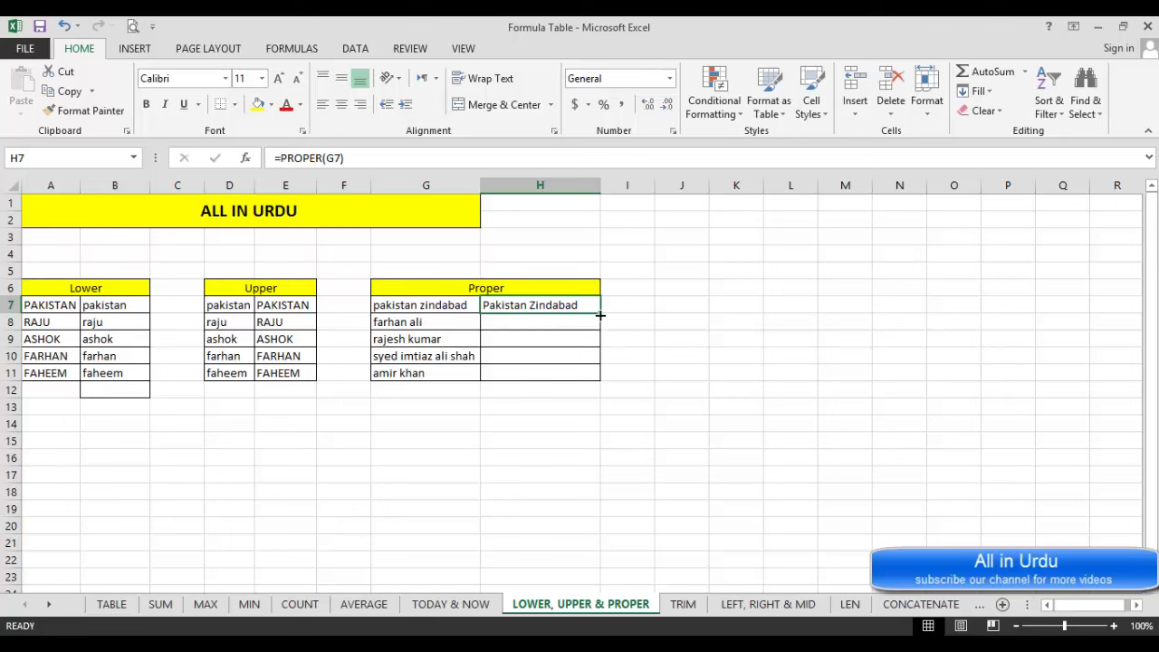
pyautogui.moveTo(599, 310); pyautogui.dragTo(602, 383)
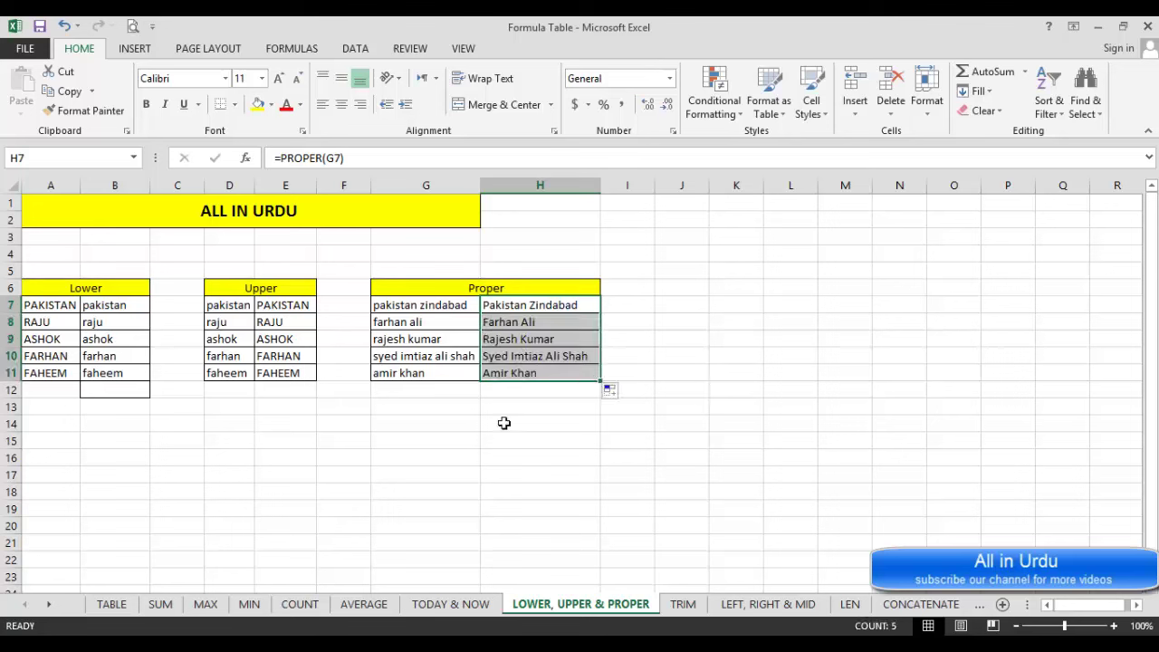
pyautogui.click(682, 604)
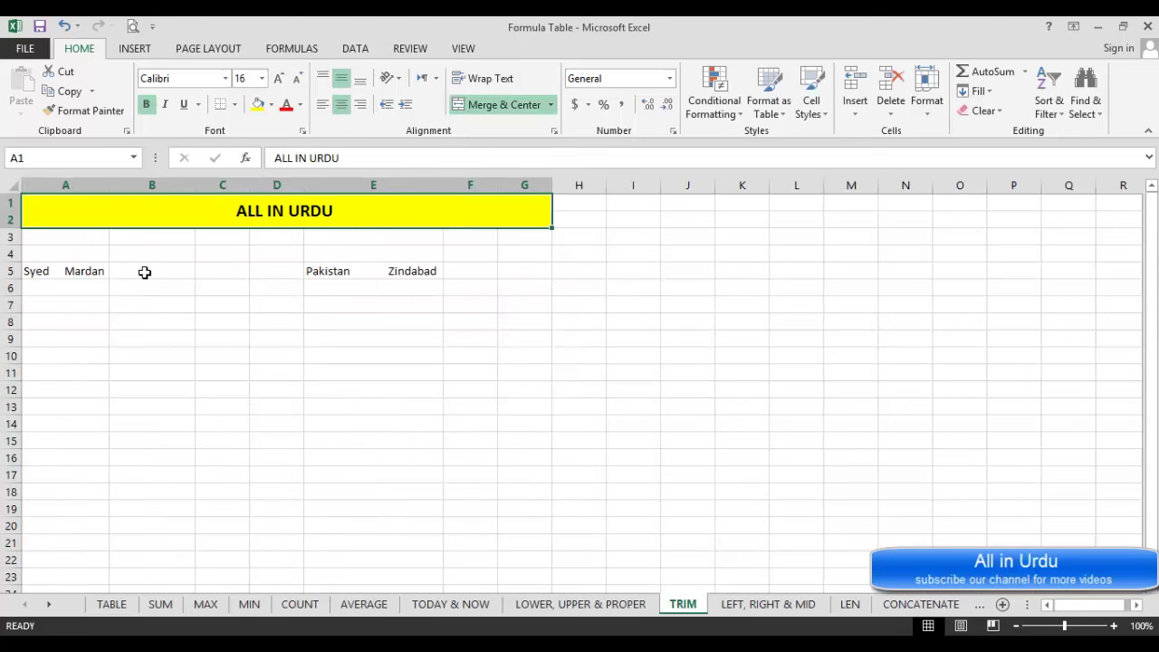
# Enter =TRIM(A5) in B5 to show the spaced-out name in A5 single-spaced.
pyautogui.click(144, 272)
pyautogui.click(34, 270)
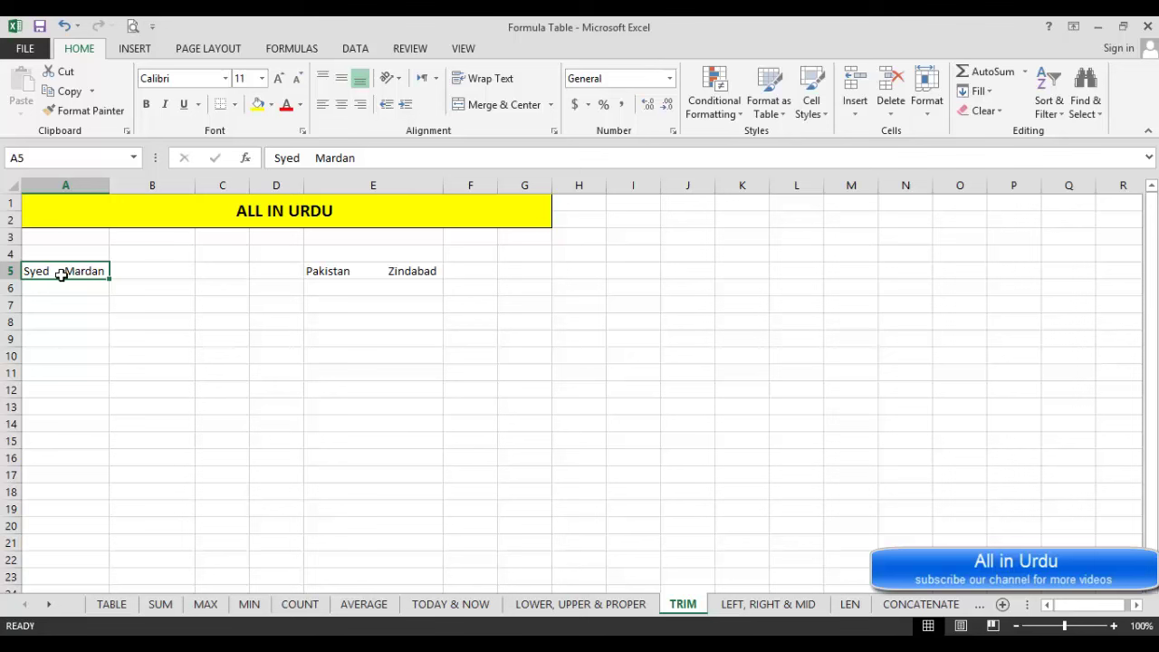
pyautogui.click(150, 272)
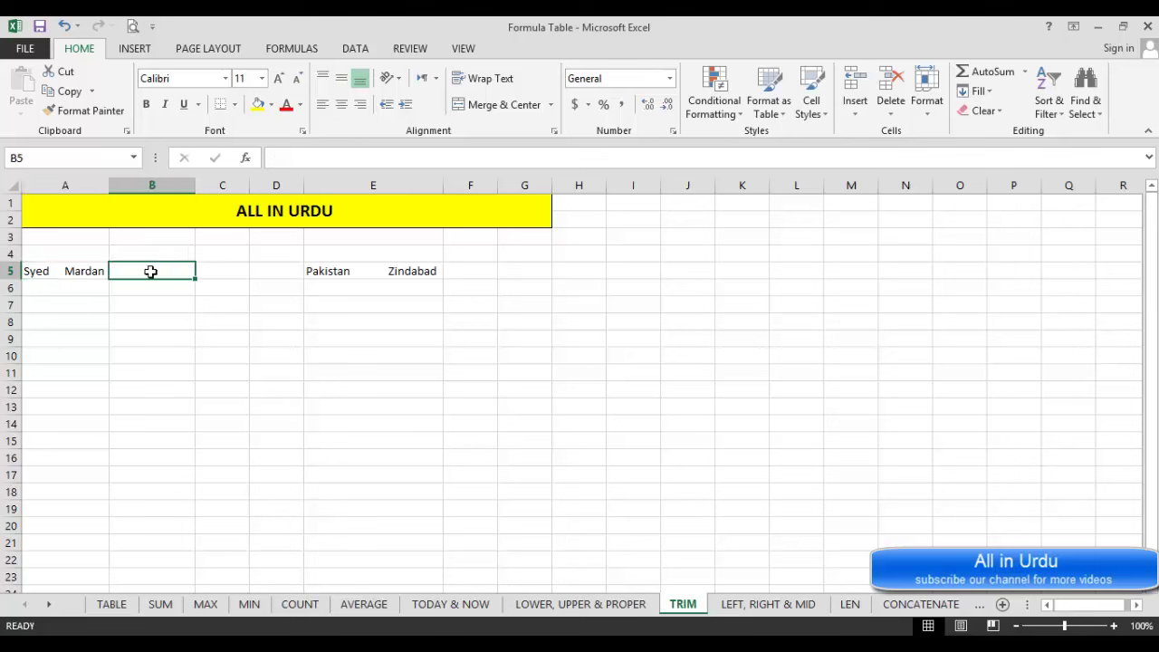
pyautogui.write('=trim')
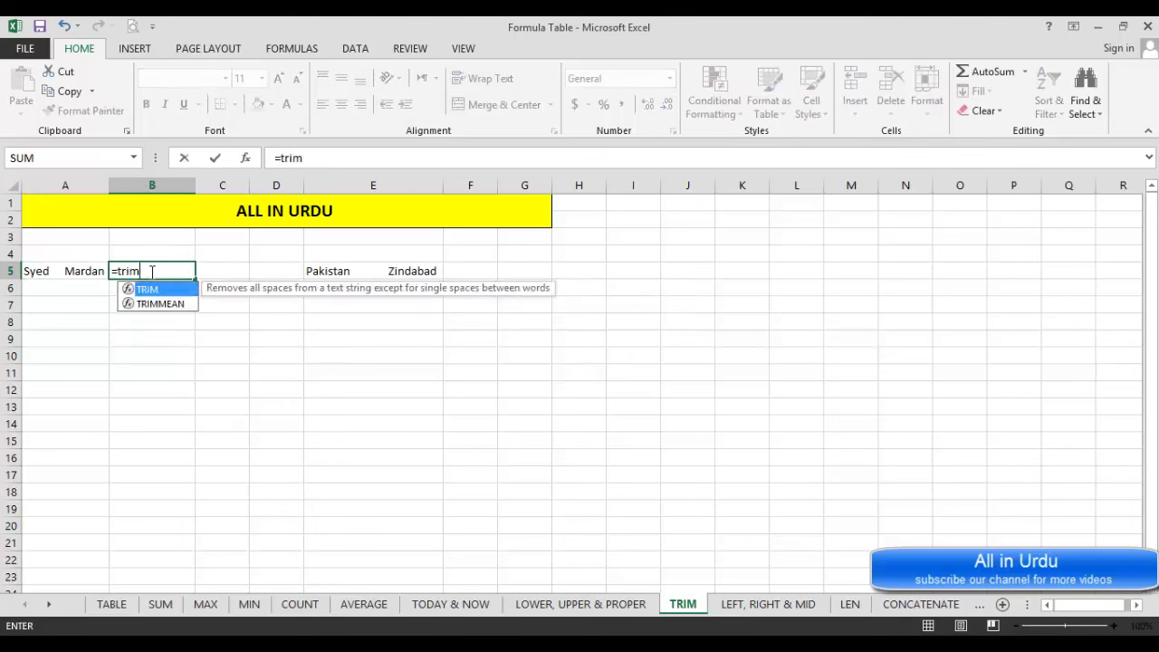
pyautogui.press('Tab')
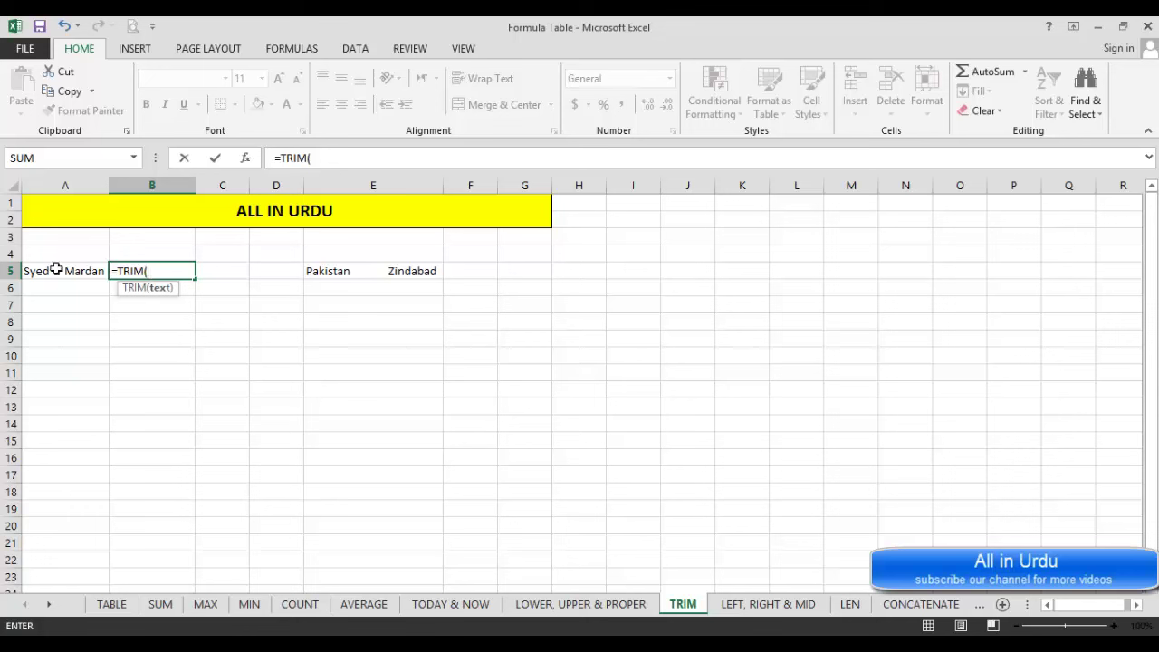
pyautogui.click(56, 269)
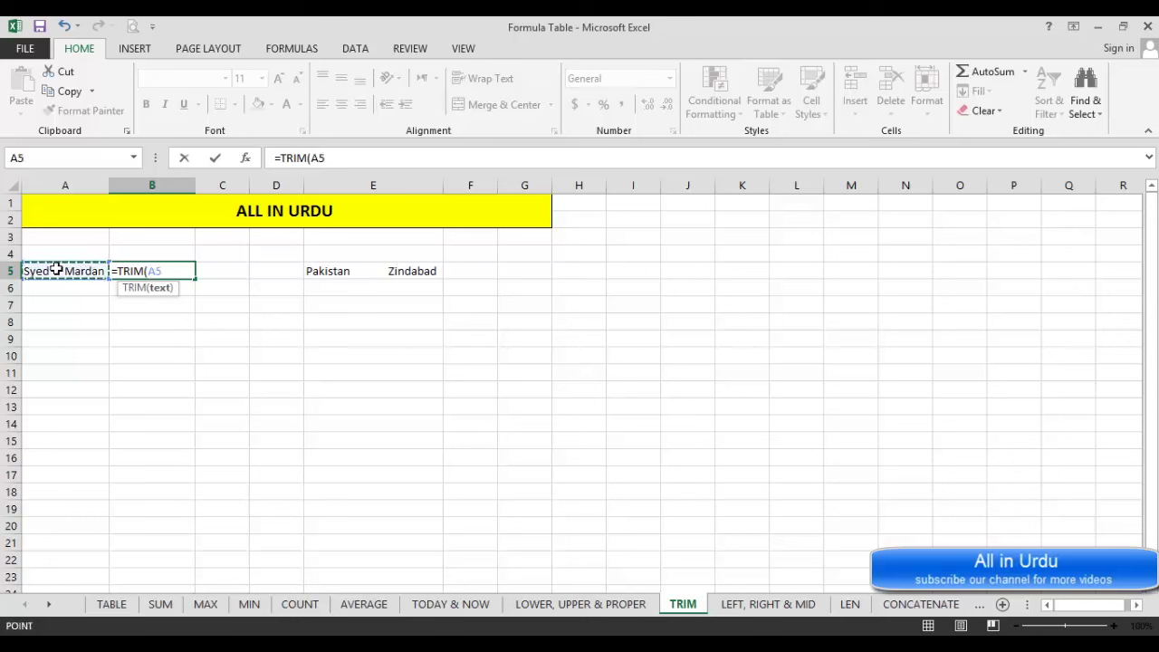
pyautogui.write(')')
pyautogui.press('Return')
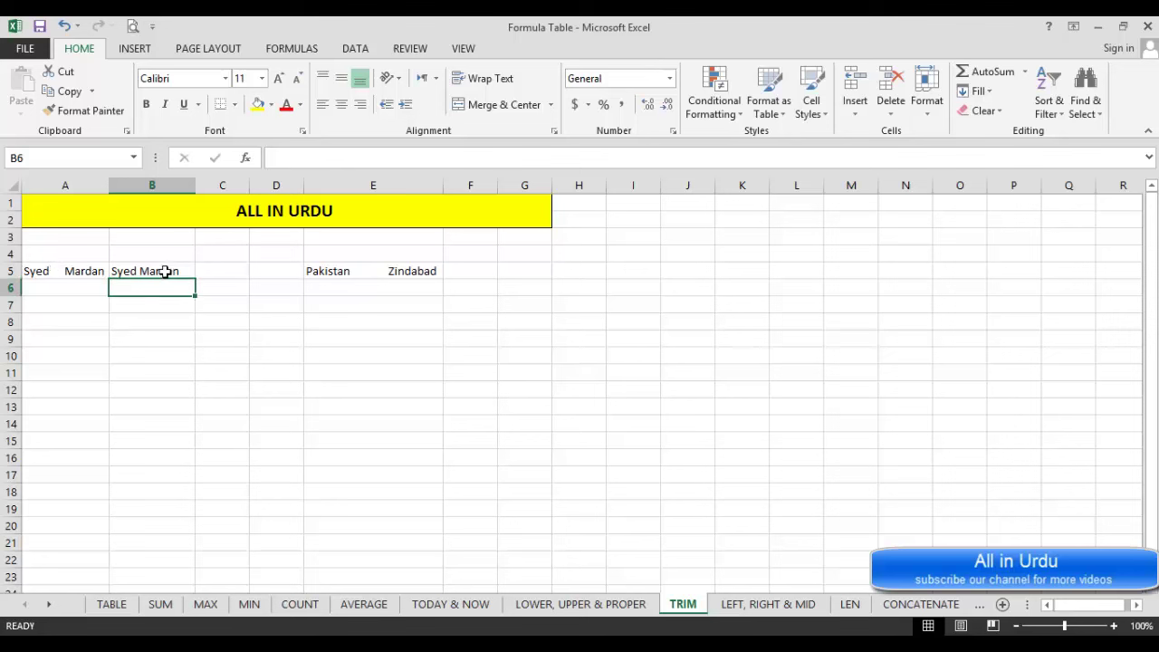
# Enter =TRIM(E5) in F5, giving single-spaced Pakistan Zindabad.
pyautogui.click(493, 268)
pyautogui.write('=')
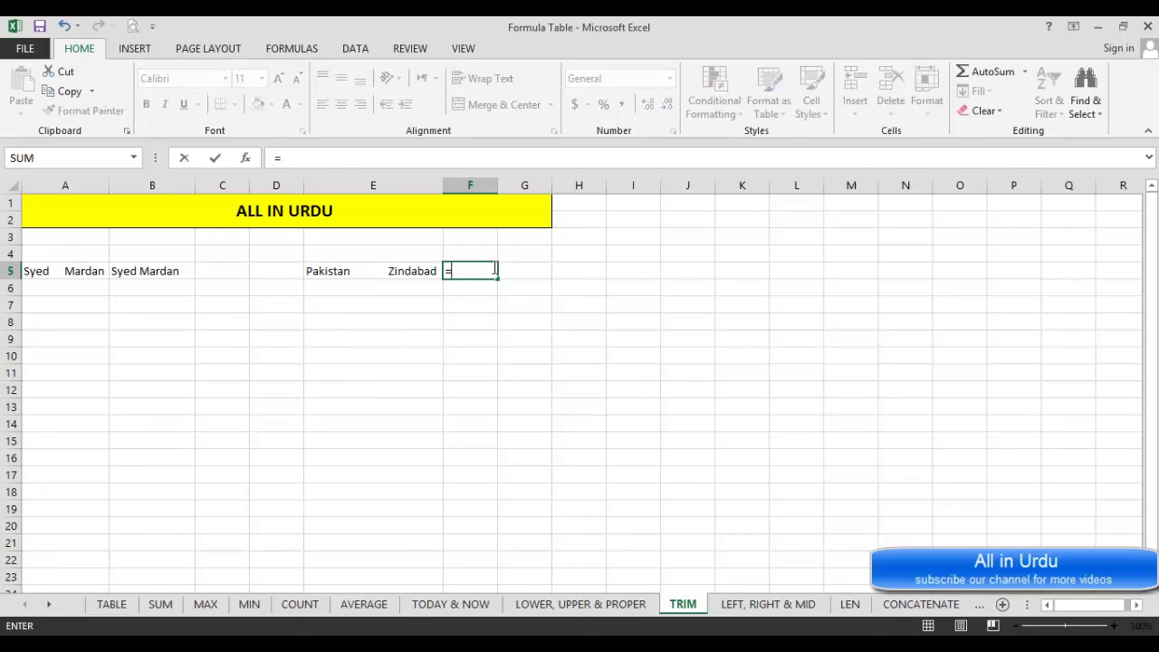
pyautogui.write('tri')
pyautogui.press('Tab')
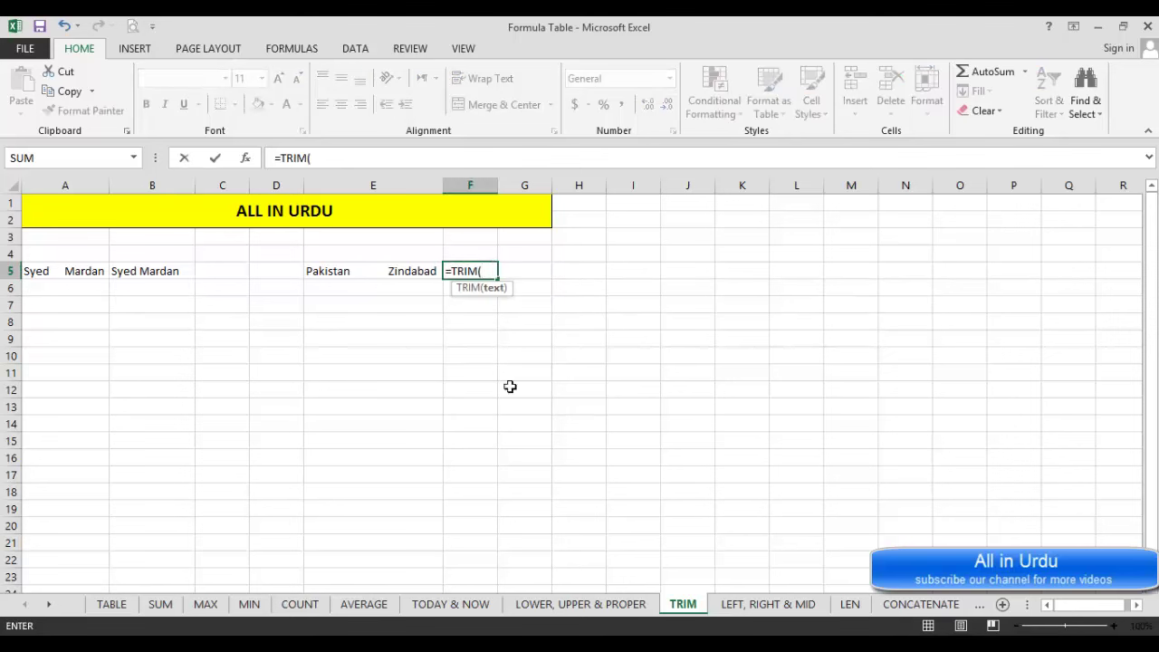
pyautogui.click(402, 272)
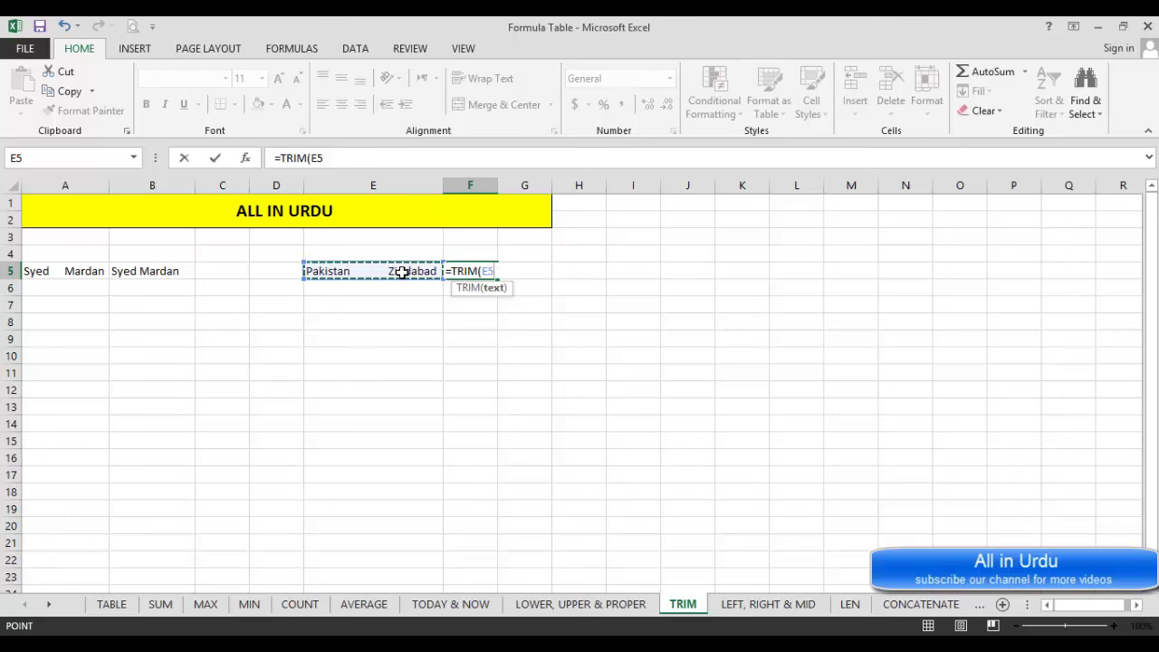
pyautogui.write(')')
pyautogui.press('Return')
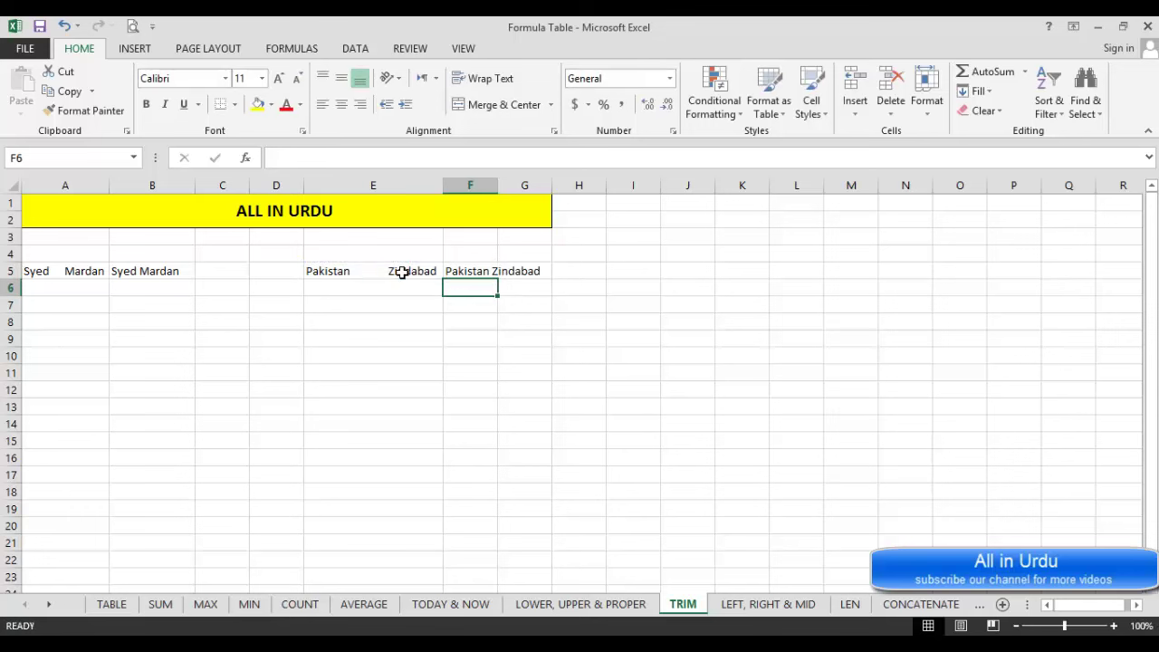